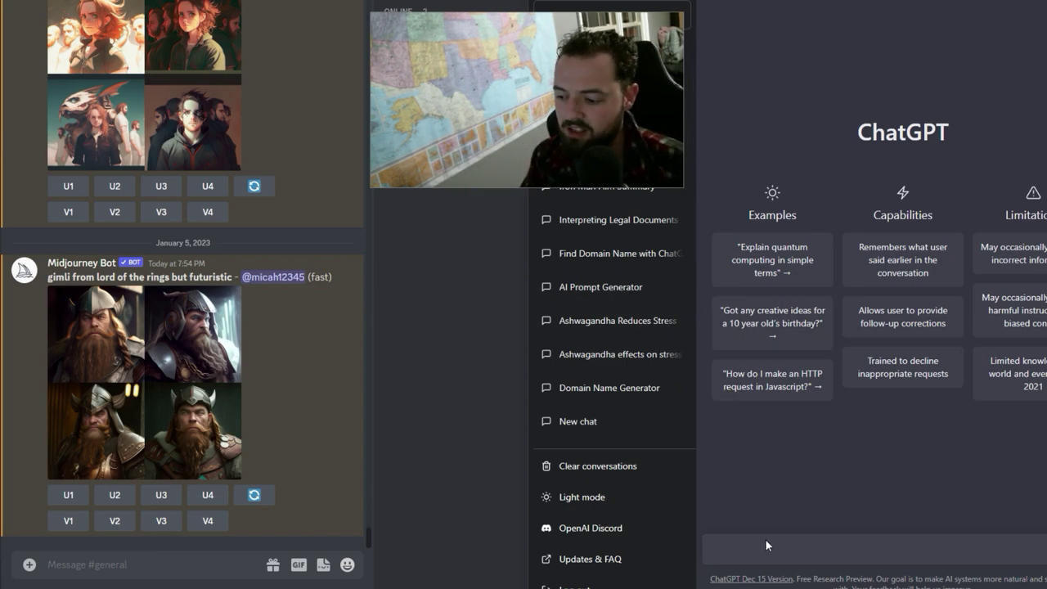
# Open the 'gimli from lord of the rings but futuristic' grid full size to view its four portraits
pyautogui.click(193, 410)
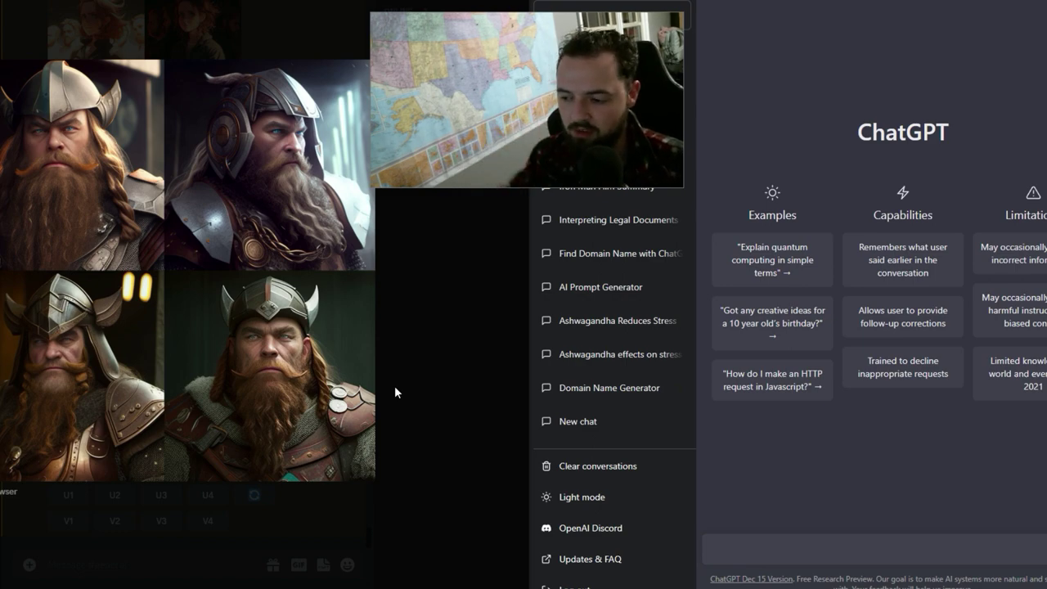
# Ask ChatGPT for a short fiction story about a dwarf lord warrior inspired by Gimli of Lord of the Rings
pyautogui.click(755, 548)
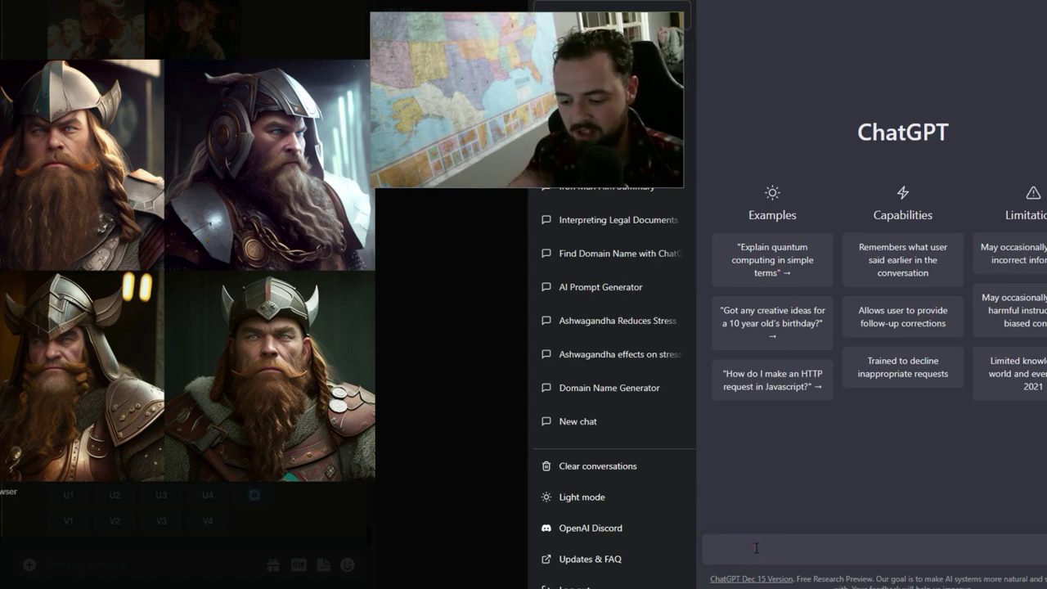
pyautogui.write('Write me a fuct')
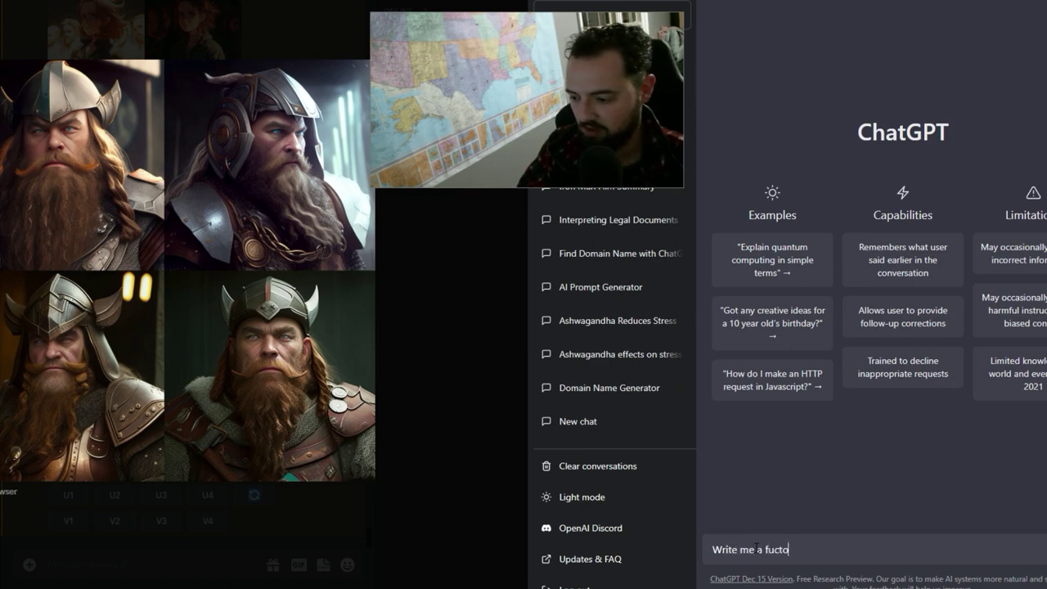
pyautogui.write('ion story')
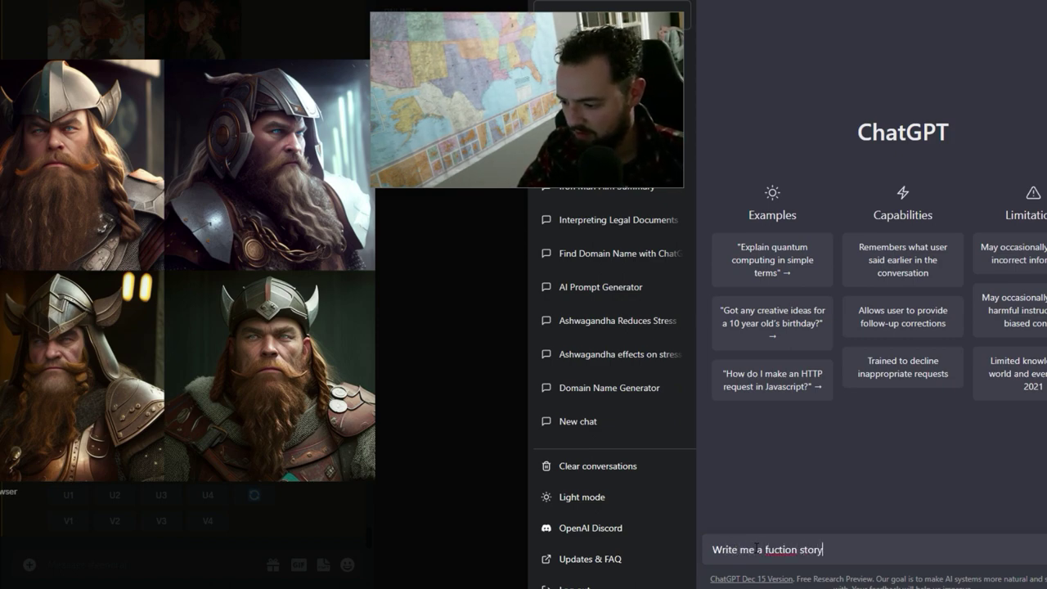
pyautogui.press('BackSpace')
pyautogui.press('BackSpace')
pyautogui.press('BackSpace')
pyautogui.press('BackSpace')
pyautogui.press('BackSpace')
pyautogui.press('BackSpace')
pyautogui.press('BackSpace')
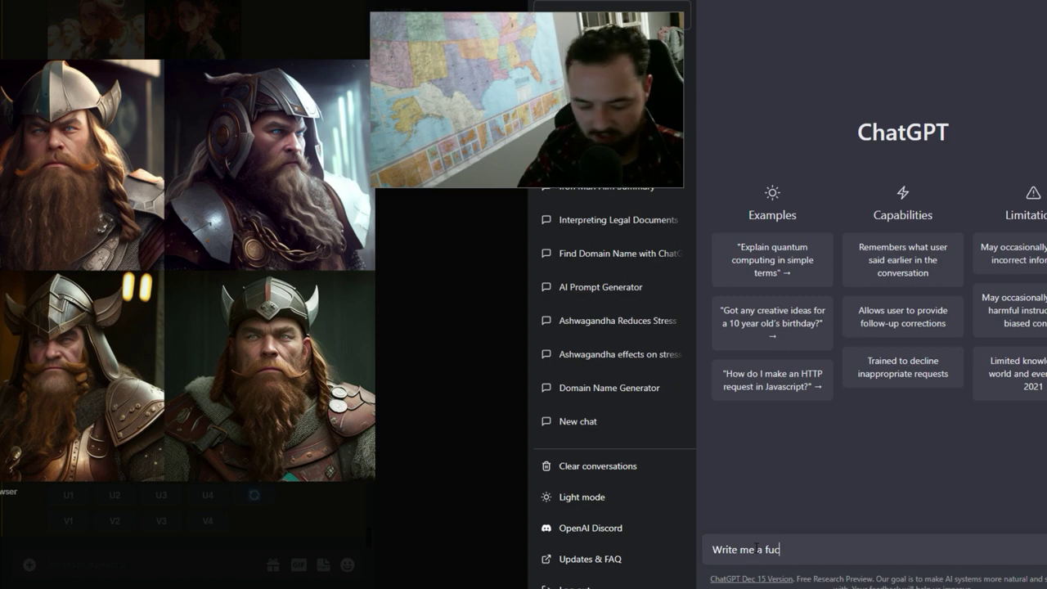
pyautogui.write('tion story about a')
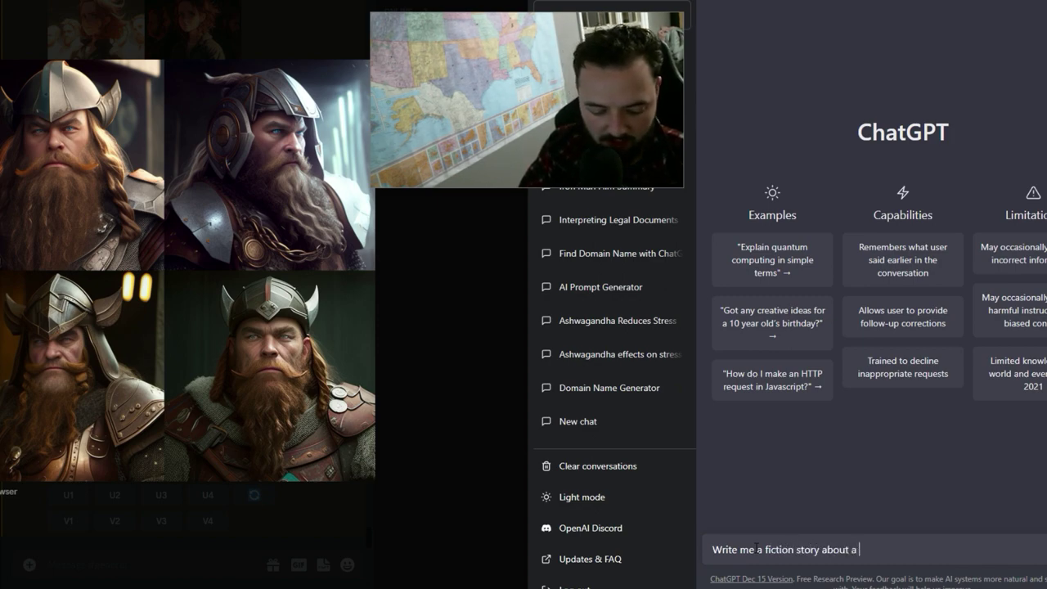
pyautogui.write(' dwarf lor')
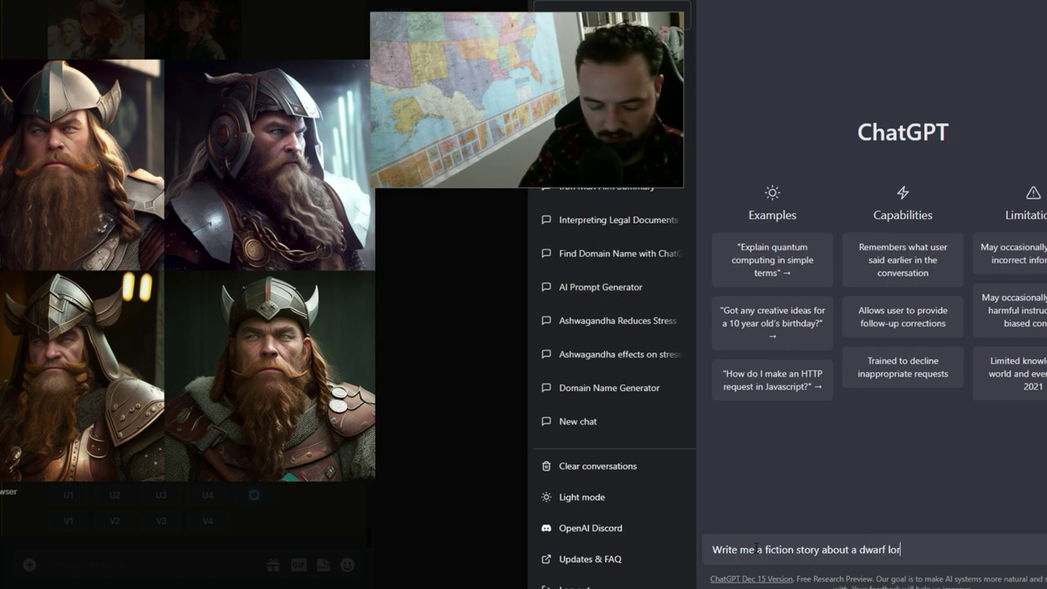
pyautogui.write('d inspir')
pyautogui.press('BackSpace')
pyautogui.press('BackSpace')
pyautogui.press('BackSpace')
pyautogui.press('BackSpace')
pyautogui.write('warrior')
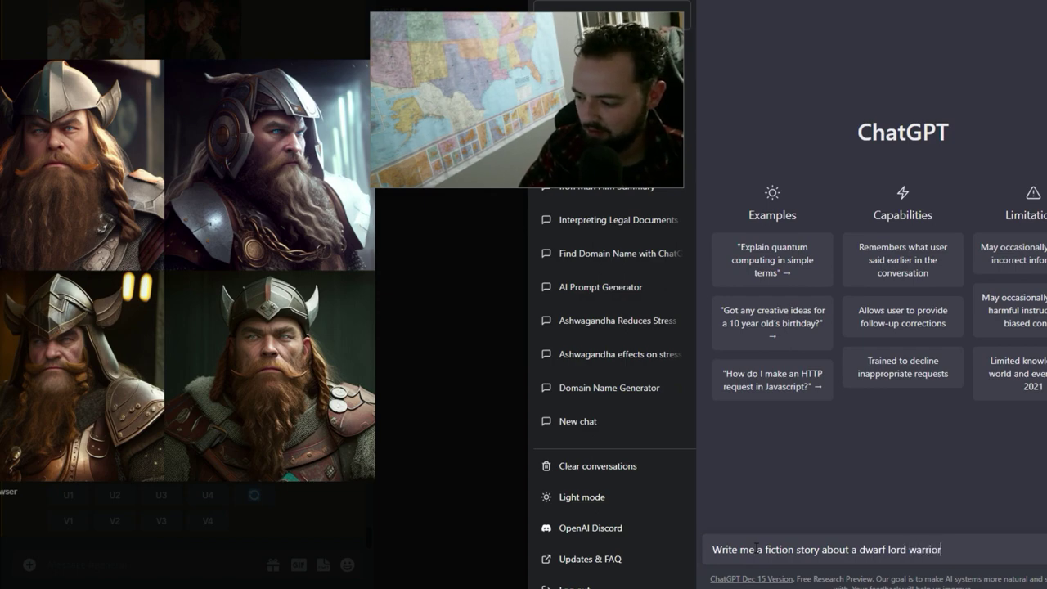
pyautogui.write(' inspired by ')
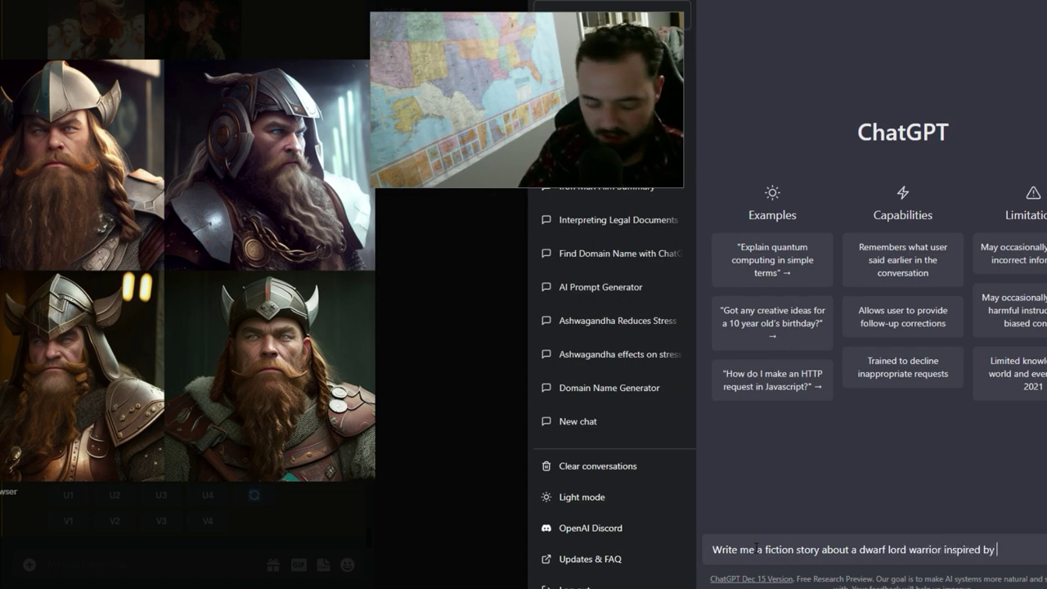
pyautogui.write('gimli of lor ')
pyautogui.write('rings.')
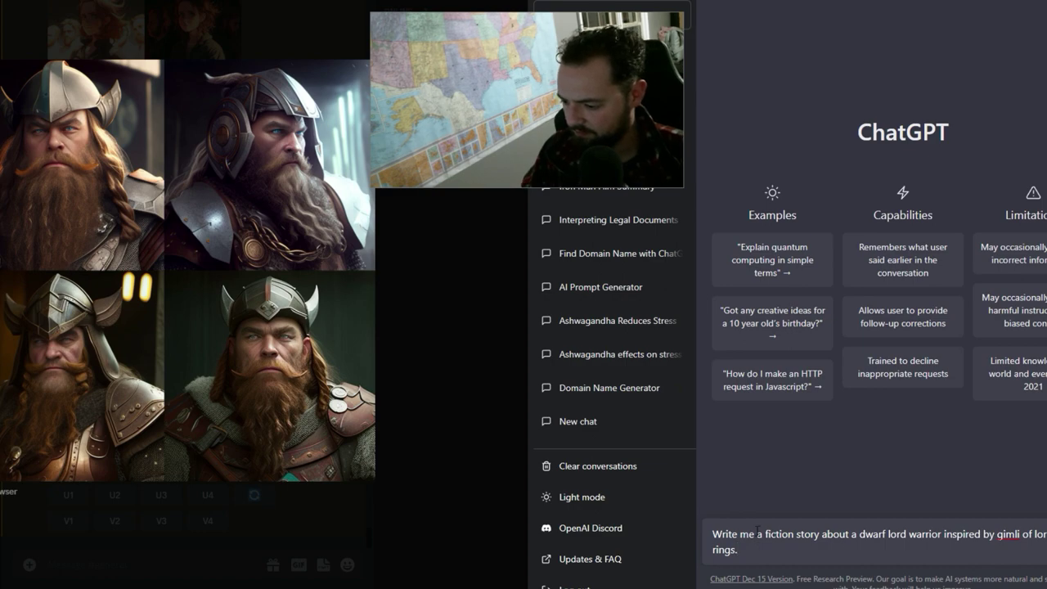
pyautogui.click(764, 534)
pyautogui.write('shor')
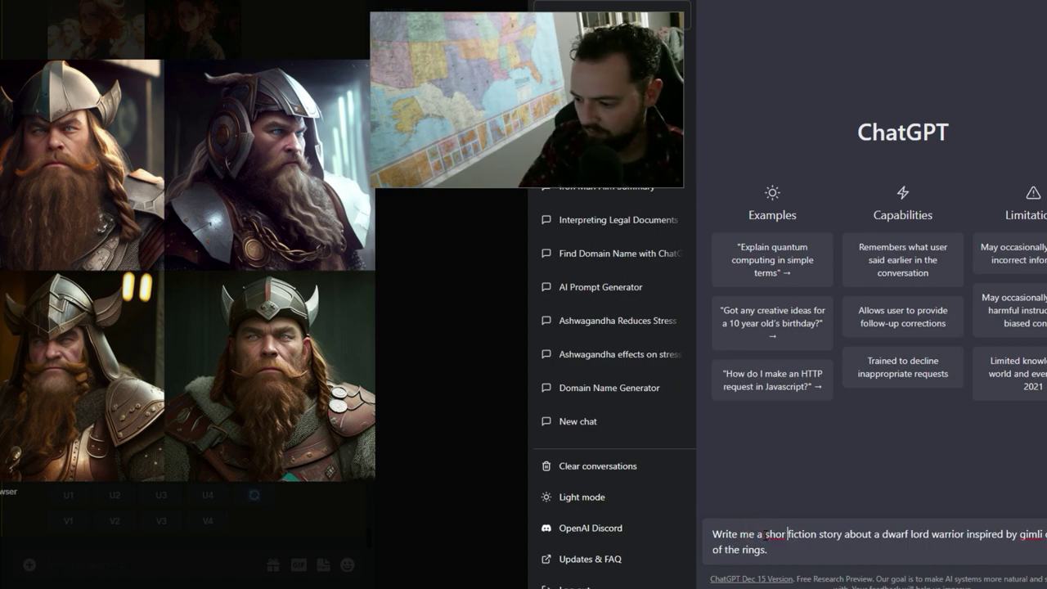
pyautogui.press('Return')
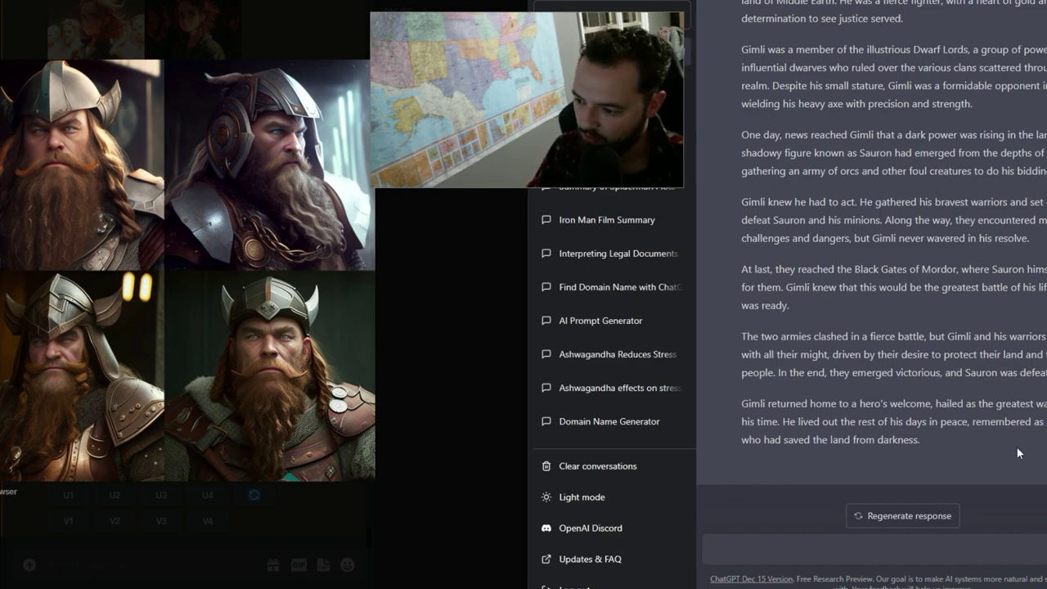
# Get three visual scene descriptions from the Gimli story and highlight the third scene
pyautogui.click(805, 547)
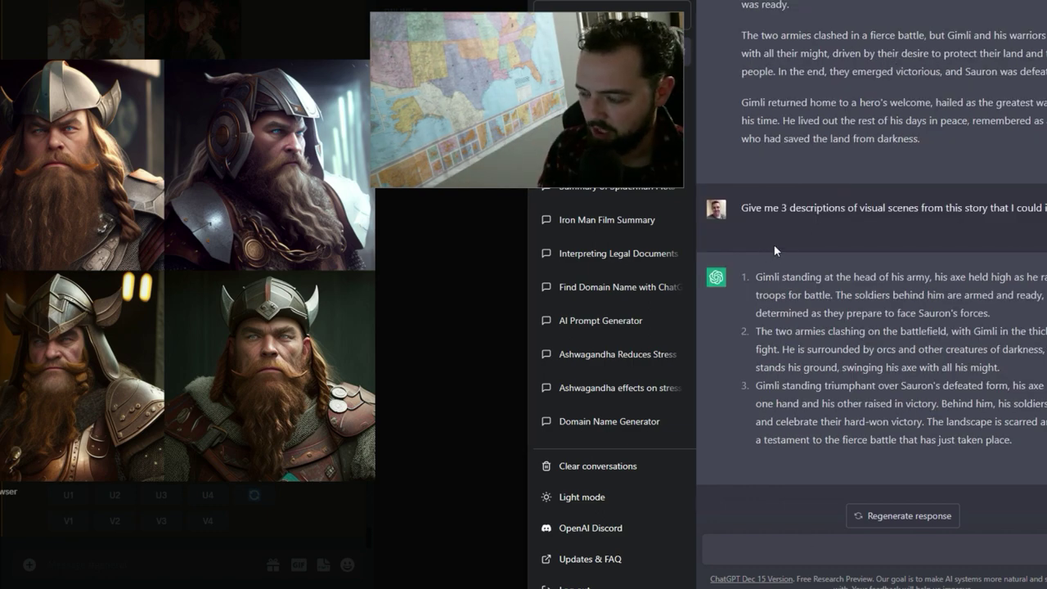
pyautogui.moveTo(741, 207); pyautogui.dragTo(1046, 208)
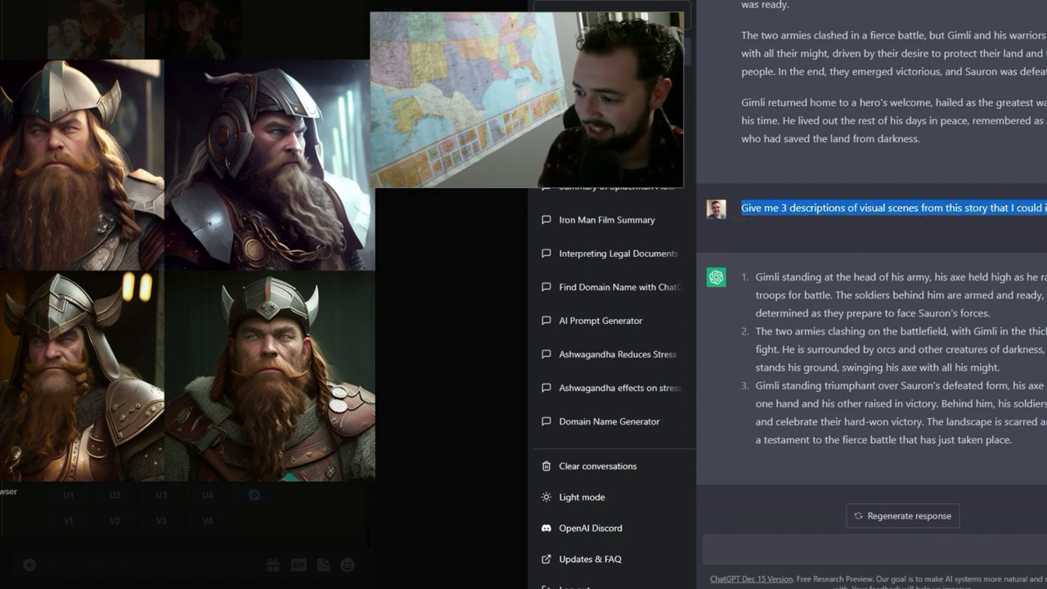
pyautogui.click(823, 276)
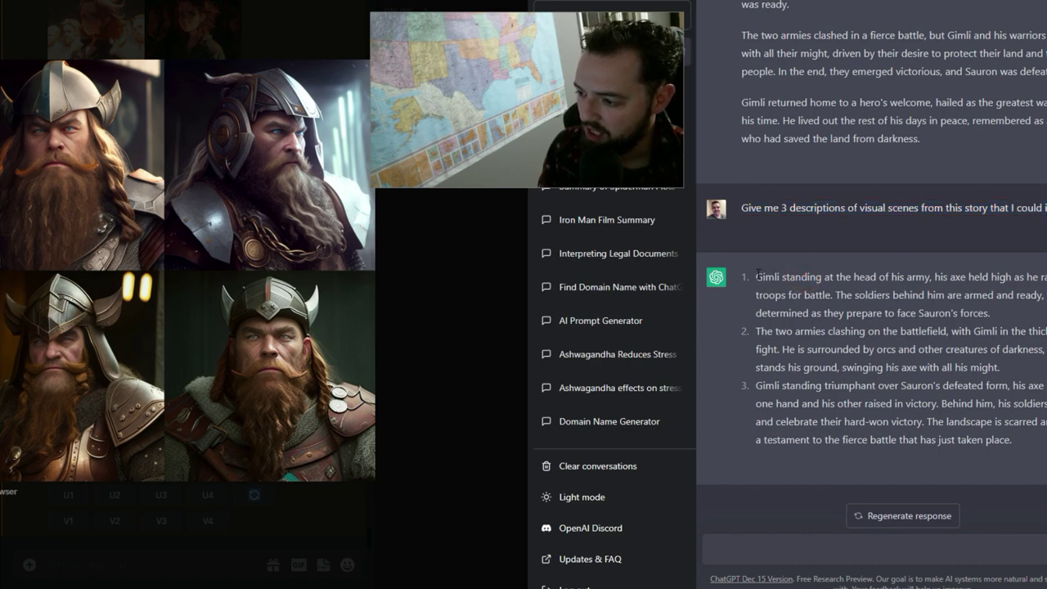
pyautogui.moveTo(760, 275); pyautogui.dragTo(972, 293)
pyautogui.click(967, 290)
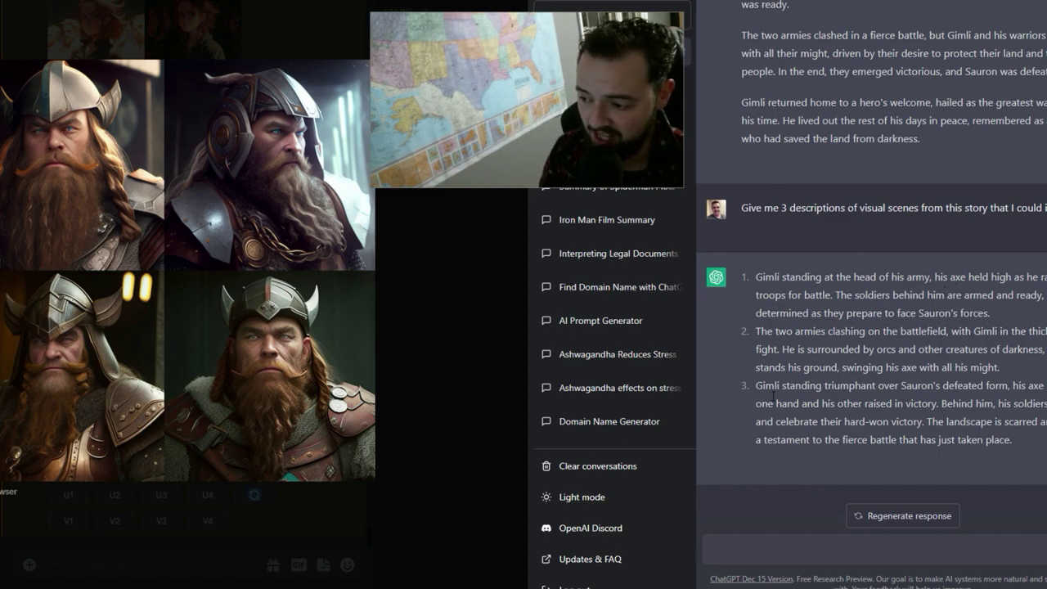
pyautogui.moveTo(757, 331); pyautogui.dragTo(853, 367)
pyautogui.click(866, 362)
pyautogui.moveTo(761, 384); pyautogui.dragTo(951, 419)
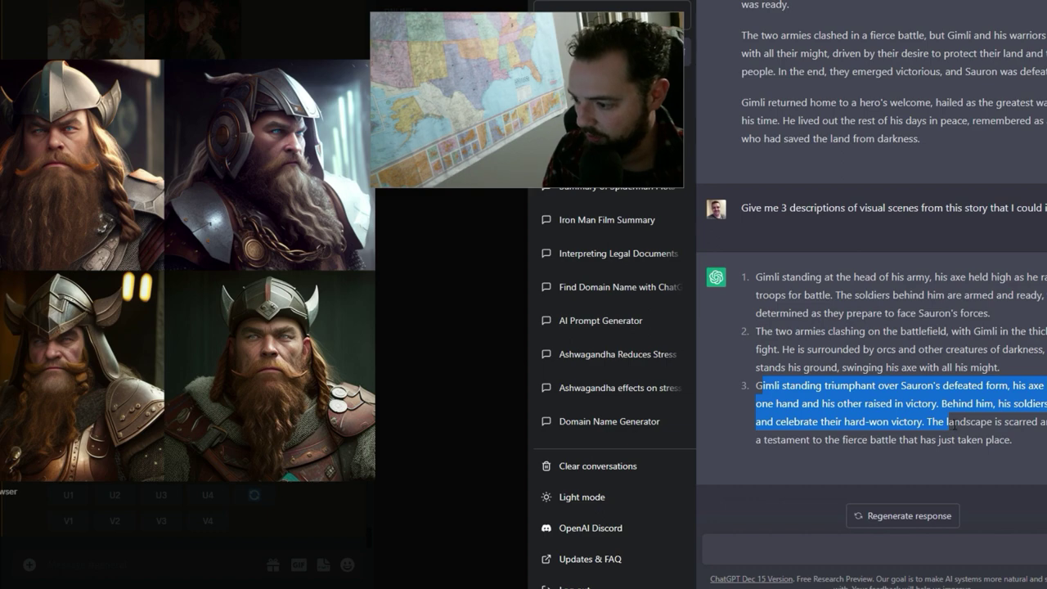
pyautogui.click(444, 370)
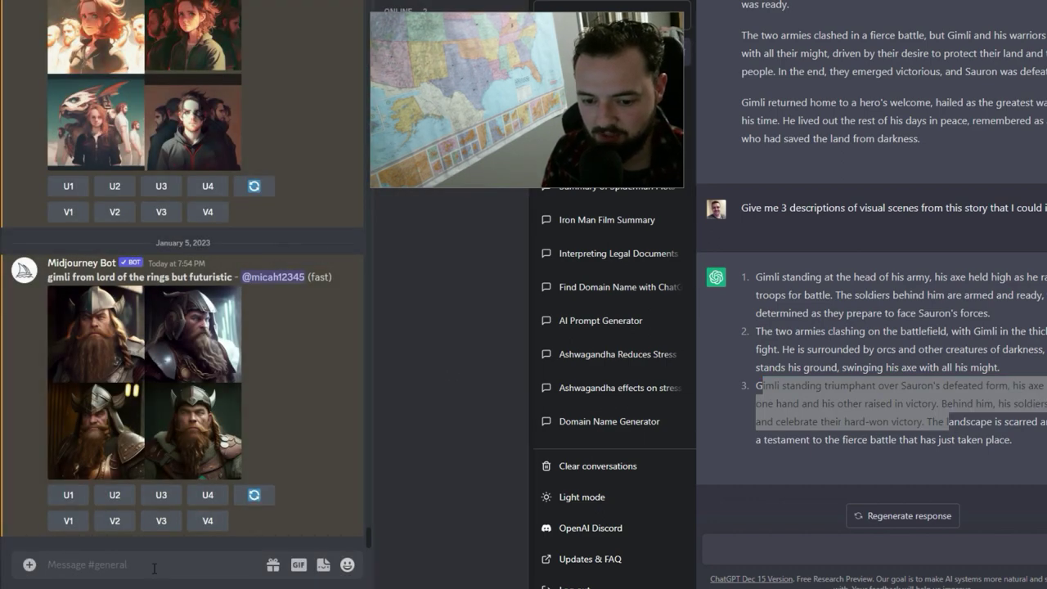
# Start an /imagine prompt in the Discord message box
pyautogui.click(153, 567)
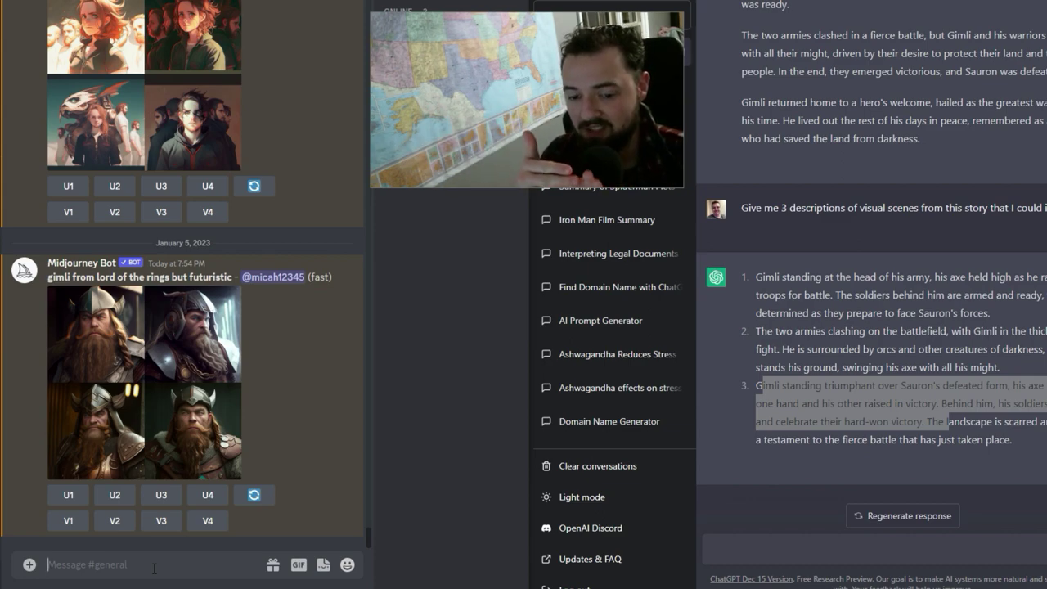
pyautogui.write('/ima')
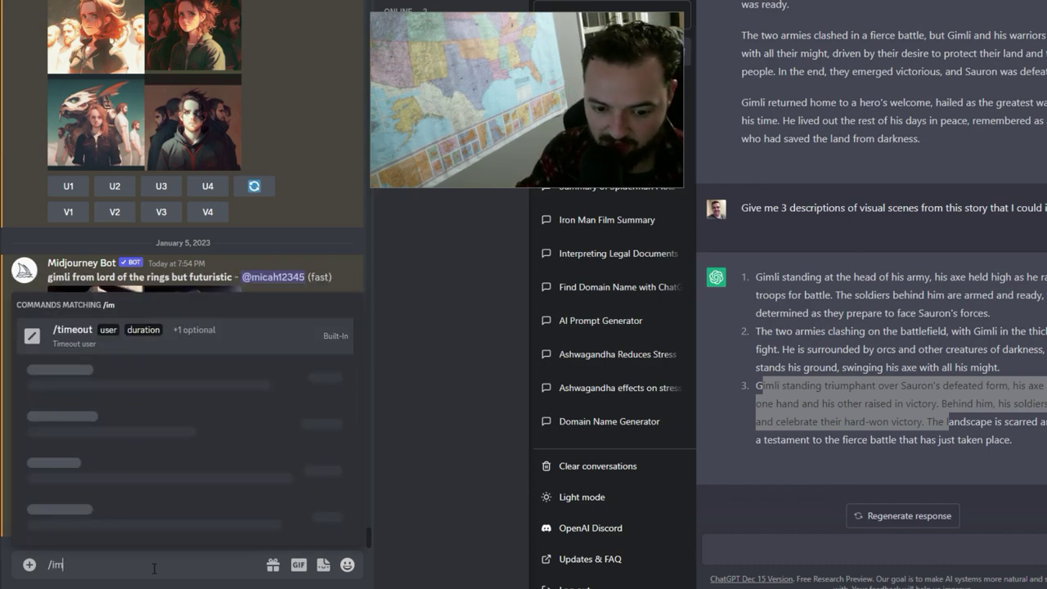
pyautogui.press('Tab')
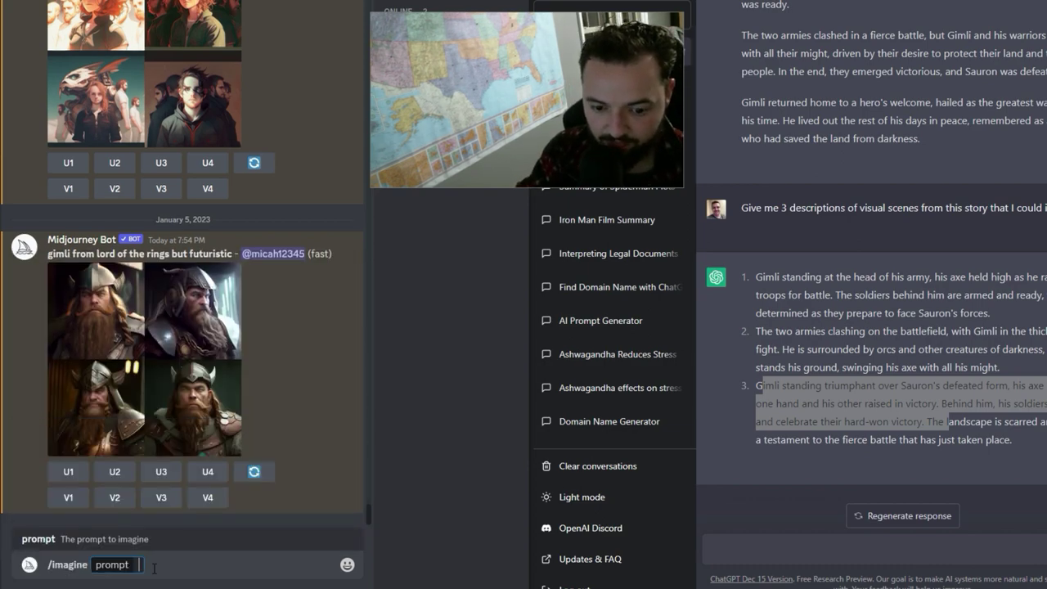
# Compare the futuristic Gimli grid images and upscale image #2 (U2)
pyautogui.click(180, 310)
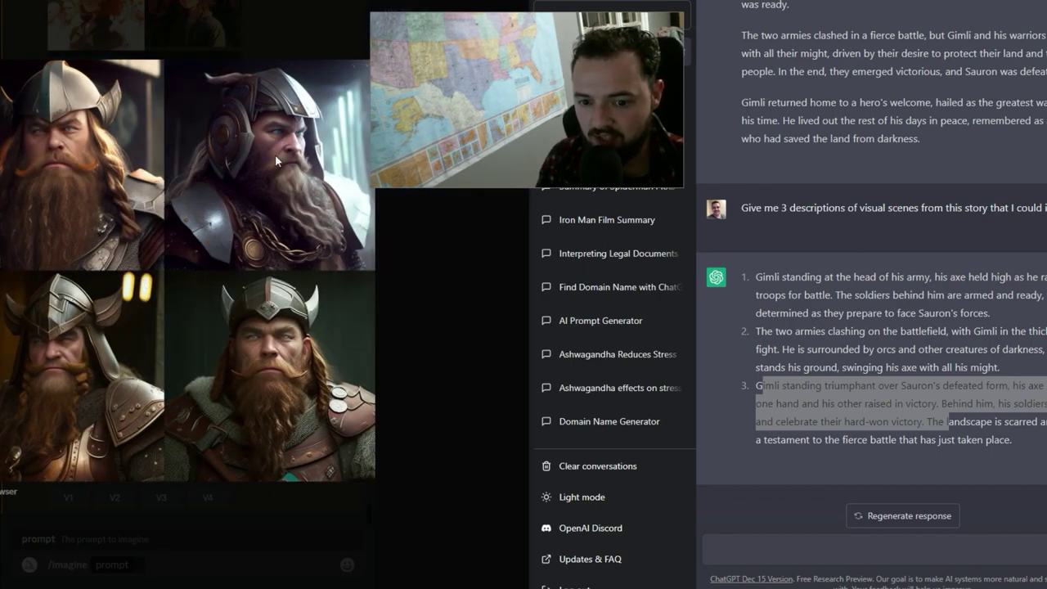
pyautogui.click(381, 288)
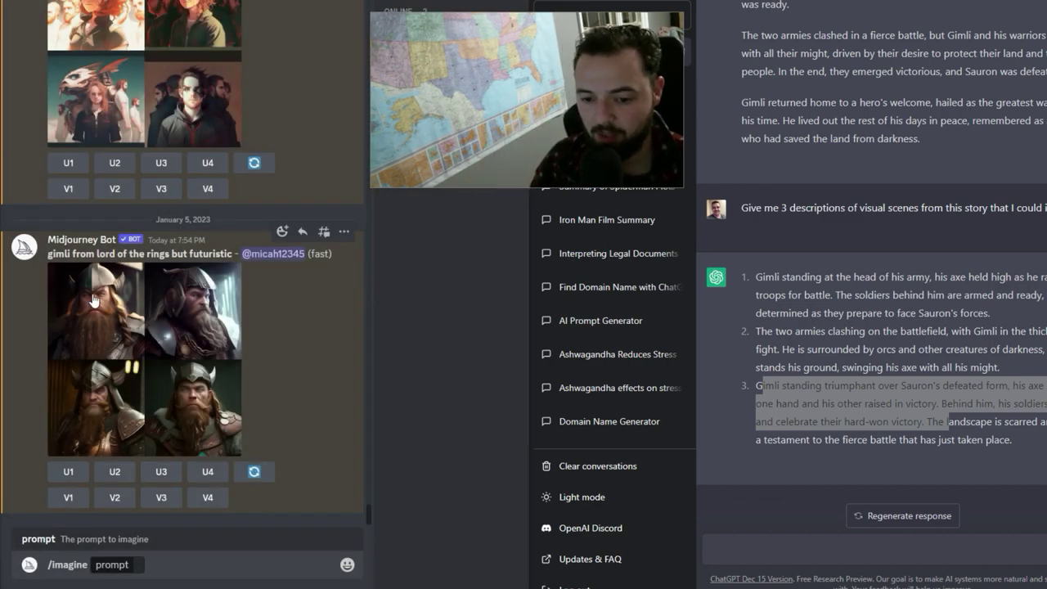
pyautogui.click(115, 472)
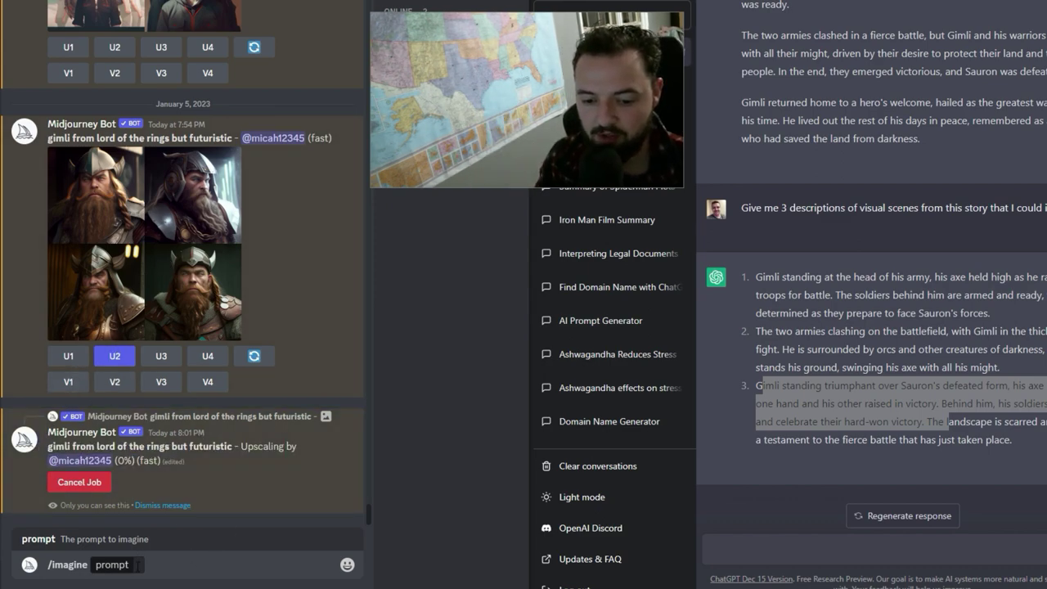
# Submit 'futuristic gimli dwarf lord warrior' plus ChatGPT's first scene description as the imagine prompt
pyautogui.click(137, 564)
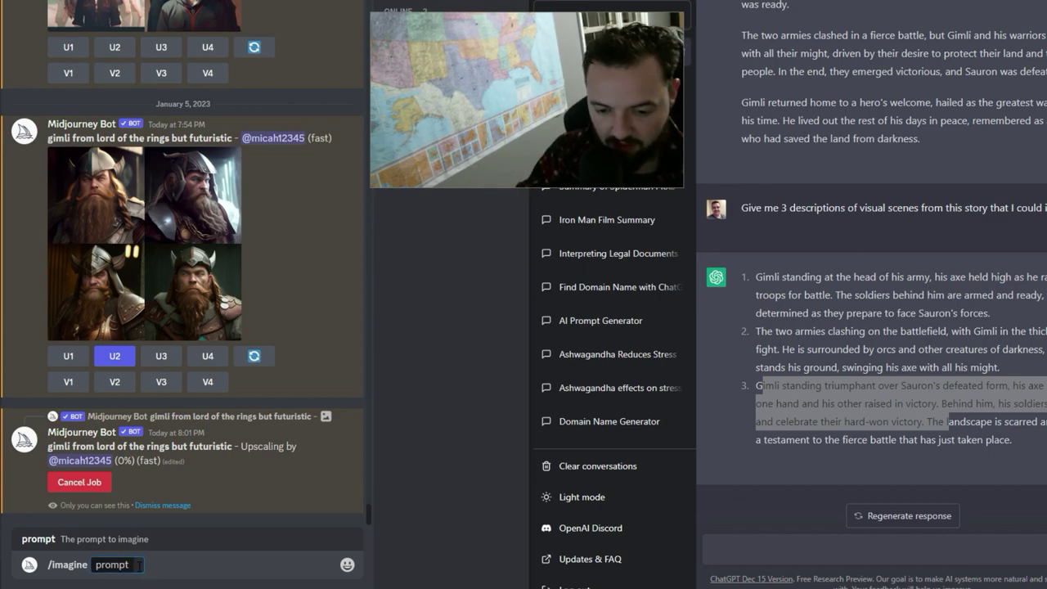
pyautogui.write('futurist')
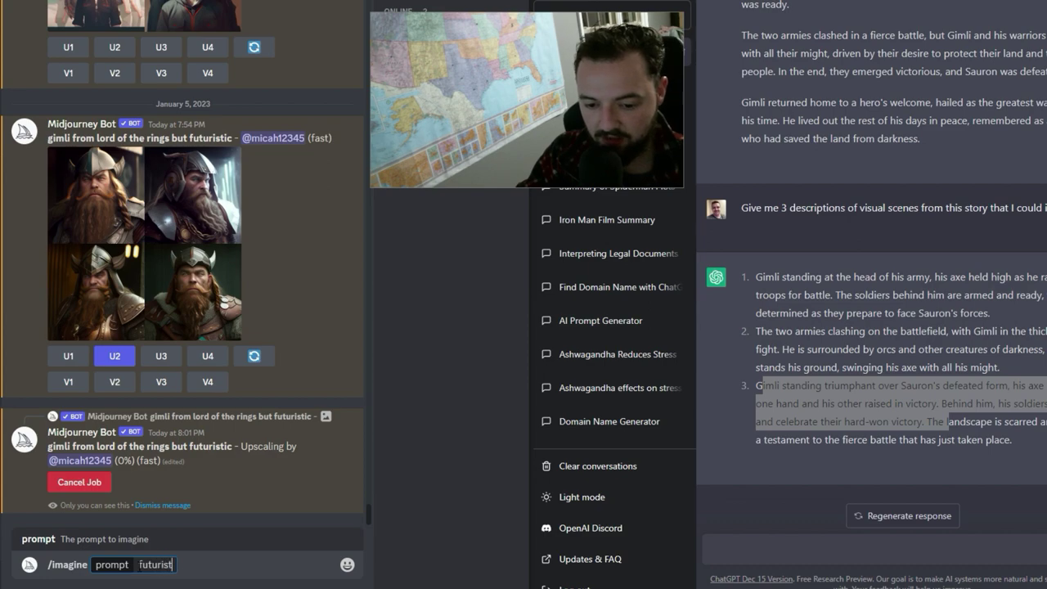
pyautogui.write('ic gim')
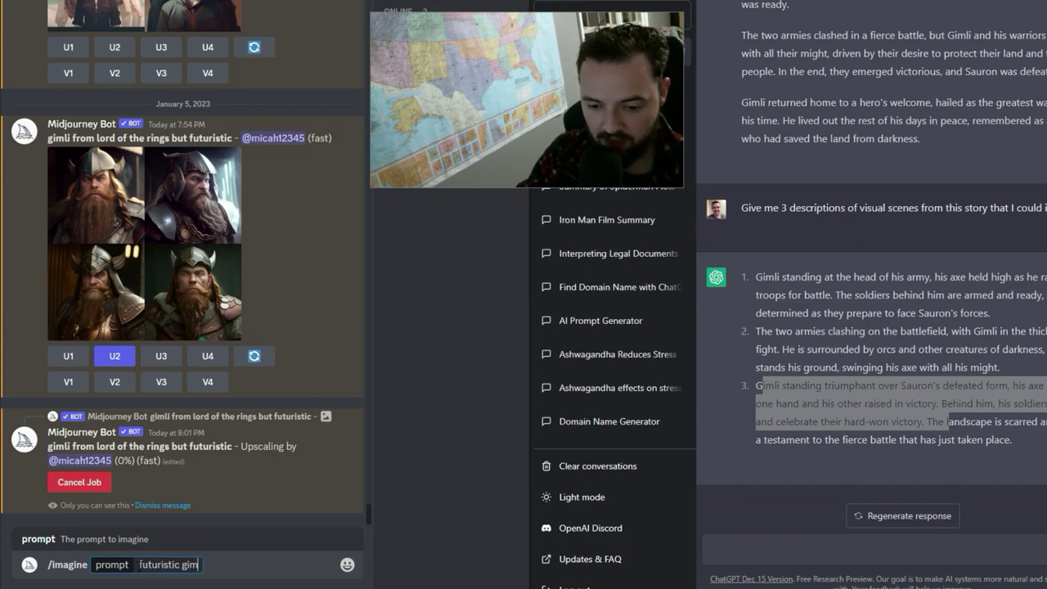
pyautogui.write('li dr')
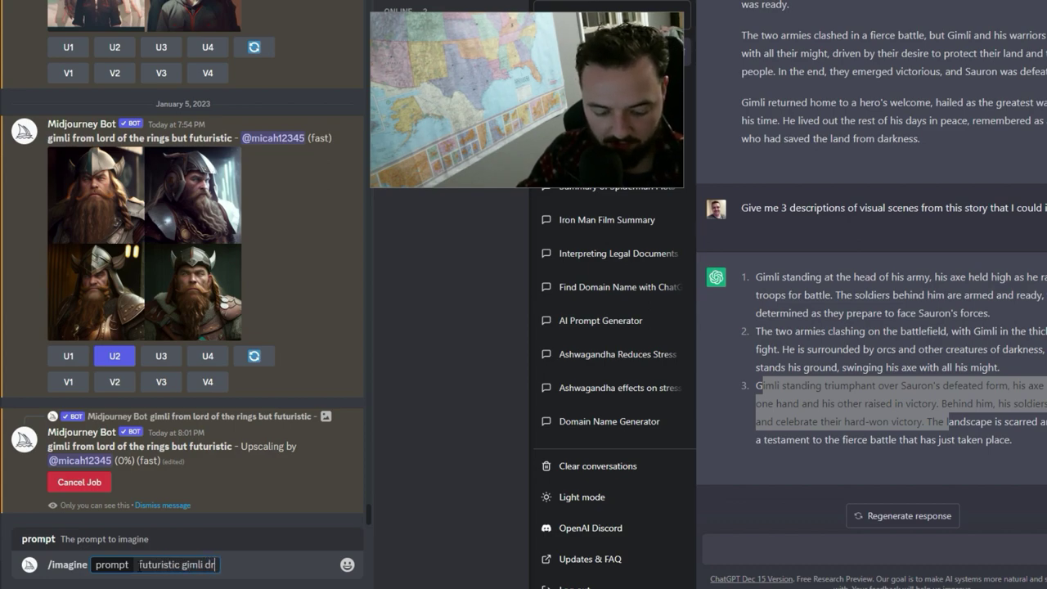
pyautogui.write('aw')
pyautogui.press('BackSpace')
pyautogui.press('BackSpace')
pyautogui.press('BackSpace')
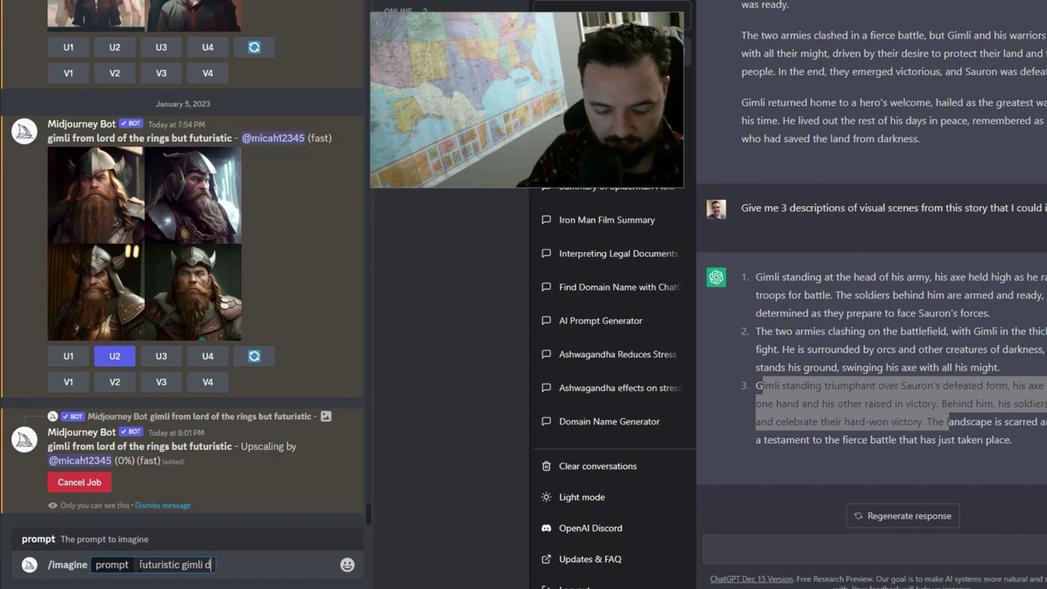
pyautogui.write('warf lord w')
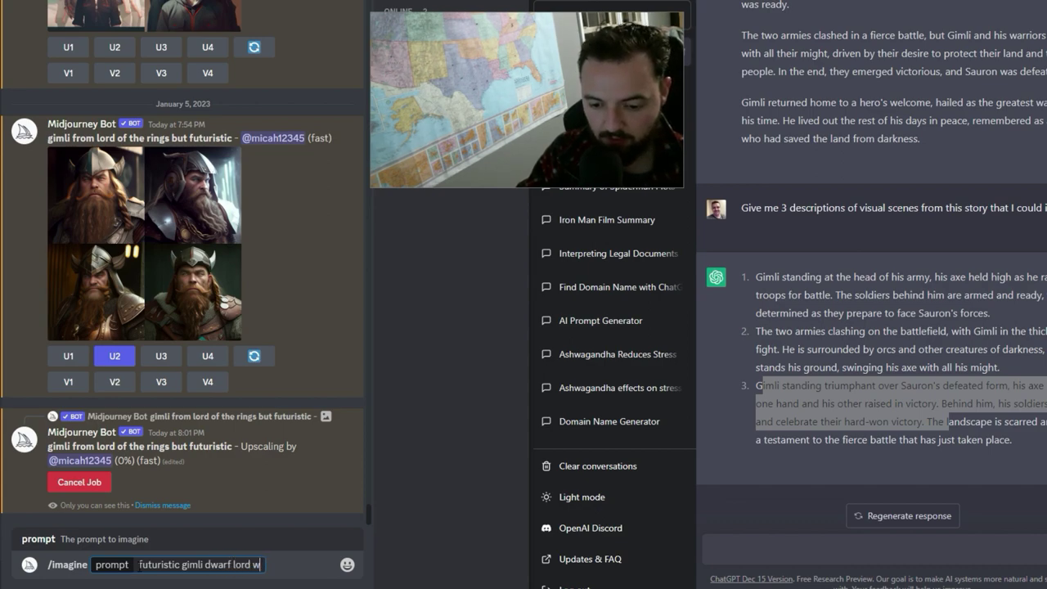
pyautogui.write('arrior')
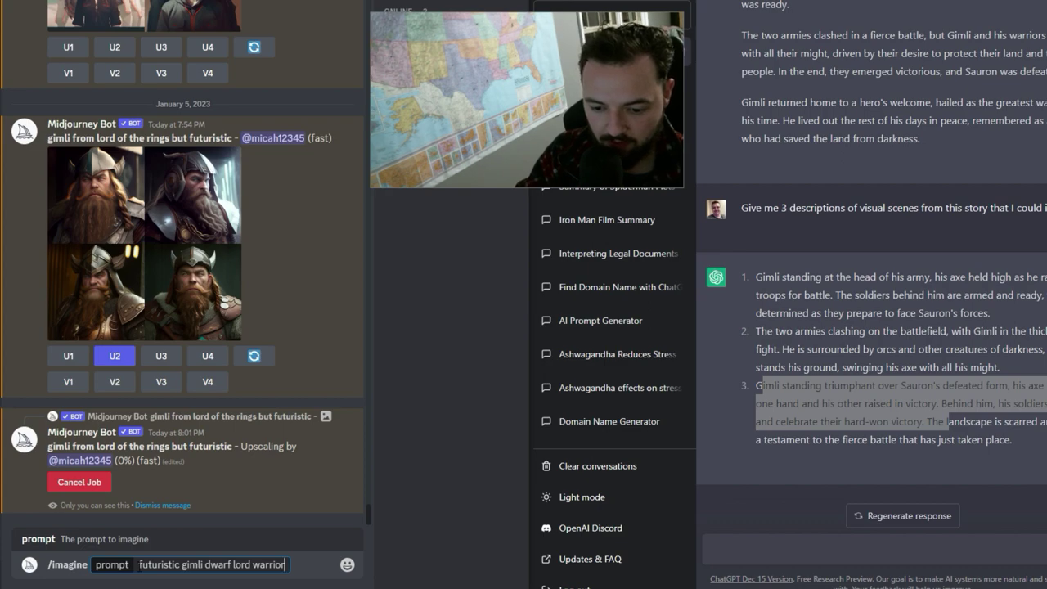
pyautogui.write(' standing')
pyautogui.press('BackSpace')
pyautogui.press('BackSpace')
pyautogui.press('BackSpace')
pyautogui.press('BackSpace')
pyautogui.press('BackSpace')
pyautogui.moveTo(784, 276); pyautogui.dragTo(990, 314)
pyautogui.click(303, 564)
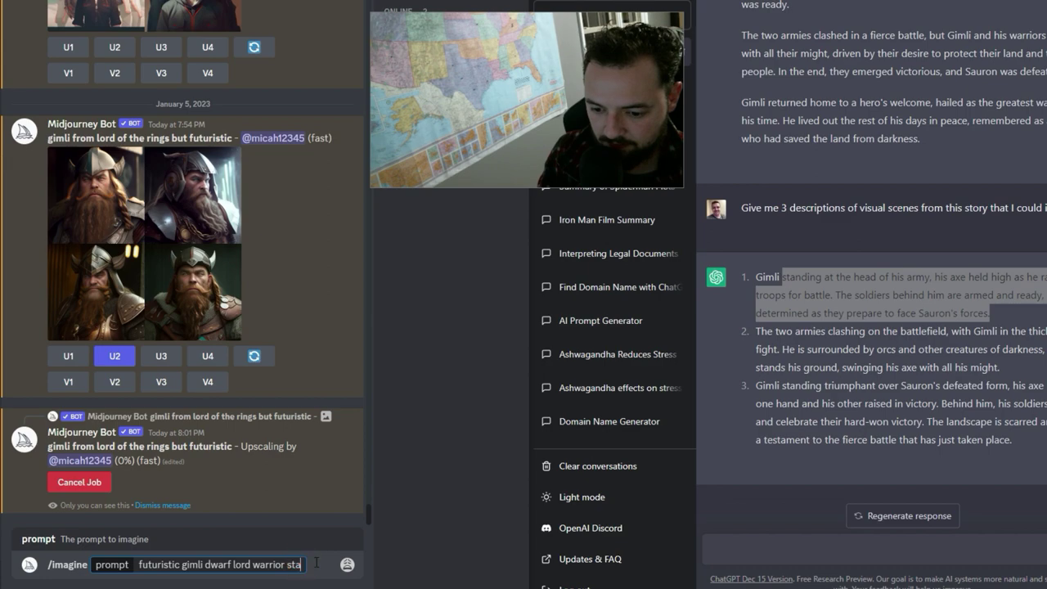
pyautogui.press('BackSpace')
pyautogui.press('BackSpace')
pyautogui.press('BackSpace')
pyautogui.write("standing at the head of his army, his axe held high as he rallies his troops for battle. The soldiers behind him are armed and ready, their faces determined as they prepare to face Sauron's forces.")
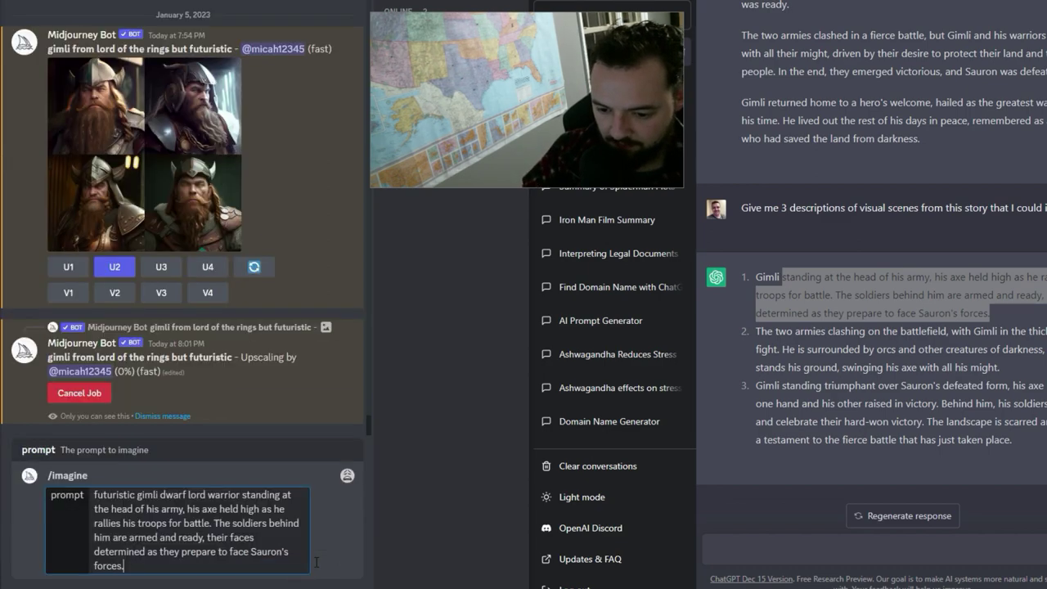
pyautogui.press('Return')
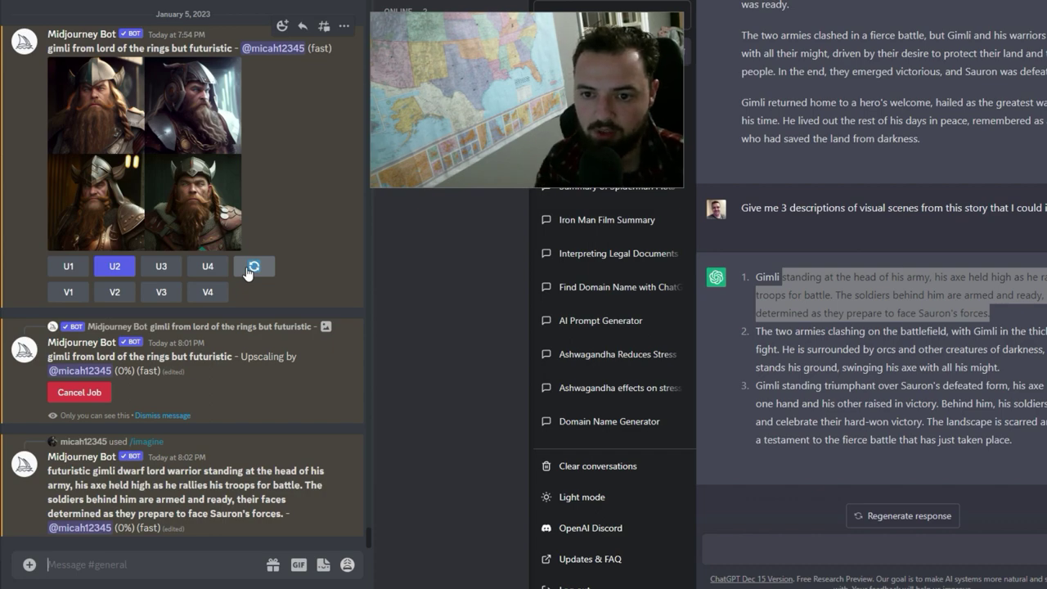
# Request variations of the second futuristic Gimli image (V2)
pyautogui.click(221, 229)
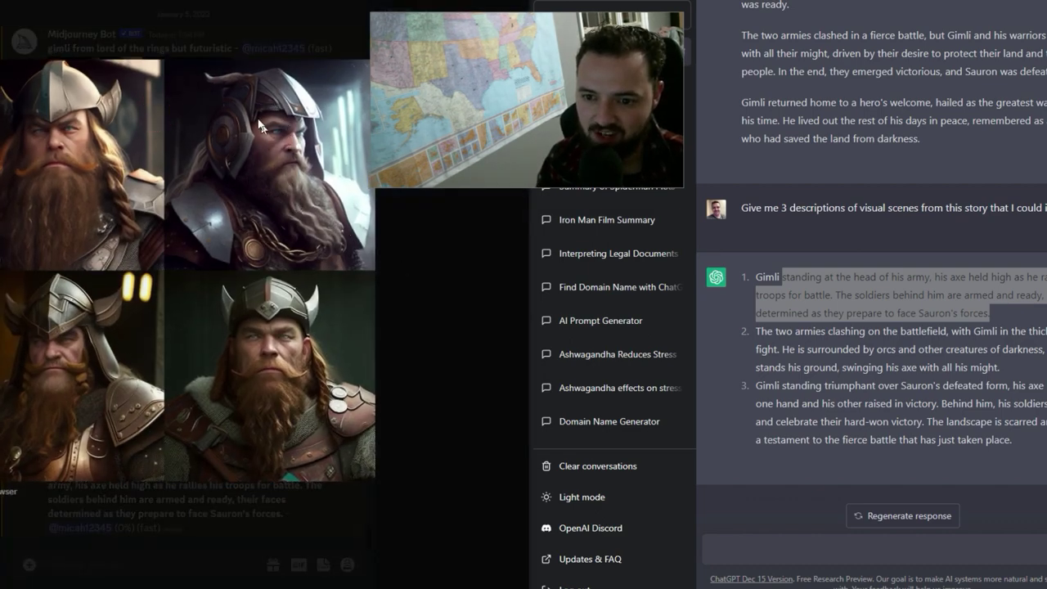
pyautogui.click(404, 259)
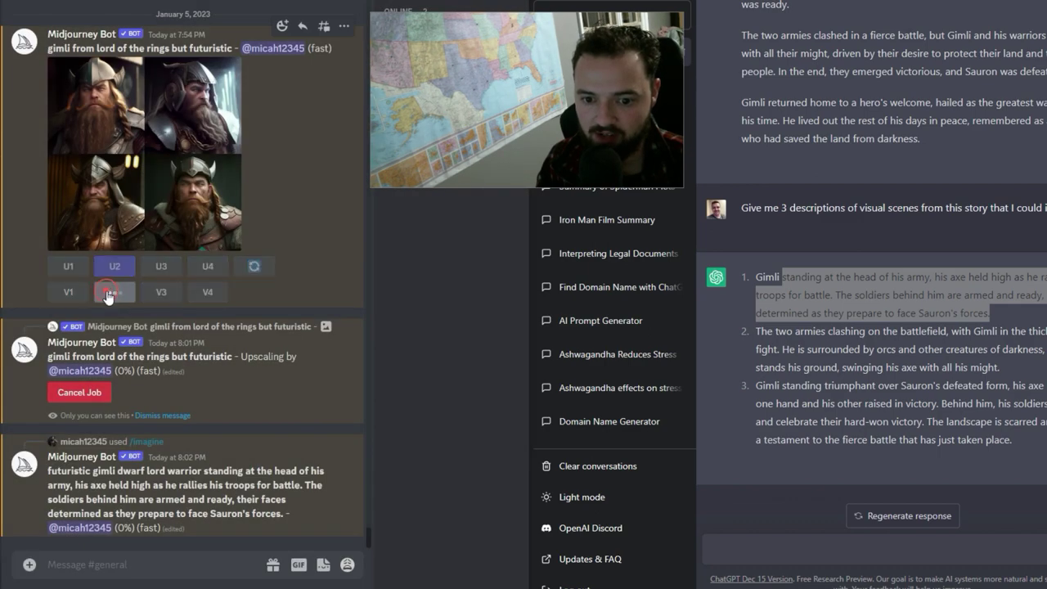
pyautogui.click(115, 292)
pyautogui.click(193, 89)
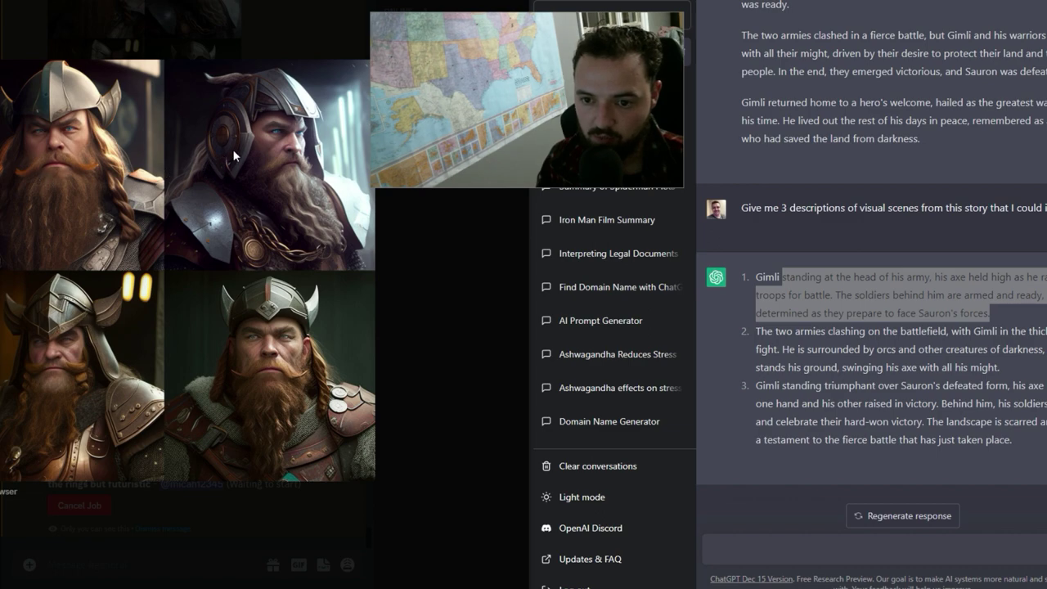
pyautogui.click(425, 311)
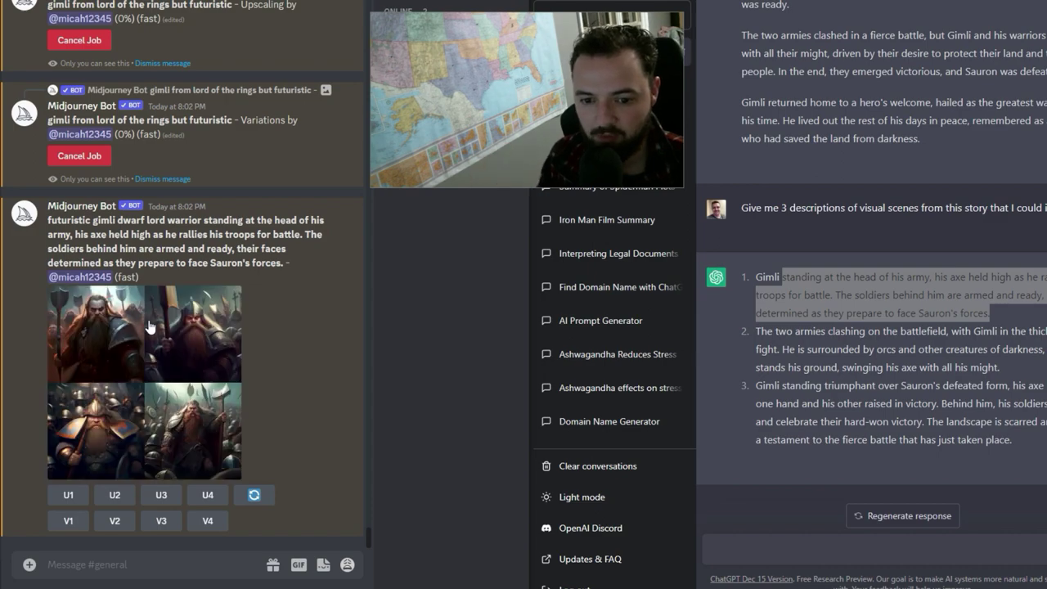
# Copy the Gimli army prompt into a new /imagine command
pyautogui.click(148, 323)
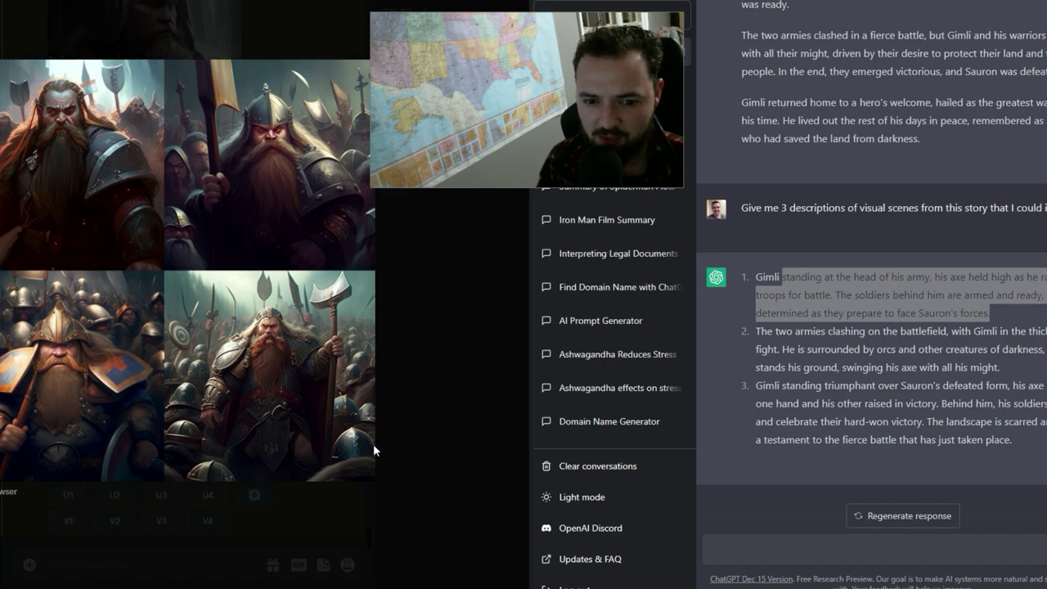
pyautogui.click(401, 392)
pyautogui.scroll(5, 294, 371)
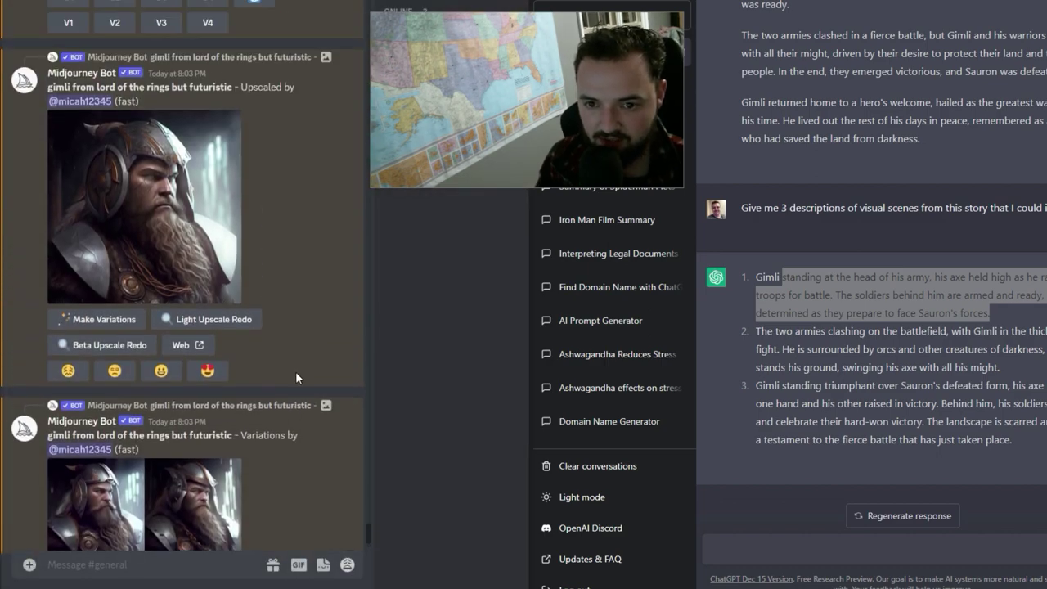
pyautogui.scroll(5, 296, 372)
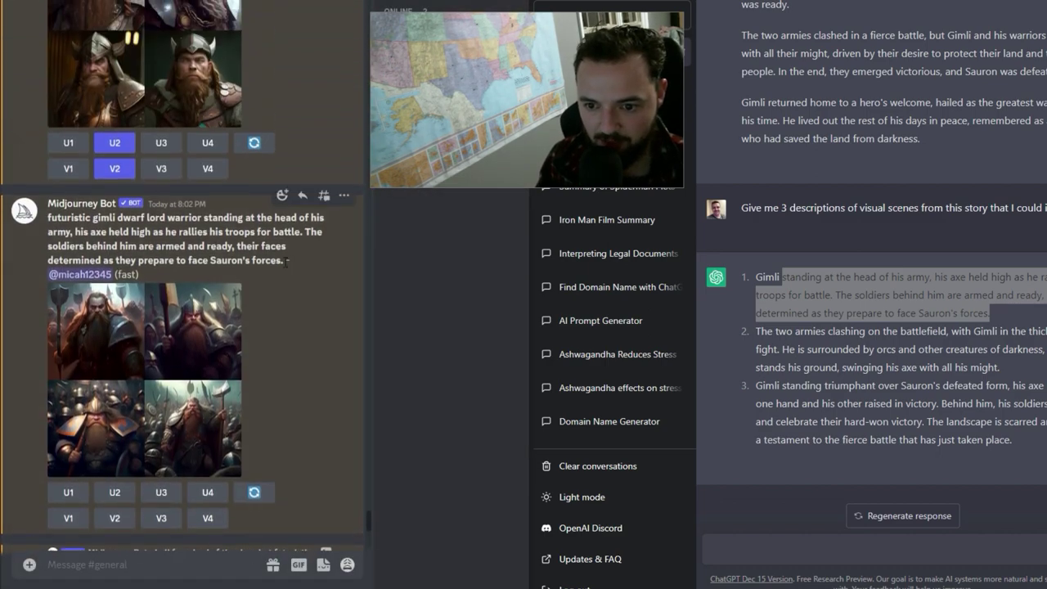
pyautogui.moveTo(285, 262); pyautogui.dragTo(47, 217)
pyautogui.hotkey('ctrl', 'c')
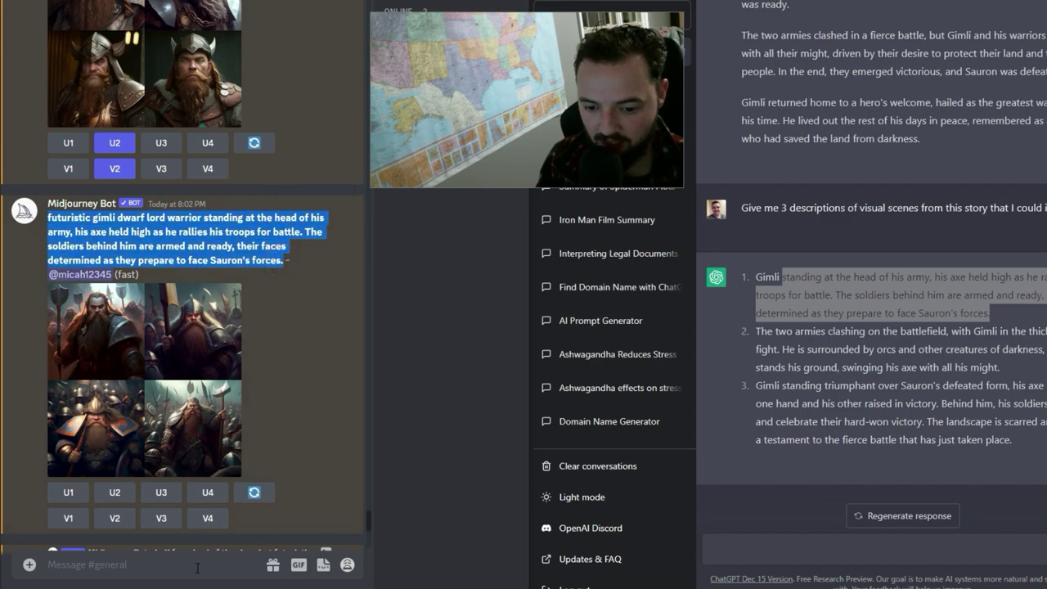
pyautogui.click(197, 564)
pyautogui.write('/')
pyautogui.press('Tab')
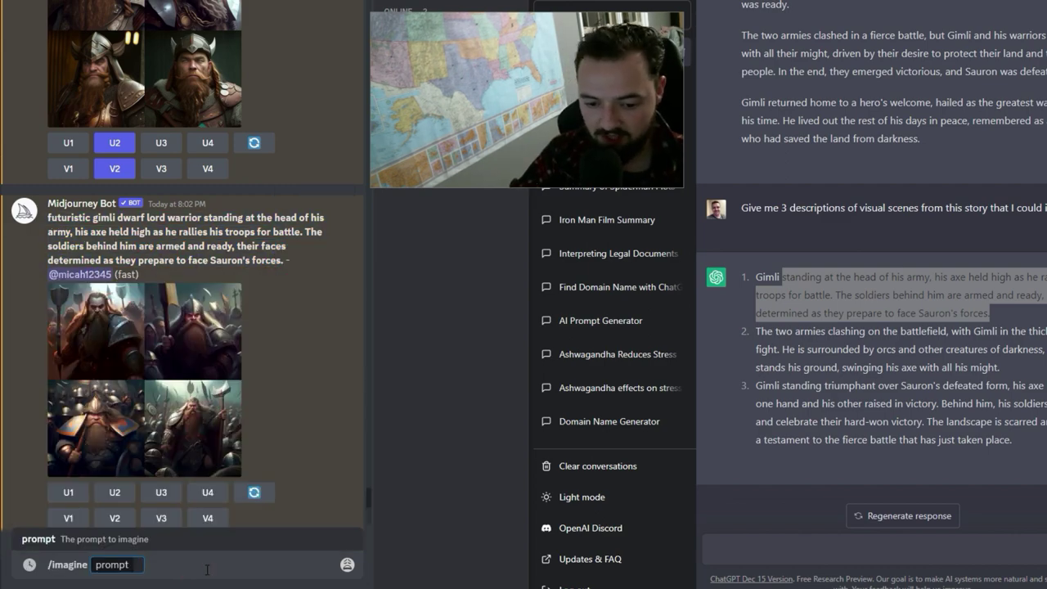
pyautogui.hotkey('ctrl', 'v')
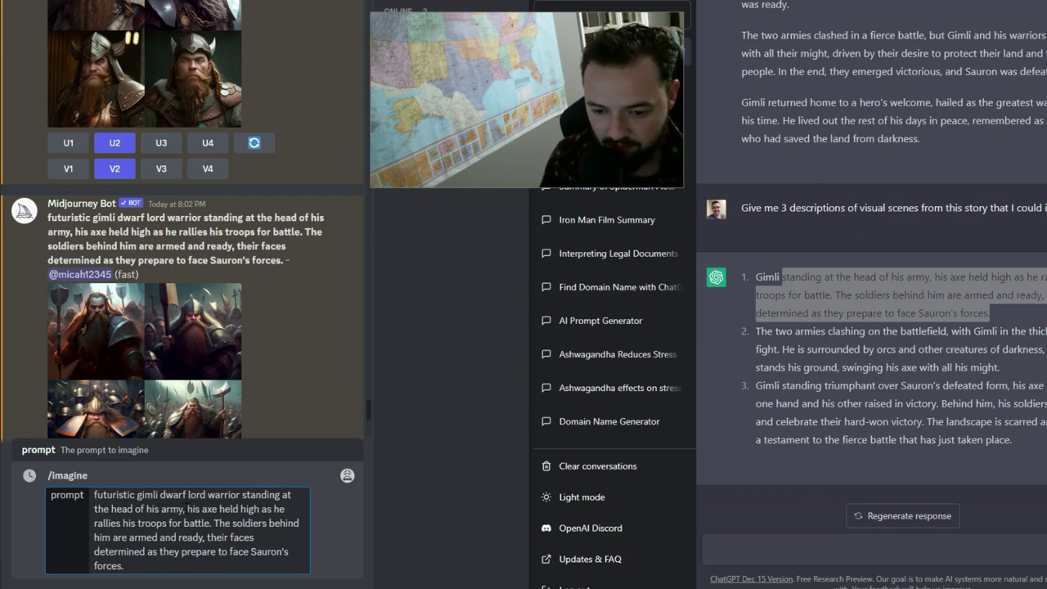
# Add 'with large battleaxe', 'and crown on head' and 'in digital art style' to the prompt
pyautogui.doubleClick(193, 509)
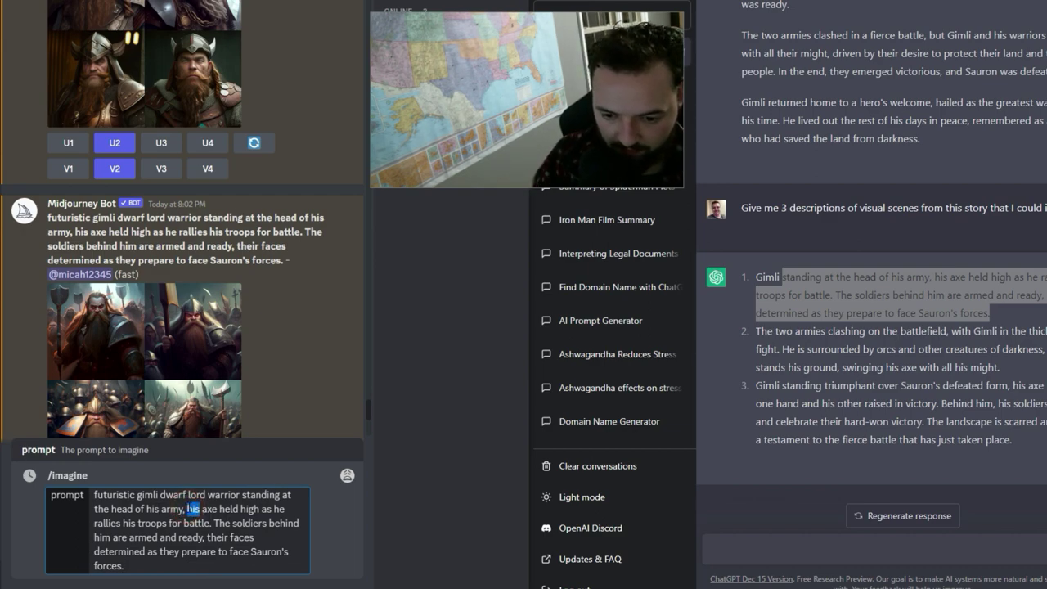
pyautogui.moveTo(118, 495); pyautogui.dragTo(158, 495)
pyautogui.click(158, 495)
pyautogui.click(243, 495)
pyautogui.write('with large  battleaxe')
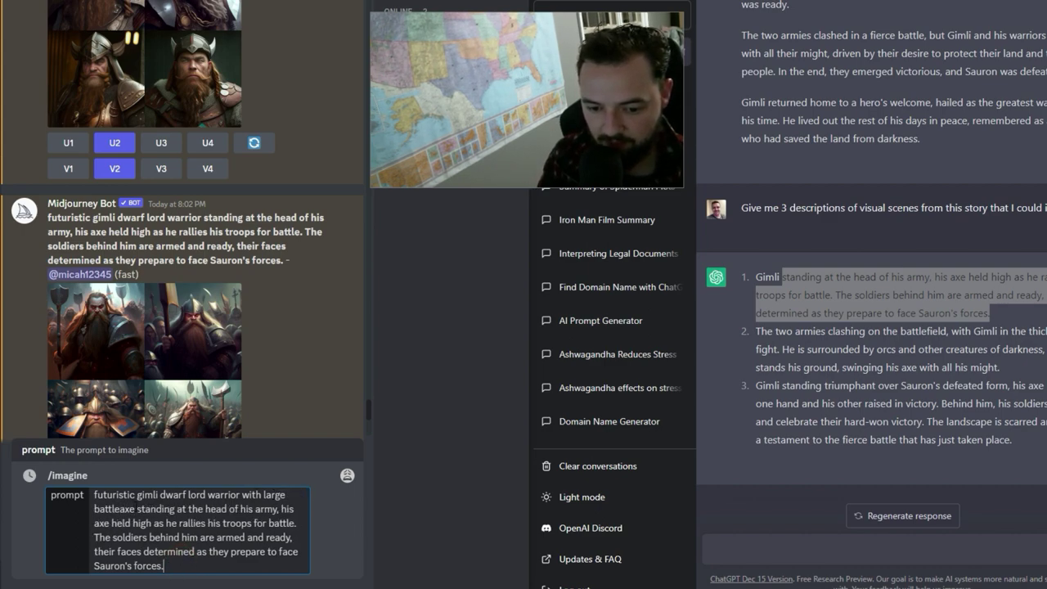
pyautogui.click(135, 509)
pyautogui.write('and')
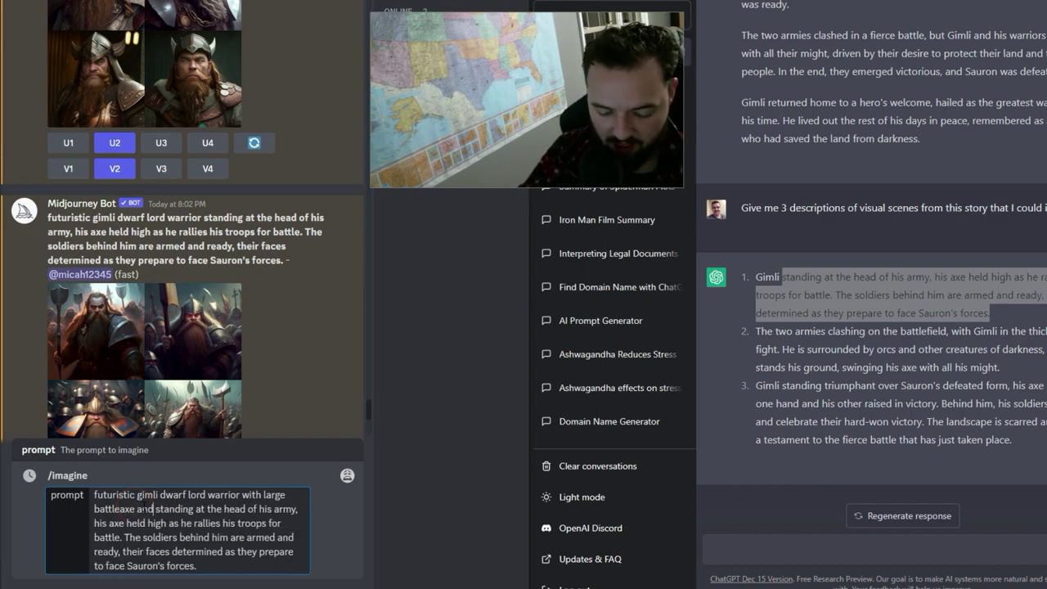
pyautogui.write(' crown on')
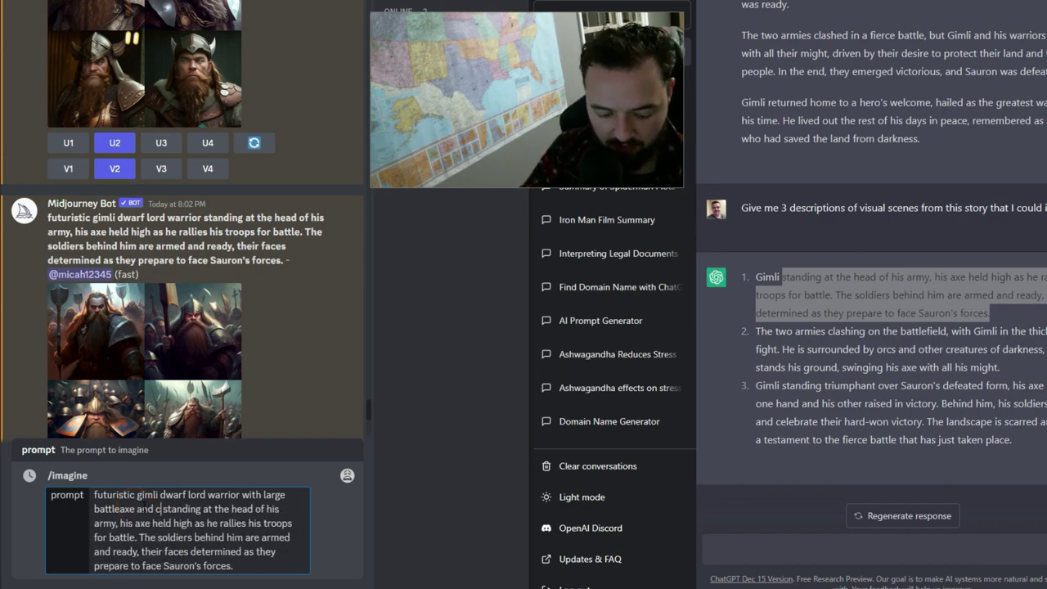
pyautogui.write(' head')
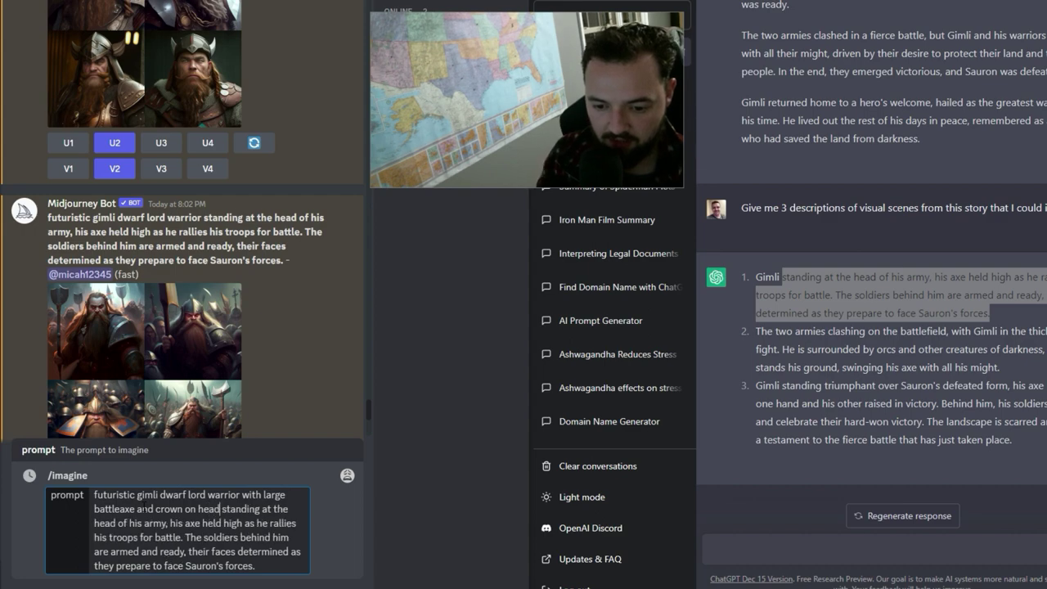
pyautogui.click(270, 570)
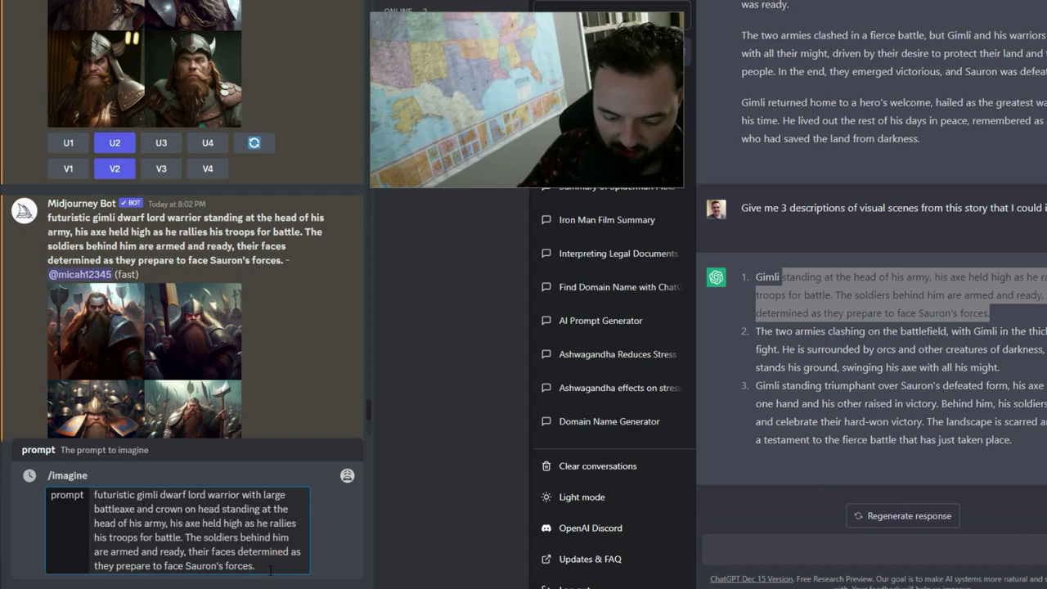
pyautogui.write('in digital art style.')
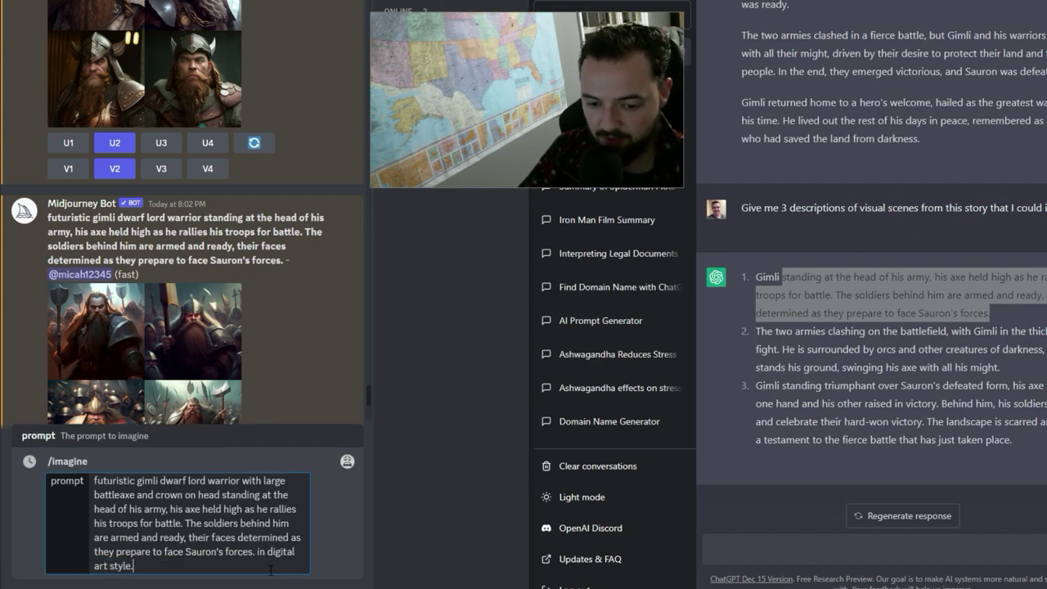
# Submit the battleaxe-and-crown army prompt, upscale Gimli variation #3, and view the upscaled portrait
pyautogui.press('Return')
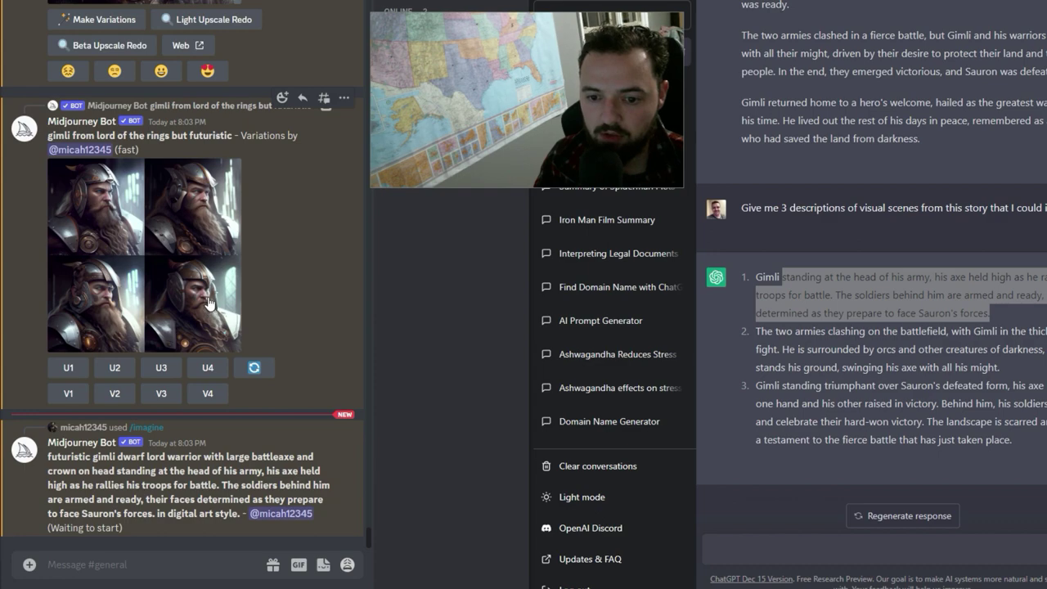
pyautogui.click(214, 307)
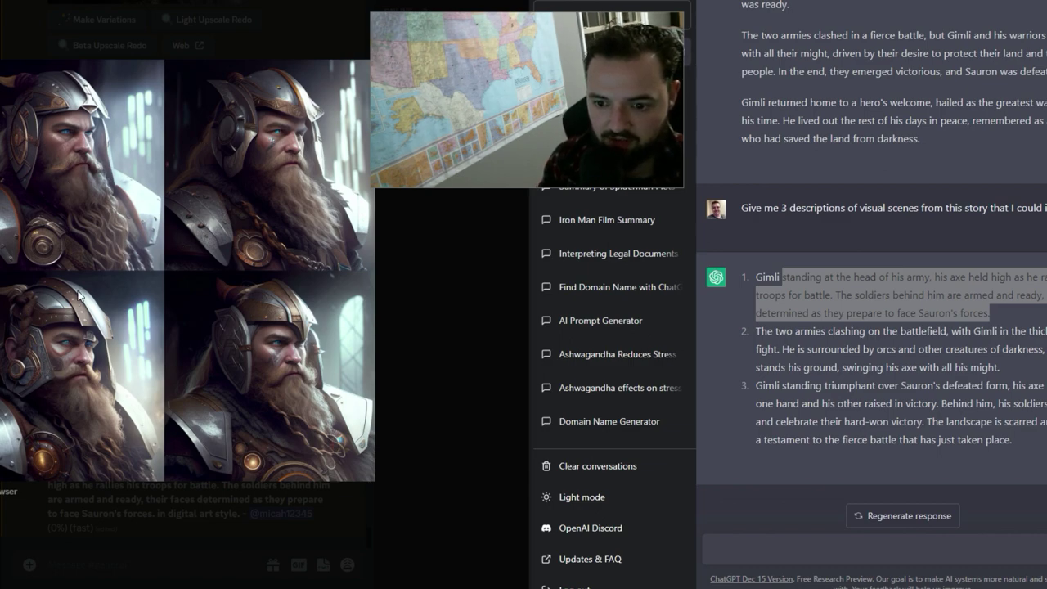
pyautogui.click(414, 427)
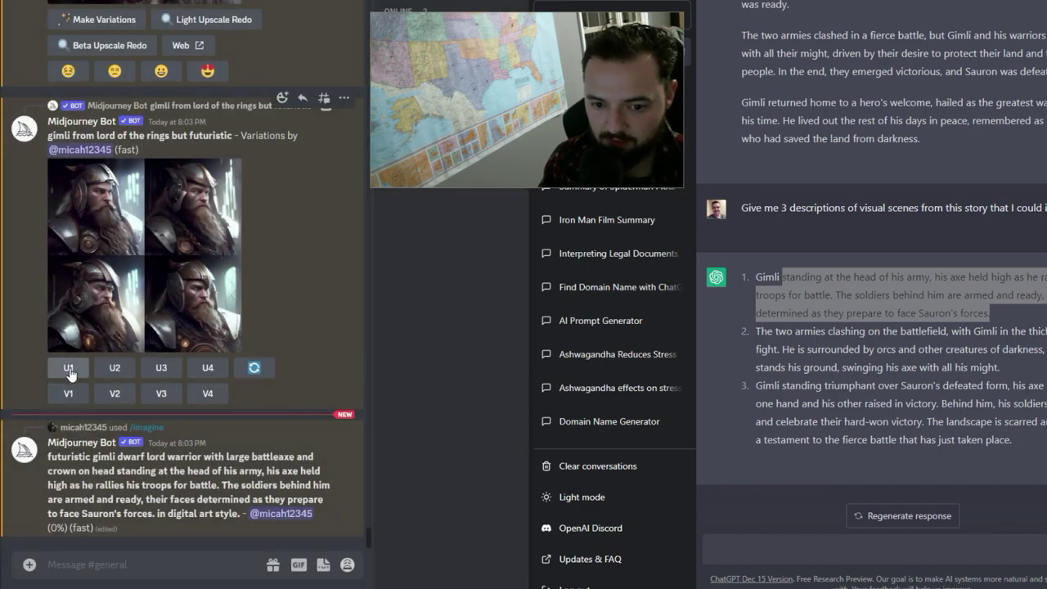
pyautogui.click(161, 368)
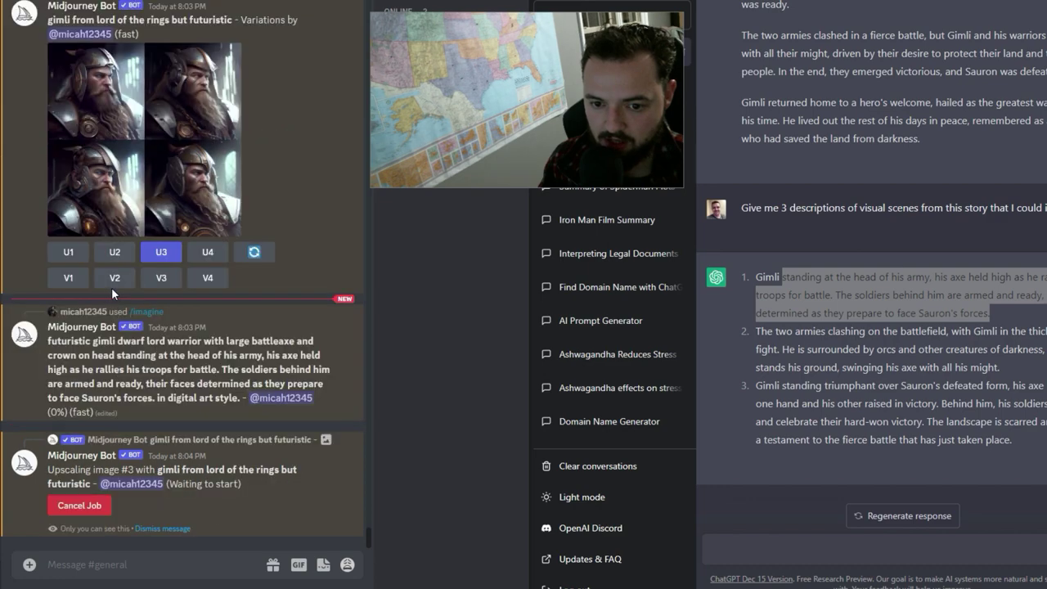
pyautogui.scroll(10, 152, 272)
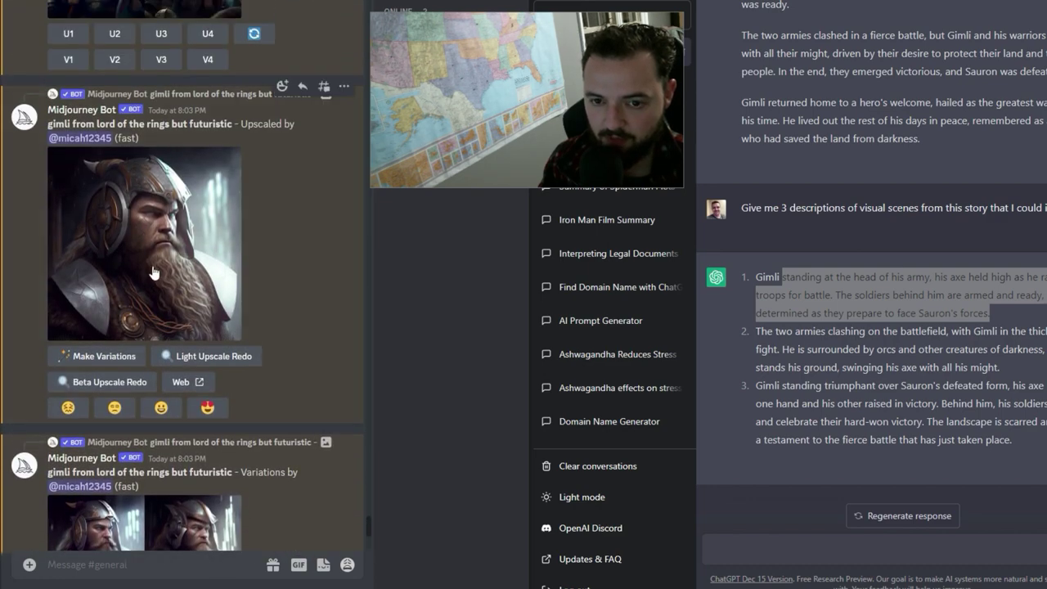
pyautogui.click(173, 233)
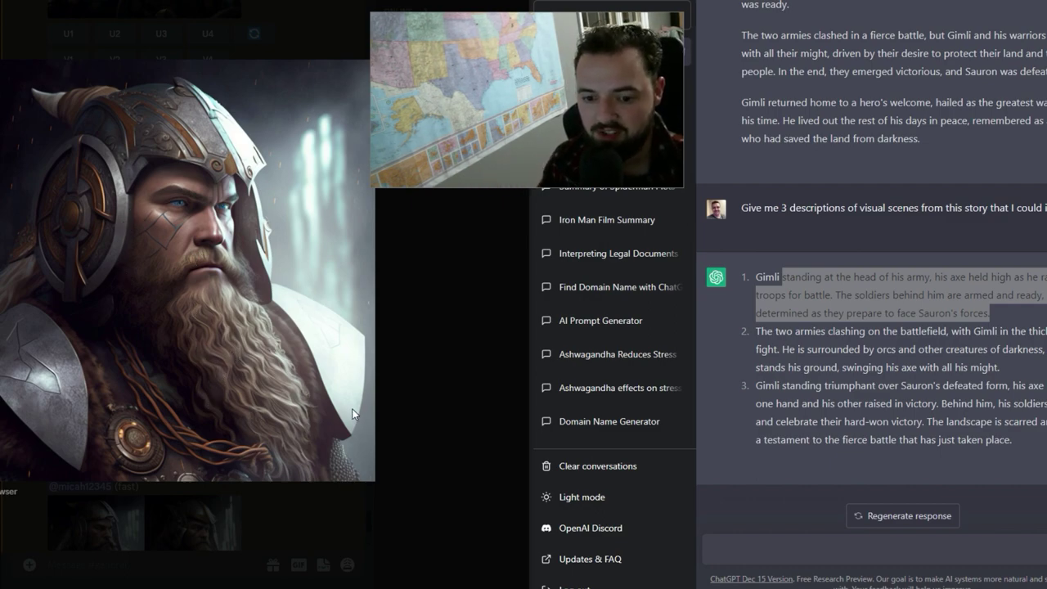
# Inspect the new digital-art Gimli army grid, then reroll it for four fresh images
pyautogui.click(420, 402)
pyautogui.scroll(-8, 274, 361)
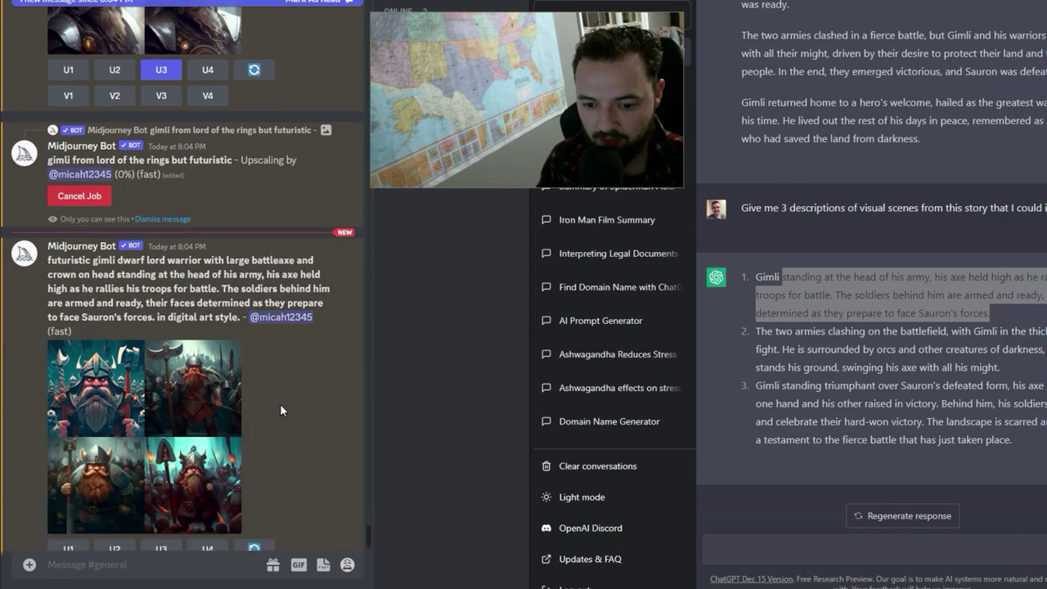
pyautogui.click(201, 420)
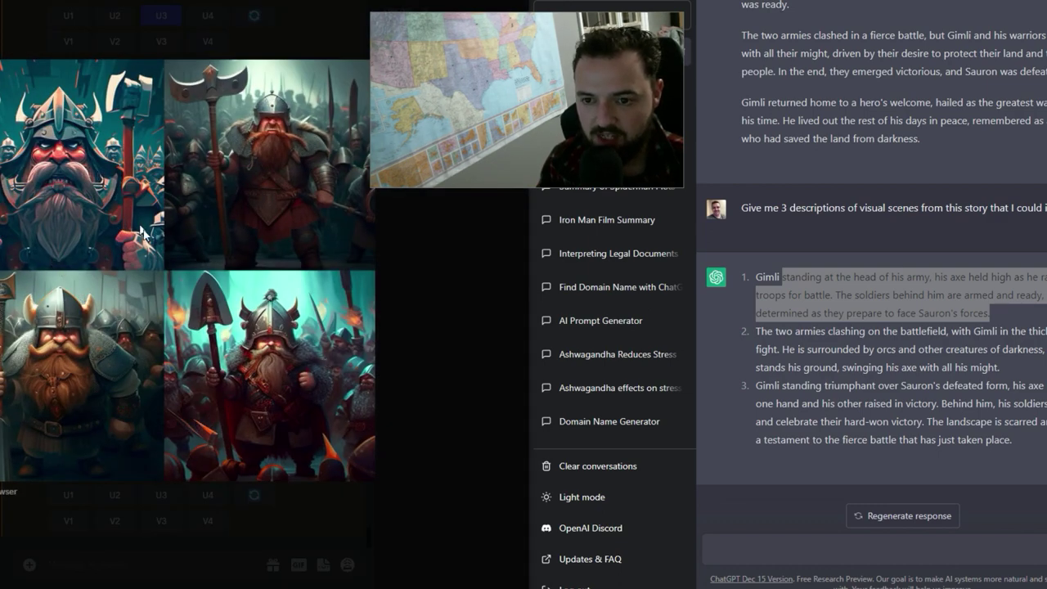
pyautogui.click(410, 360)
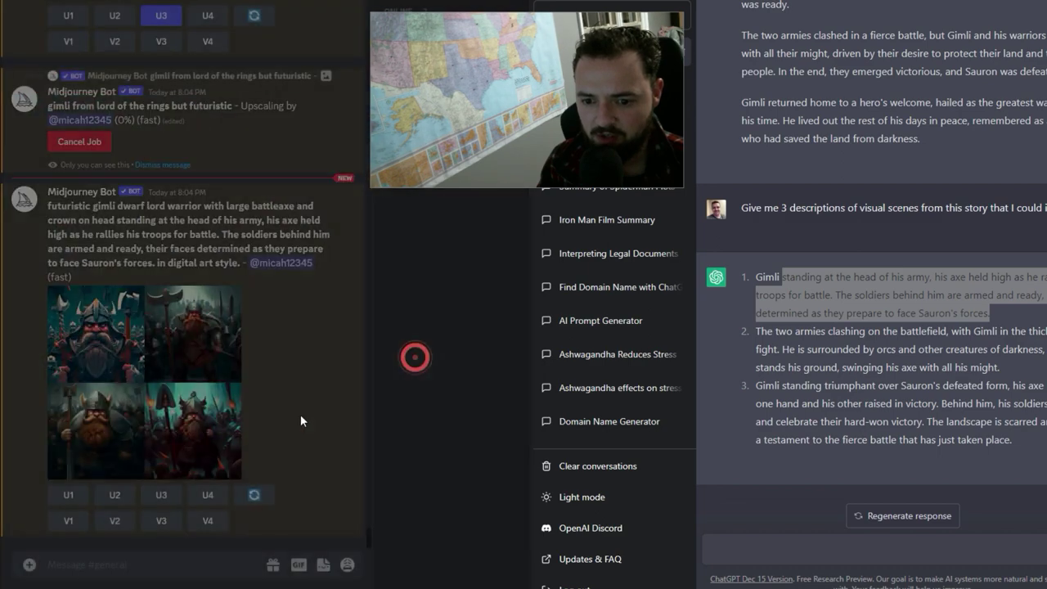
pyautogui.click(256, 496)
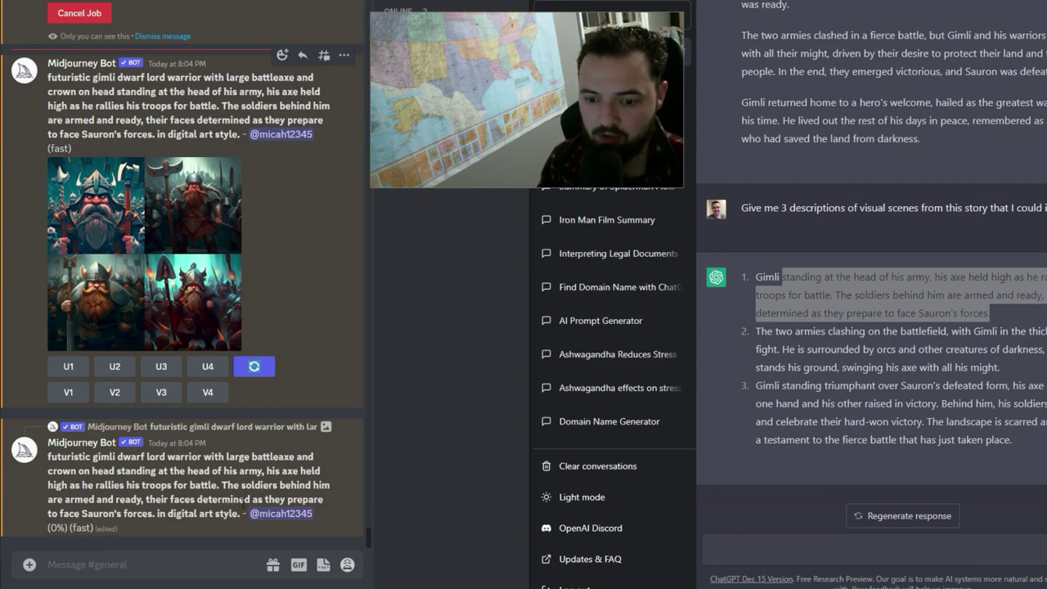
# Submit /imagine for a futuristic glowing cyborg Gimli with warhammer before a futuristic dwarf army
pyautogui.click(219, 564)
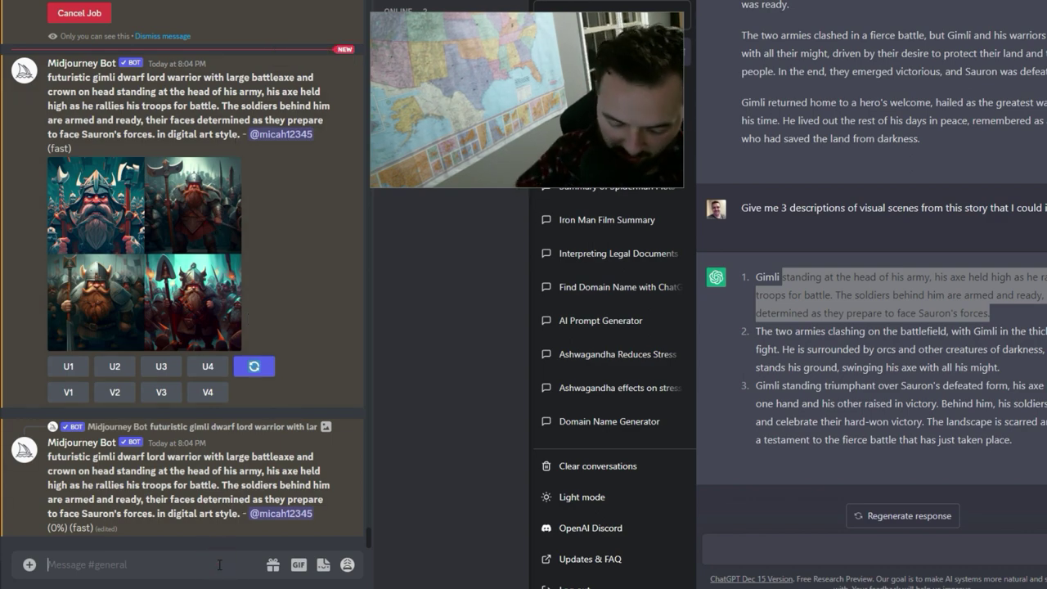
pyautogui.write('/')
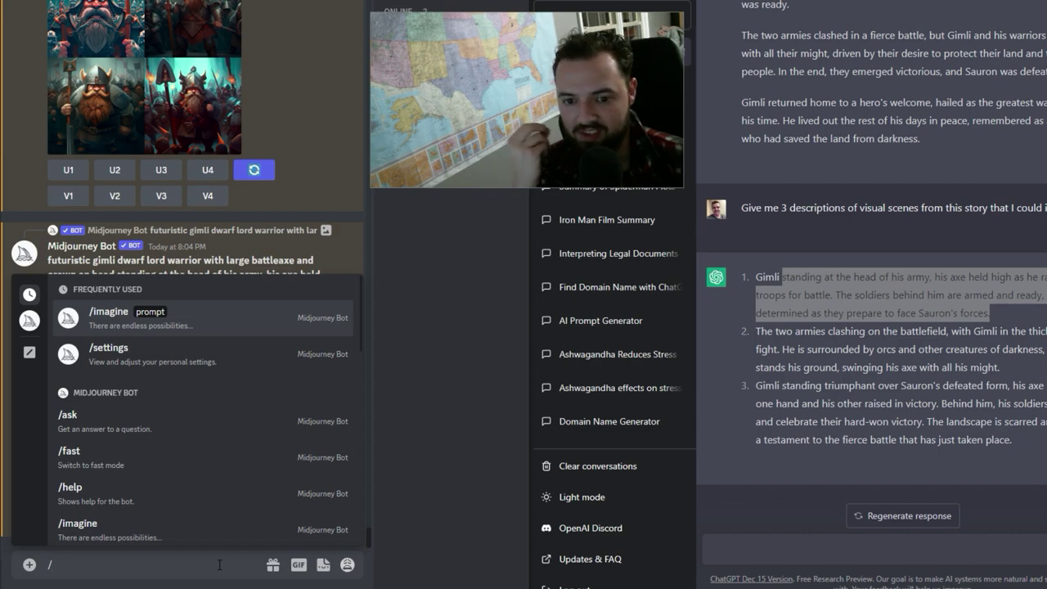
pyautogui.press('Return')
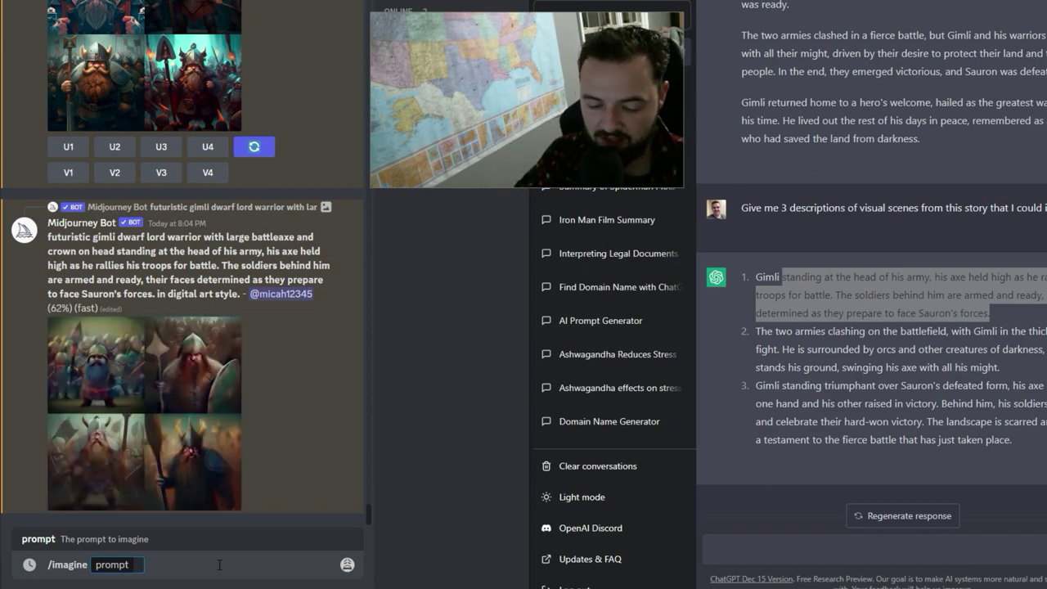
pyautogui.write('futur')
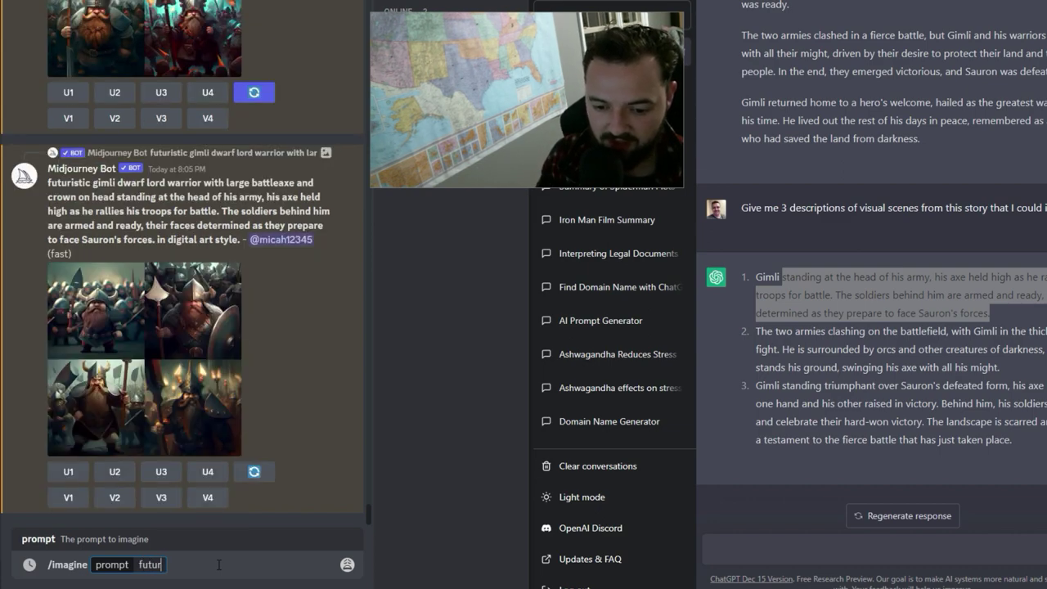
pyautogui.write('istic')
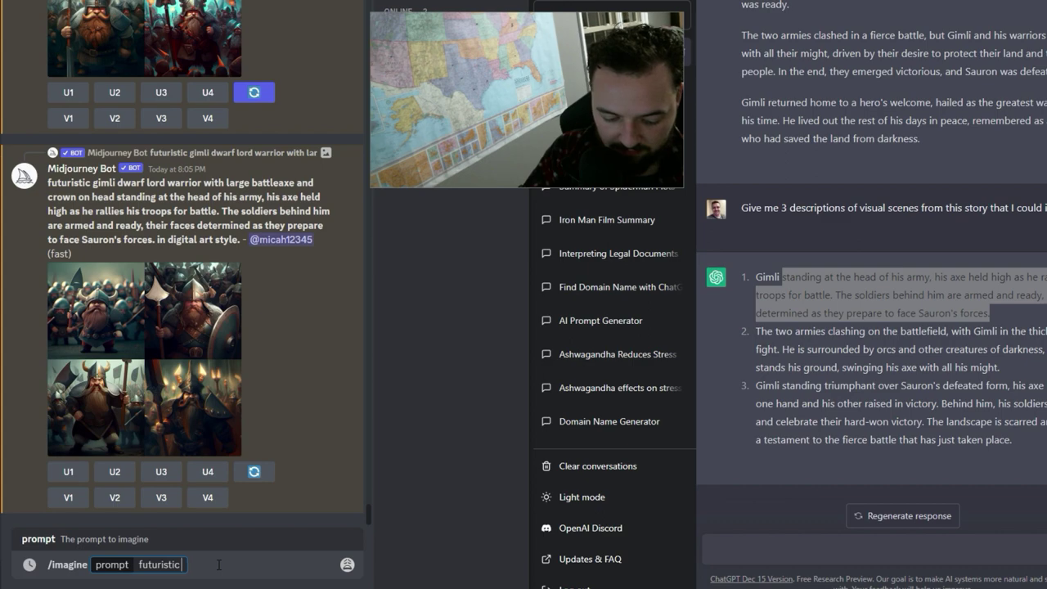
pyautogui.write(' gimli from lor')
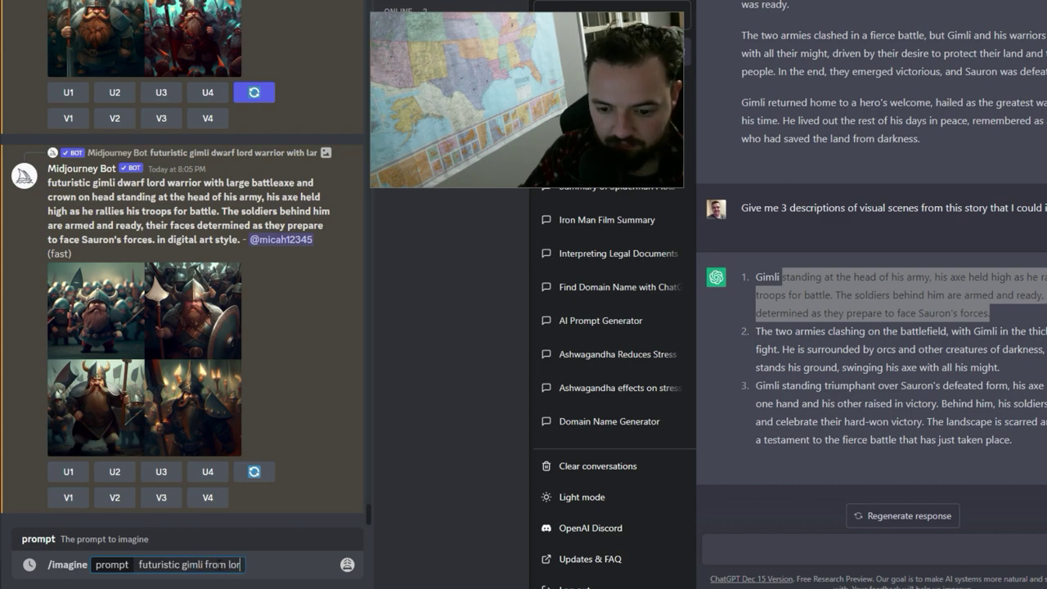
pyautogui.write('d of the rings cybernetic glow')
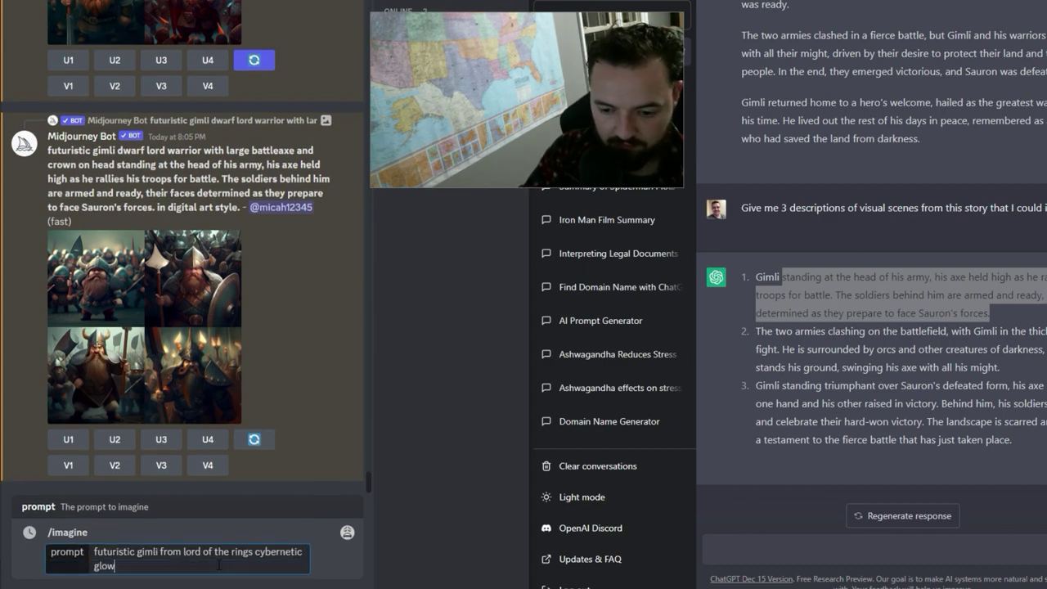
pyautogui.write('ing cyborg')
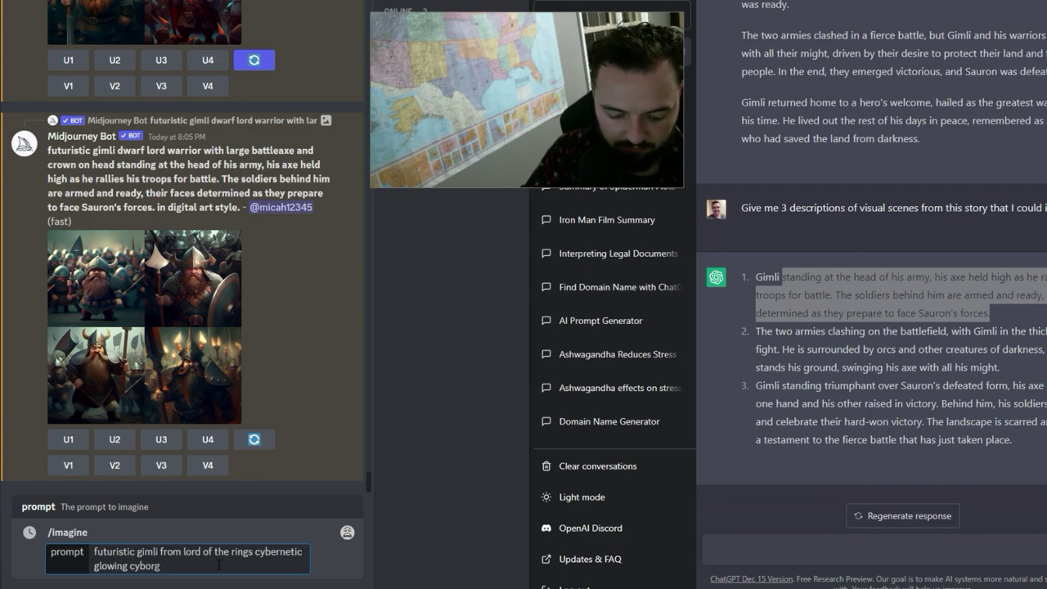
pyautogui.write(' warrior with')
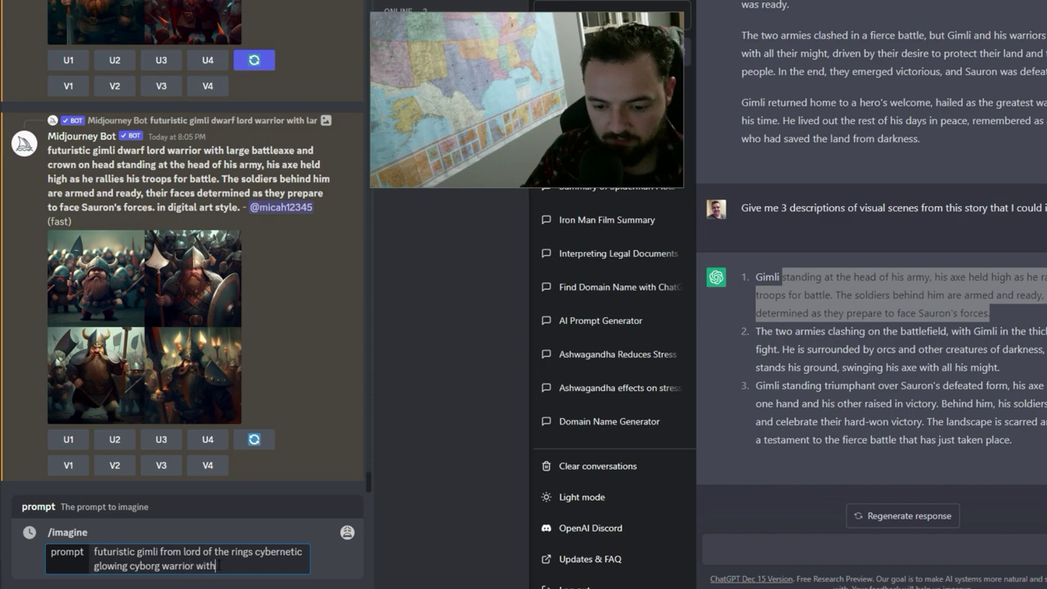
pyautogui.write(' warhammer sta')
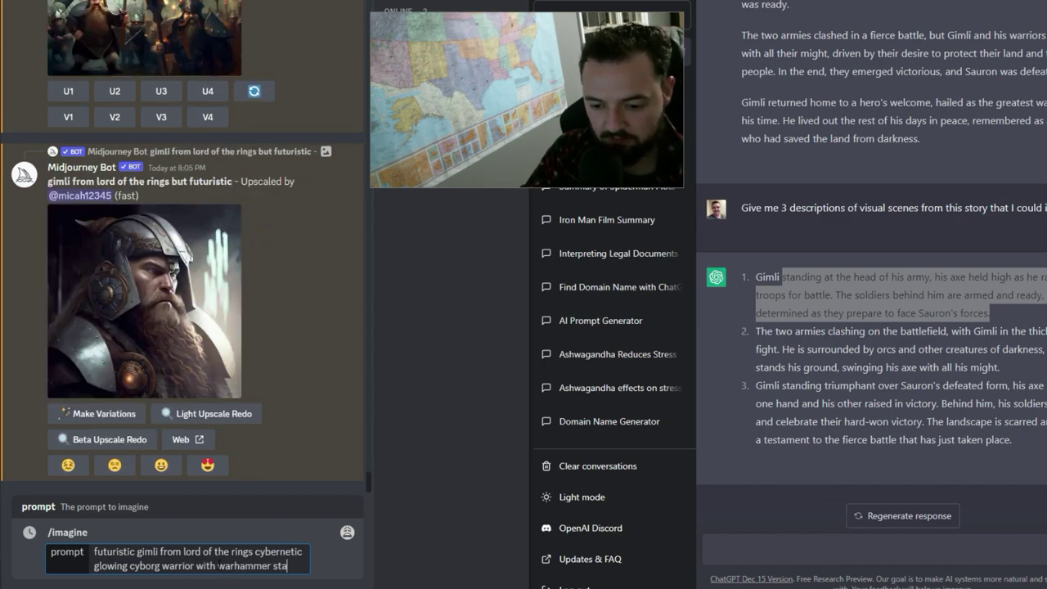
pyautogui.write('nding at front of')
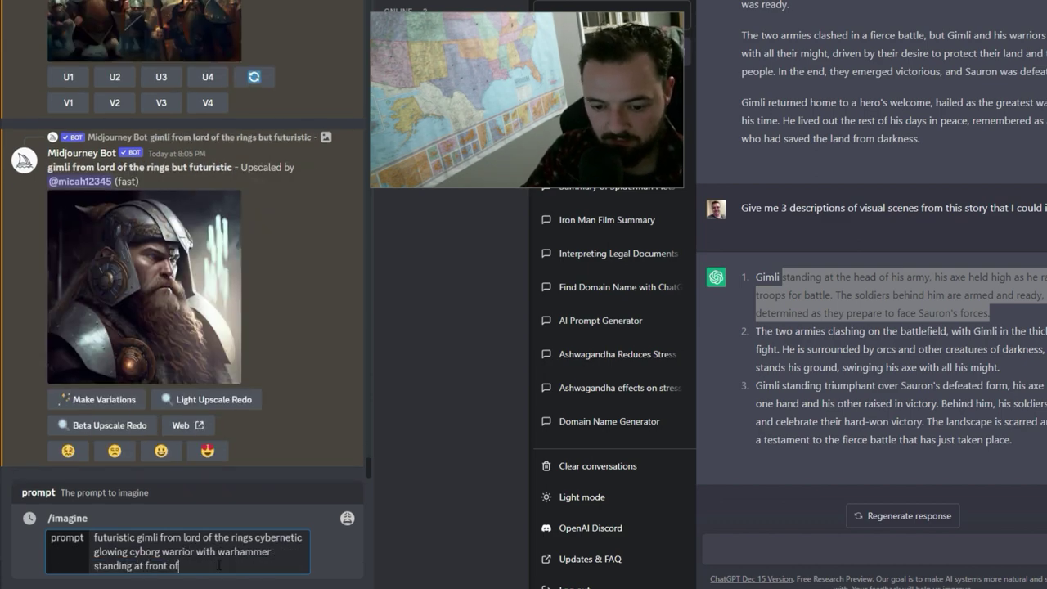
pyautogui.write(' futuristic dra')
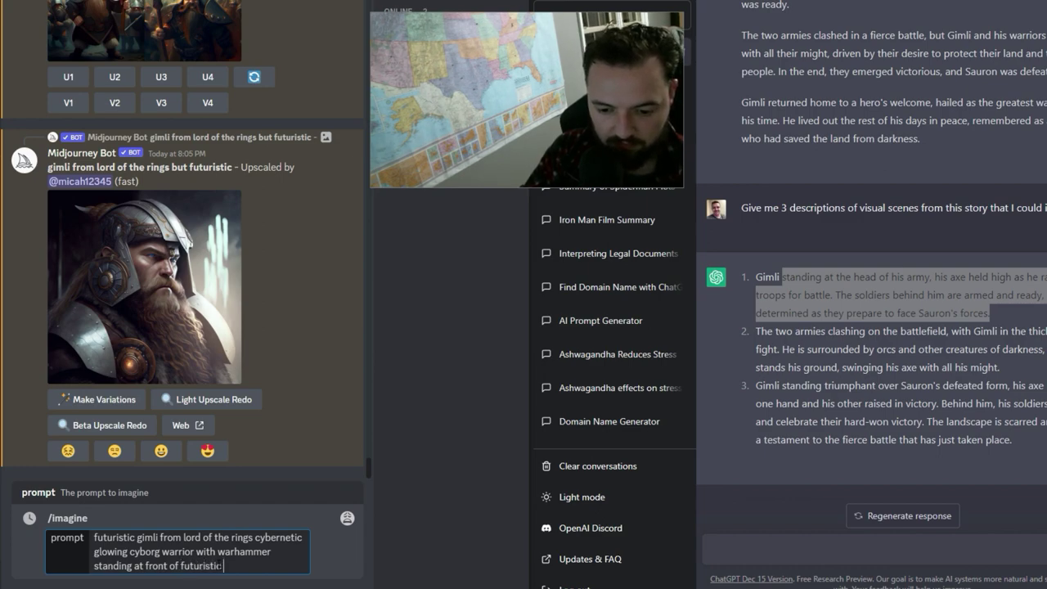
pyautogui.press('BackSpace')
pyautogui.press('BackSpace')
pyautogui.write('ward a')
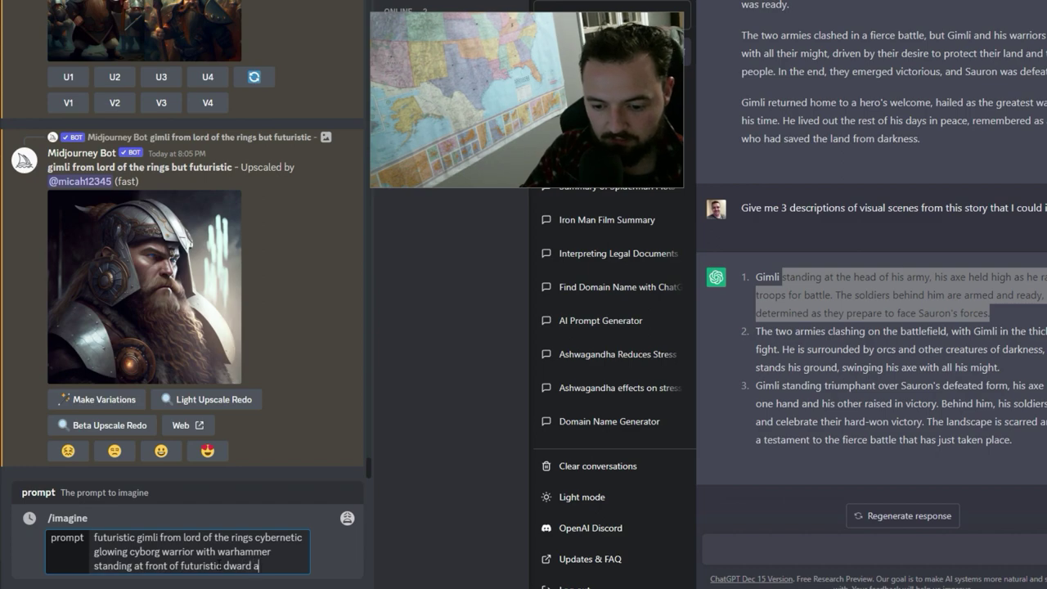
pyautogui.write('my')
pyautogui.press('Return')
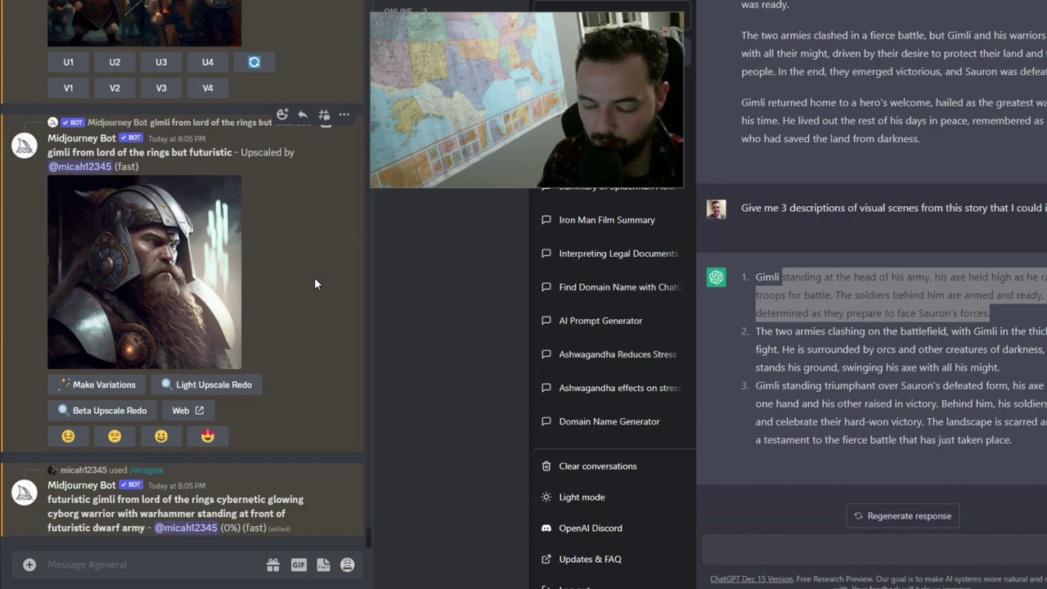
# Review the dwarf-army grids and the earlier dwarf warrior grid enlarged
pyautogui.scroll(2, 248, 281)
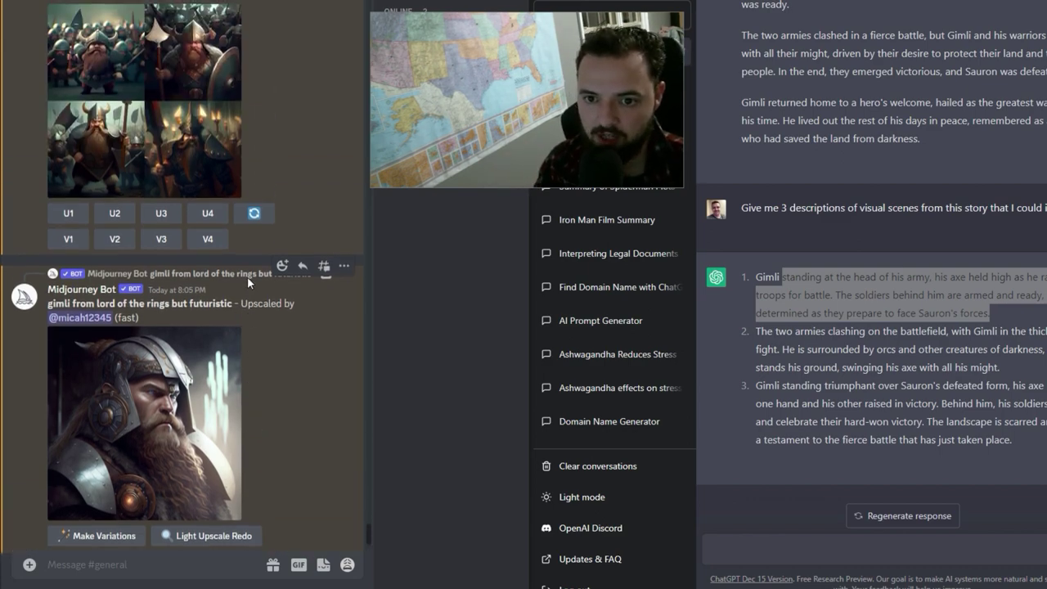
pyautogui.scroll(2, 246, 278)
pyautogui.click(173, 276)
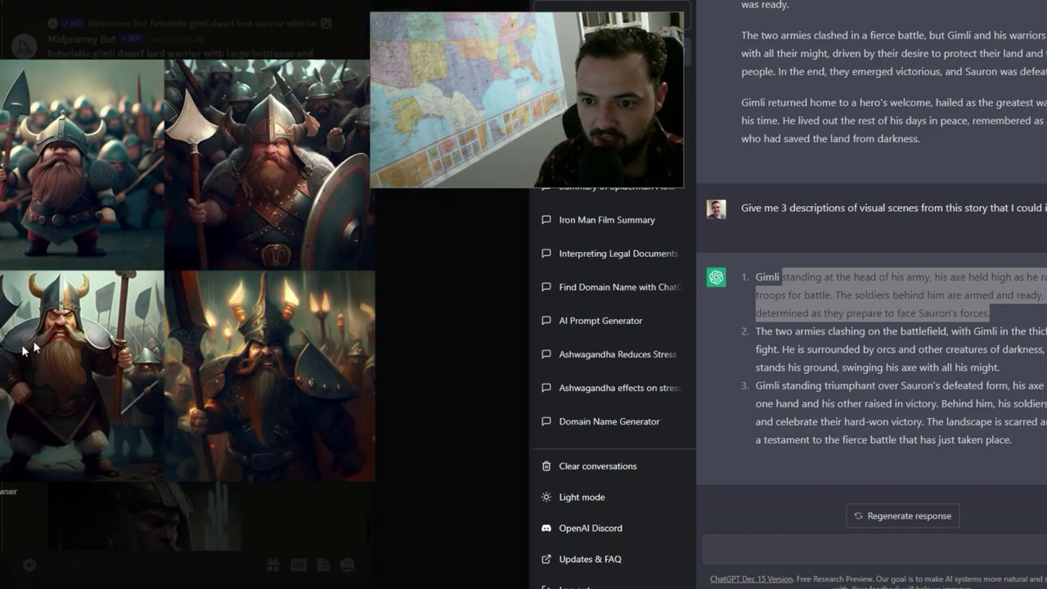
pyautogui.click(391, 403)
pyautogui.scroll(-3, 287, 394)
pyautogui.scroll(2, 287, 393)
pyautogui.click(199, 233)
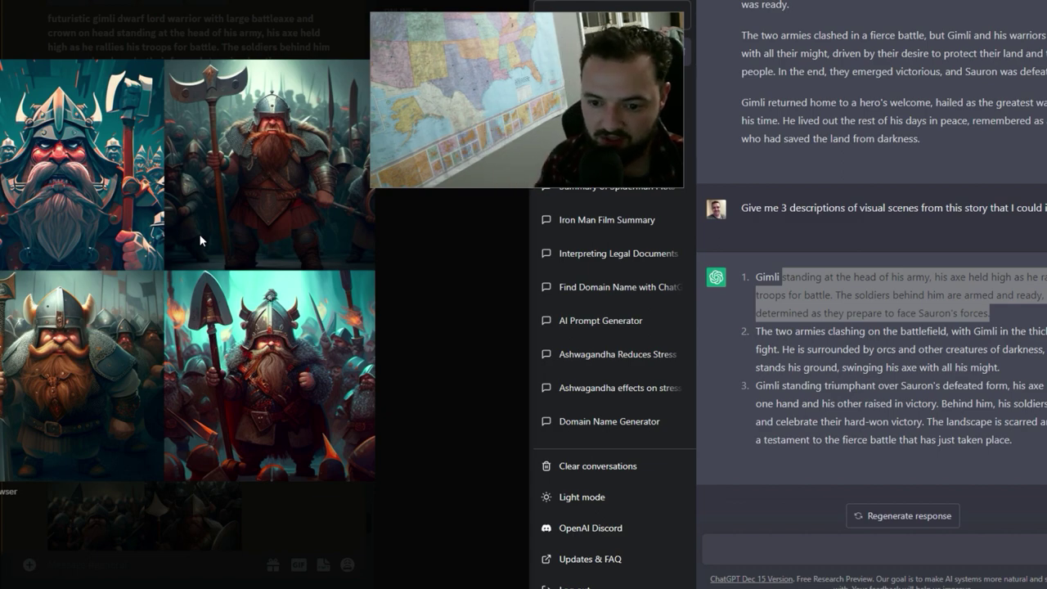
pyautogui.click(468, 330)
pyautogui.scroll(3, 315, 314)
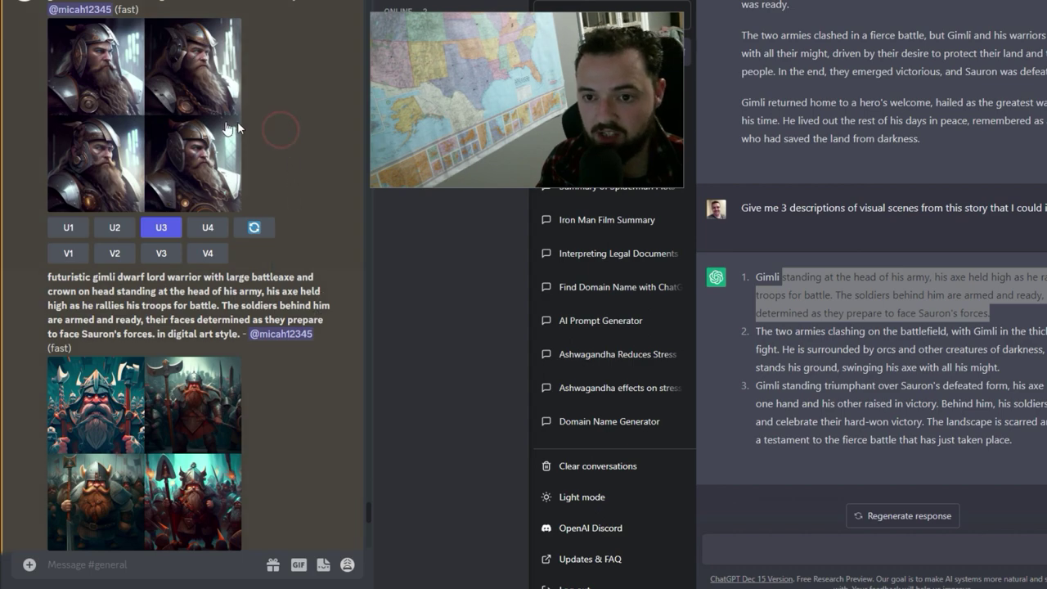
pyautogui.click(151, 121)
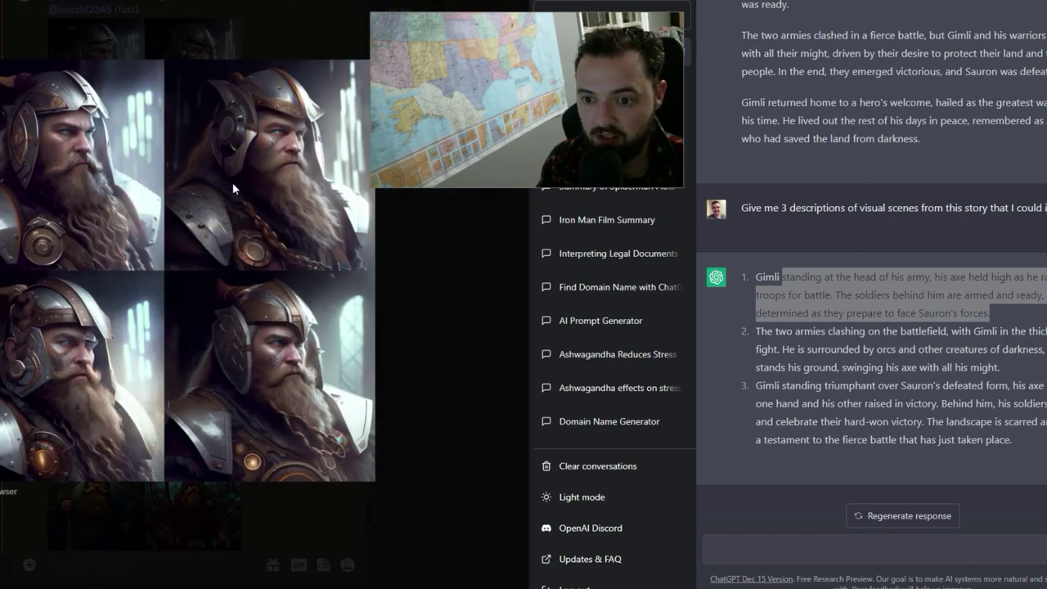
pyautogui.click(397, 379)
pyautogui.scroll(-5, 246, 438)
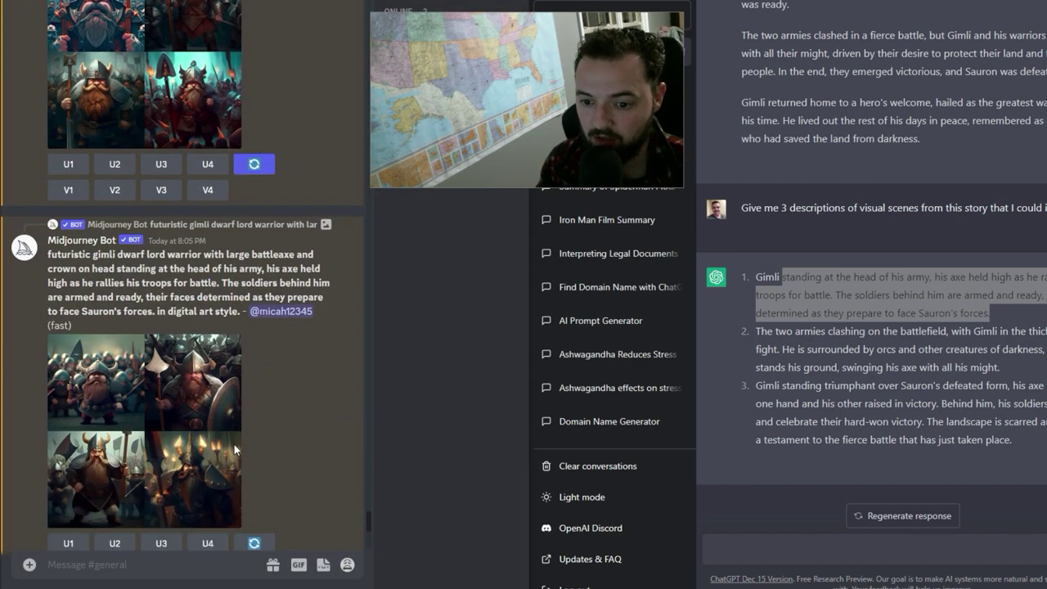
pyautogui.scroll(-6, 234, 446)
# Make variations of the upscaled futuristic Gimli portrait
pyautogui.click(207, 218)
pyautogui.click(392, 348)
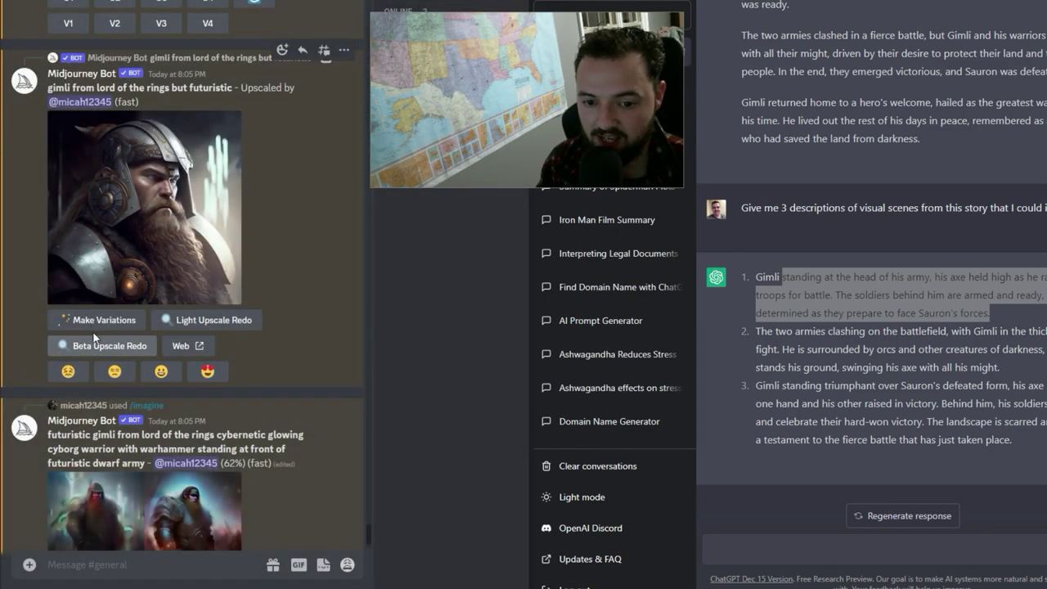
pyautogui.click(118, 199)
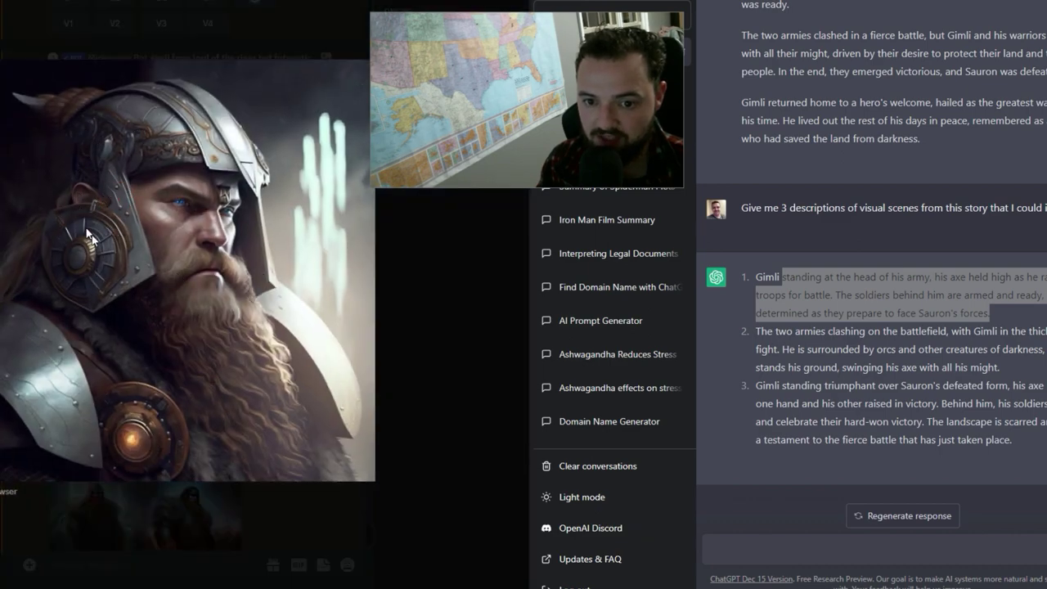
pyautogui.click(401, 256)
pyautogui.click(90, 320)
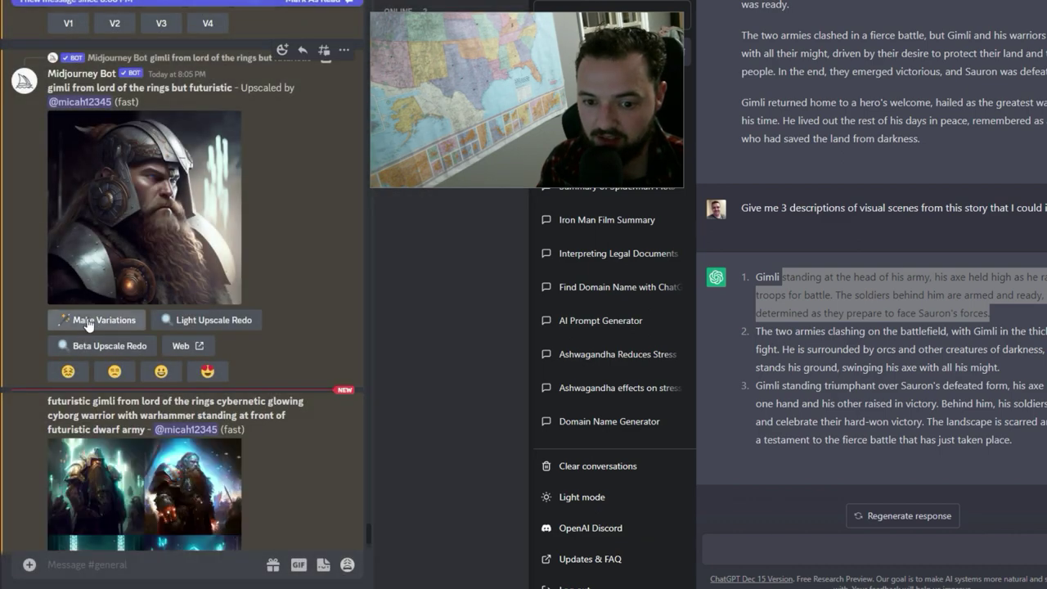
# Inspect the new cyborg Gimli grid and rerun its prompt for a fresh grid
pyautogui.scroll(-2, 301, 408)
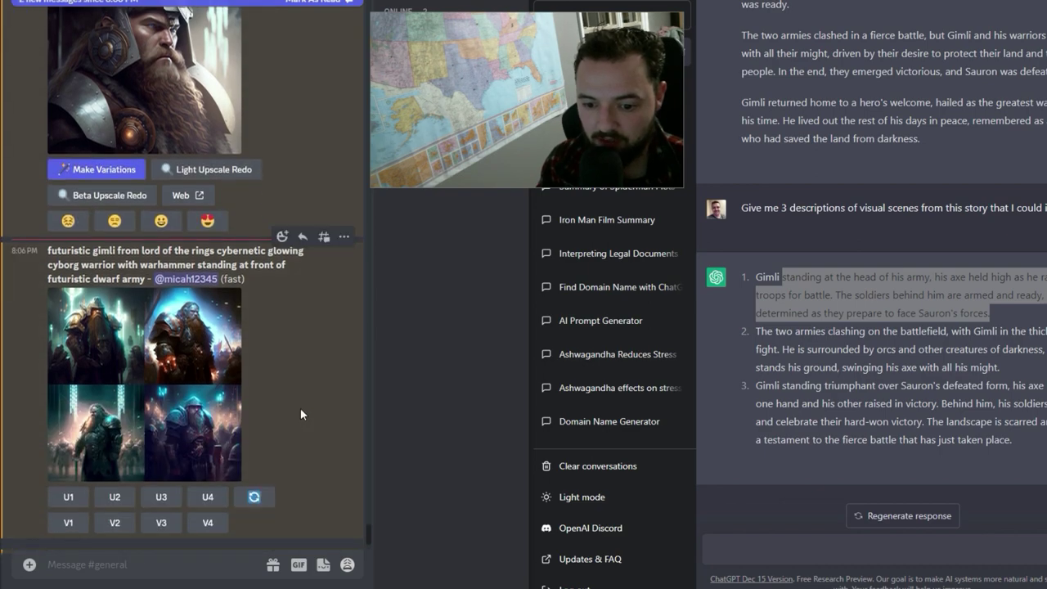
pyautogui.click(163, 364)
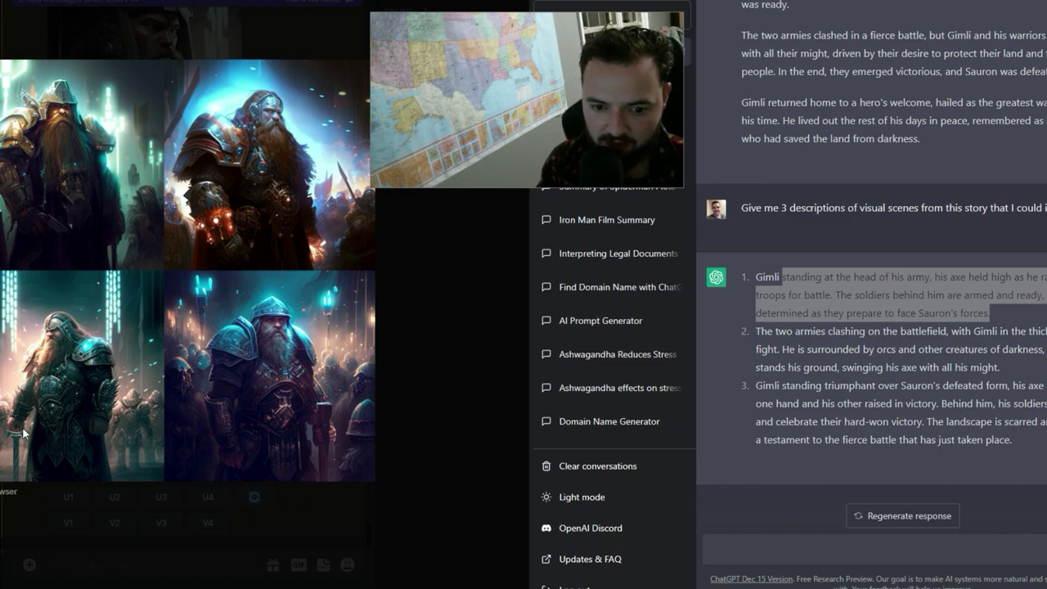
pyautogui.click(417, 380)
pyautogui.click(255, 499)
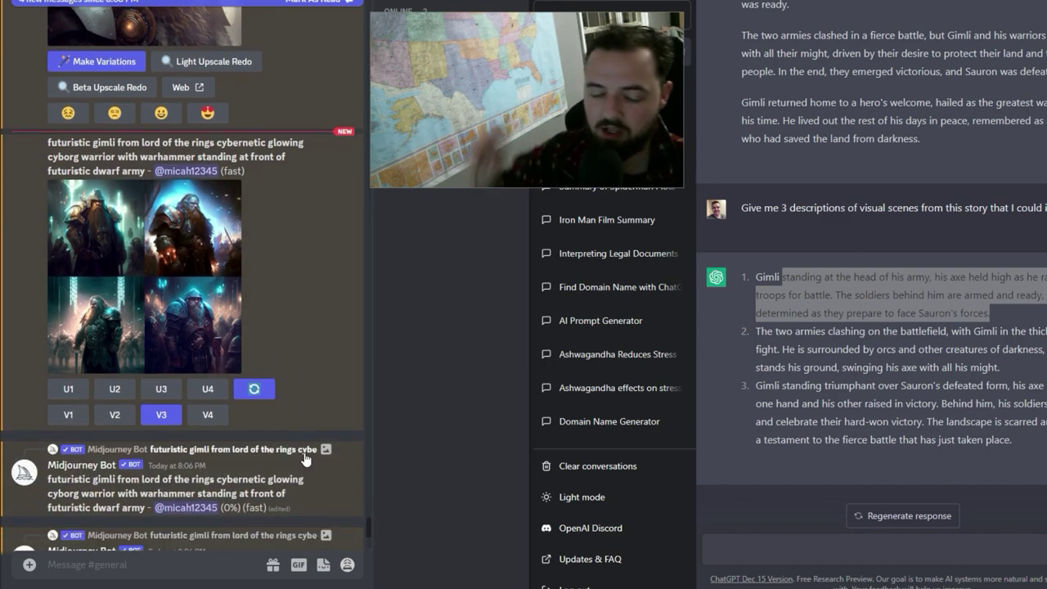
# Enlarge the cybernetic Gimli variations grid twice to review it
pyautogui.scroll(-5, 311, 417)
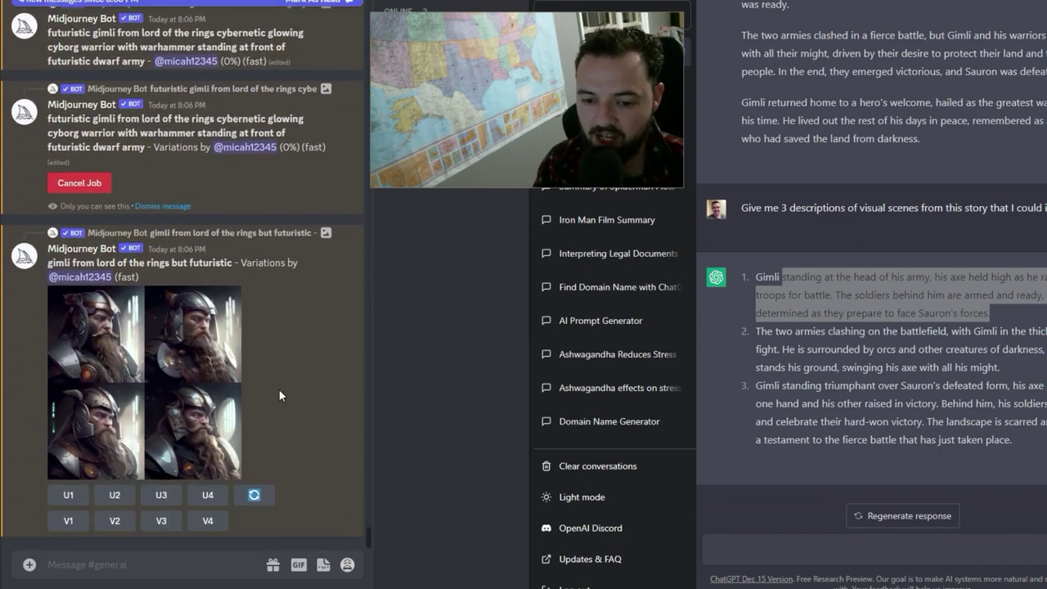
pyautogui.click(211, 393)
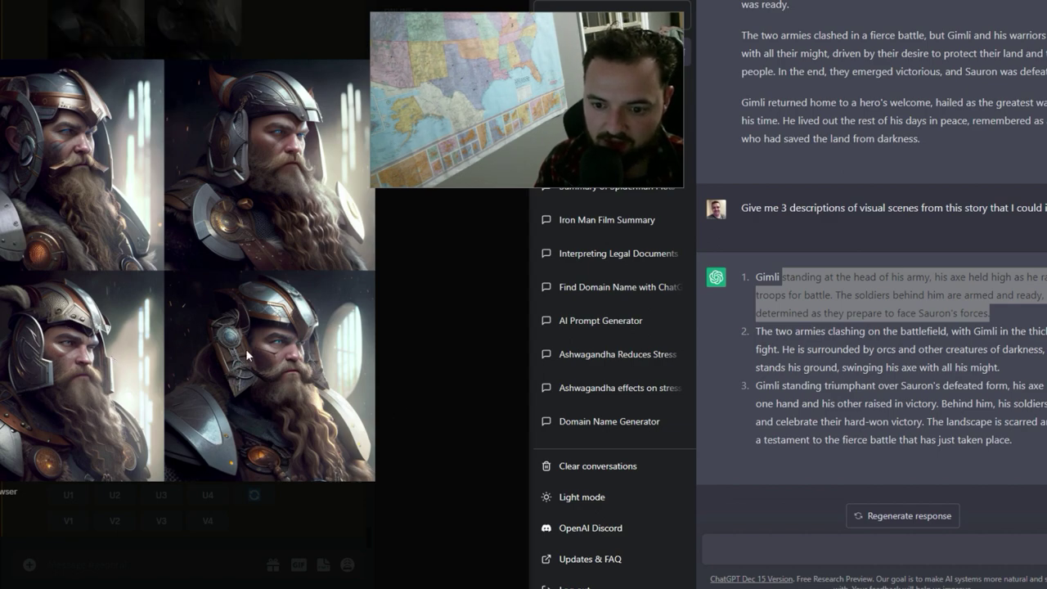
pyautogui.click(451, 390)
pyautogui.scroll(3, 168, 335)
pyautogui.scroll(-3, 155, 376)
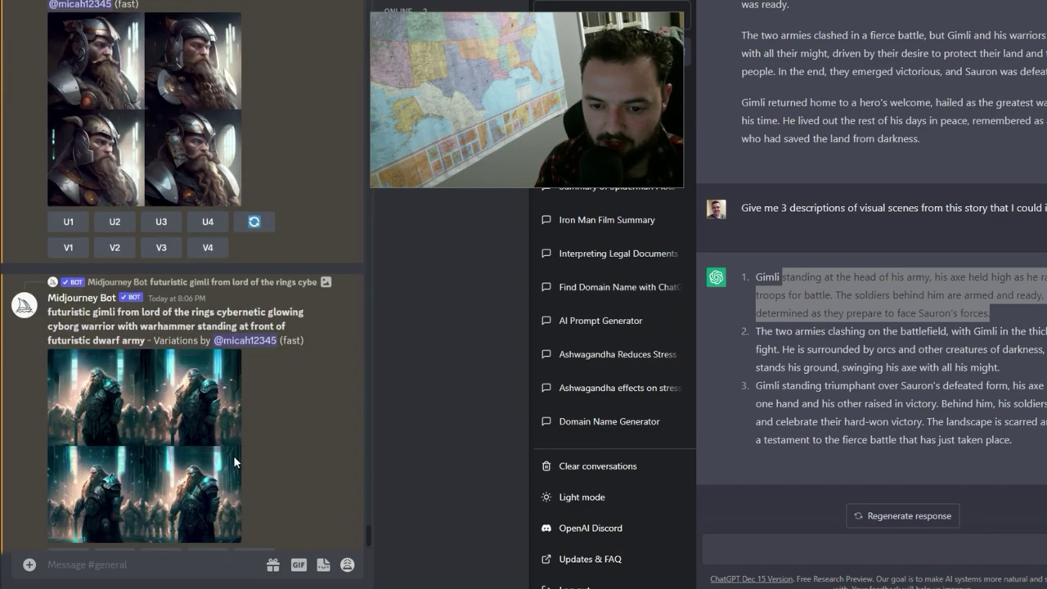
pyautogui.click(150, 393)
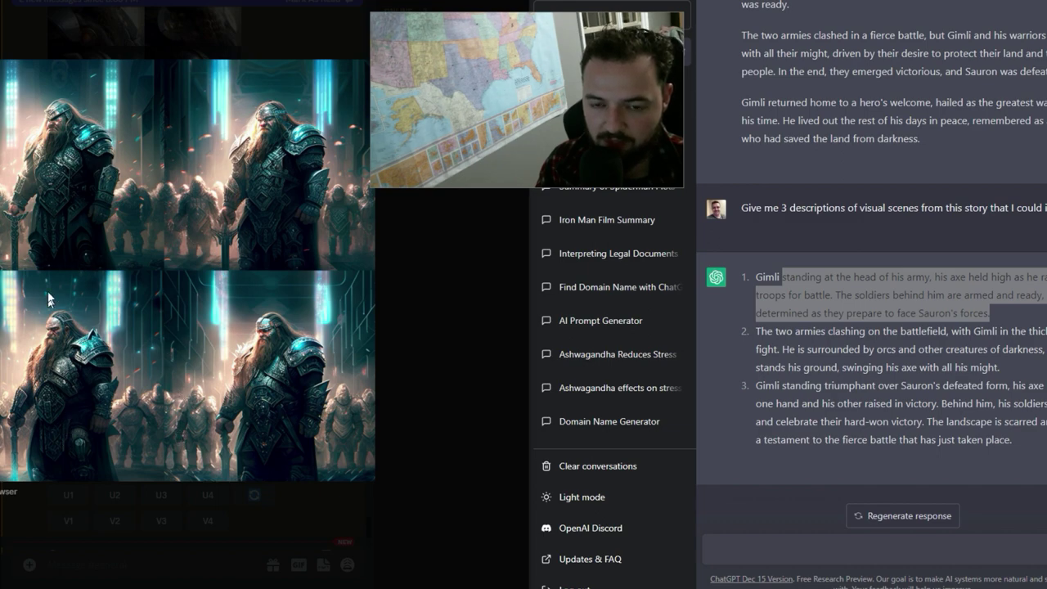
pyautogui.click(424, 391)
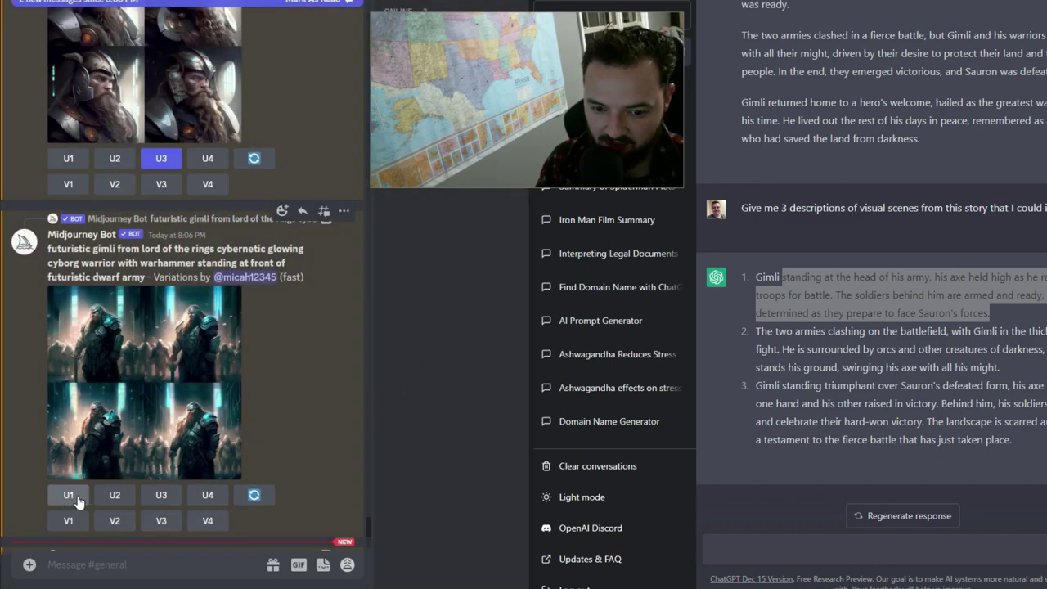
# Upscale images 2 and 3 of the variations grid, then recheck the grid enlarged
pyautogui.click(106, 499)
pyautogui.click(162, 496)
pyautogui.click(98, 402)
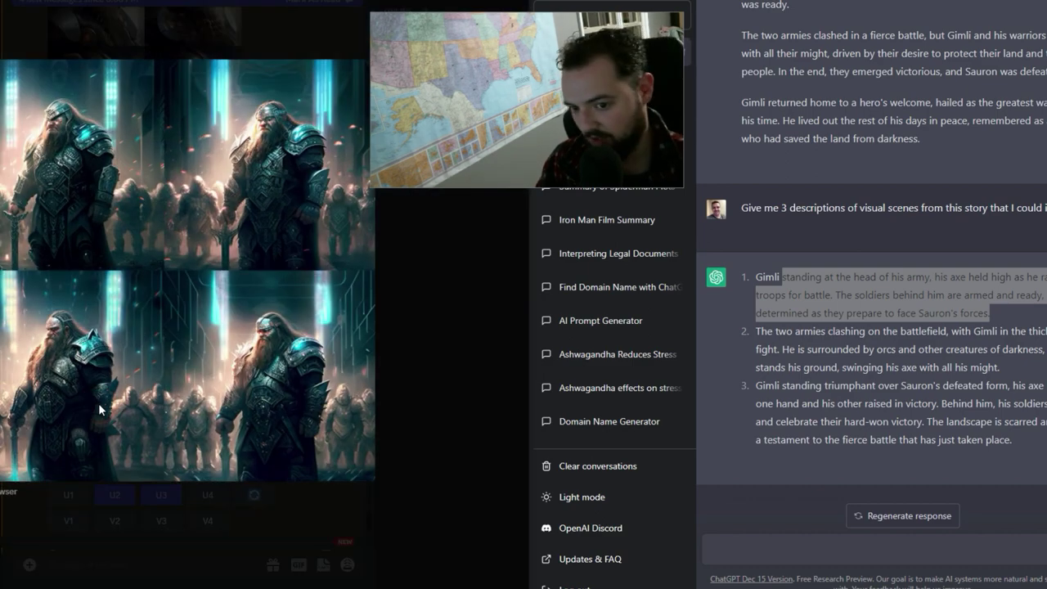
pyautogui.click(470, 405)
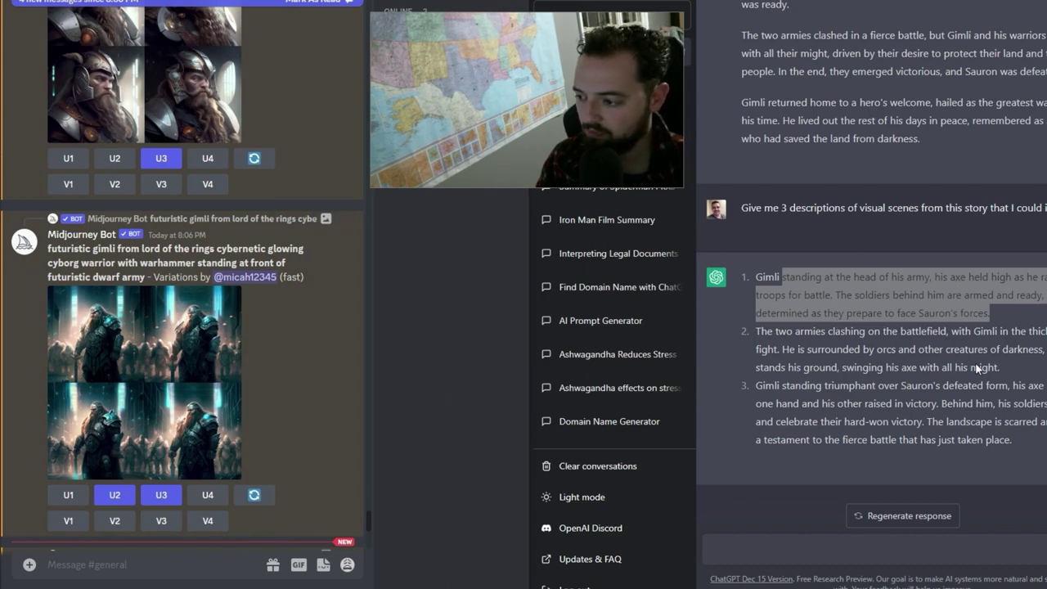
pyautogui.click(887, 362)
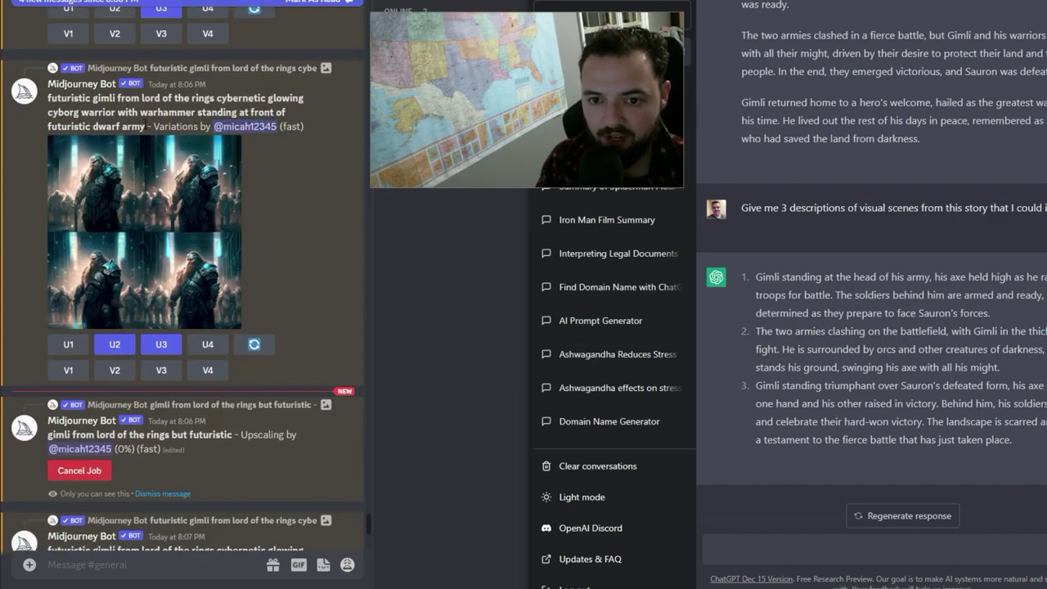
# Resubmit the cybernetic Gimli prompt via /imagine, ending with 'fighting ravenous orcs on battlefield of mordor'
pyautogui.moveTo(145, 126); pyautogui.dragTo(50, 98)
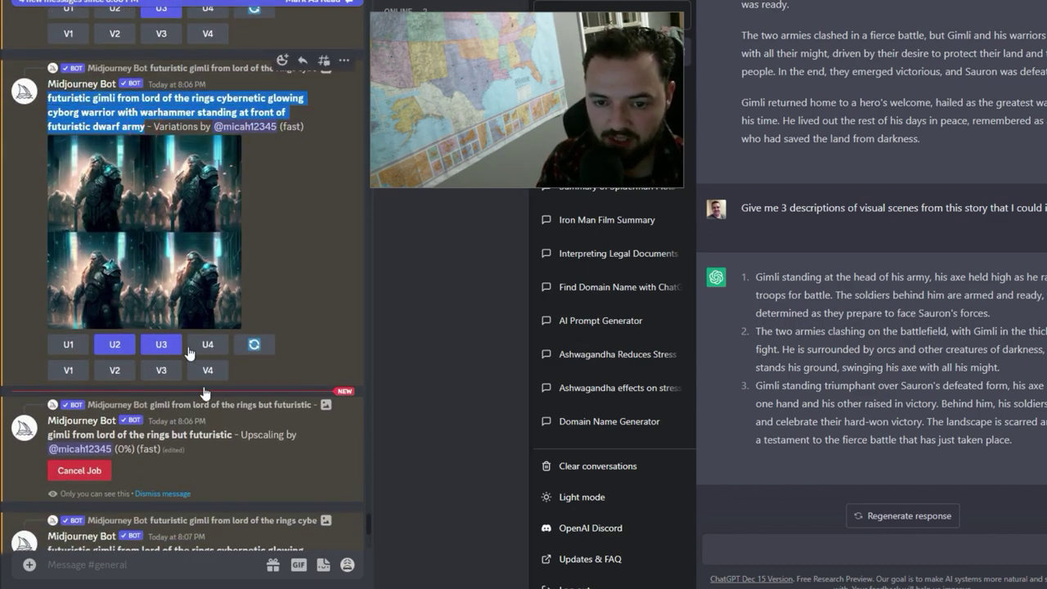
pyautogui.click(186, 571)
pyautogui.write('/')
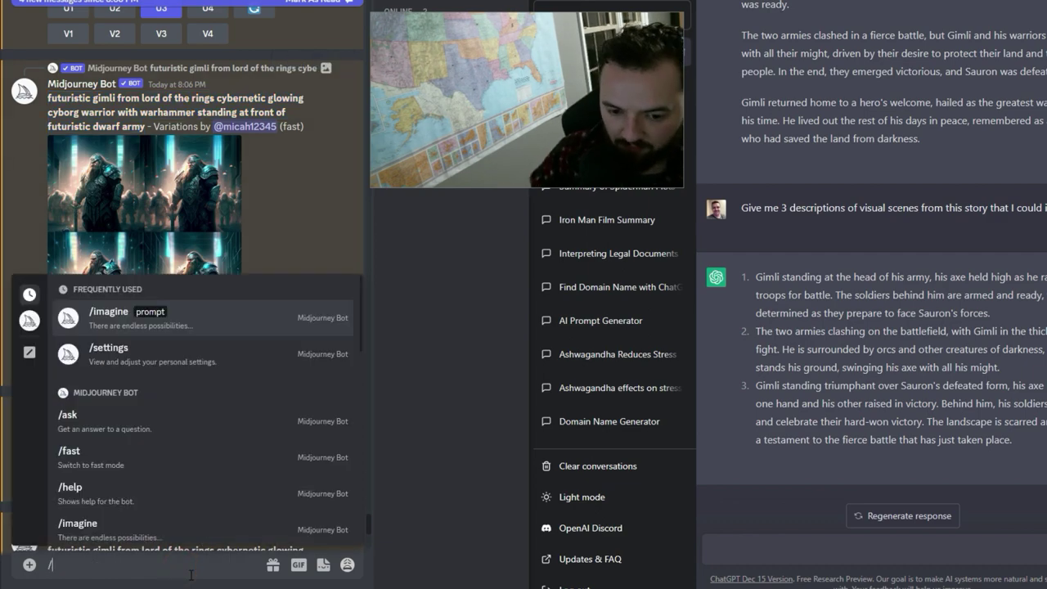
pyautogui.press('Return')
pyautogui.write('futuristic gimli from lord of the rings cybernetic glowing cyborg warrior with warhammer standing at front of futuristic dwarf army')
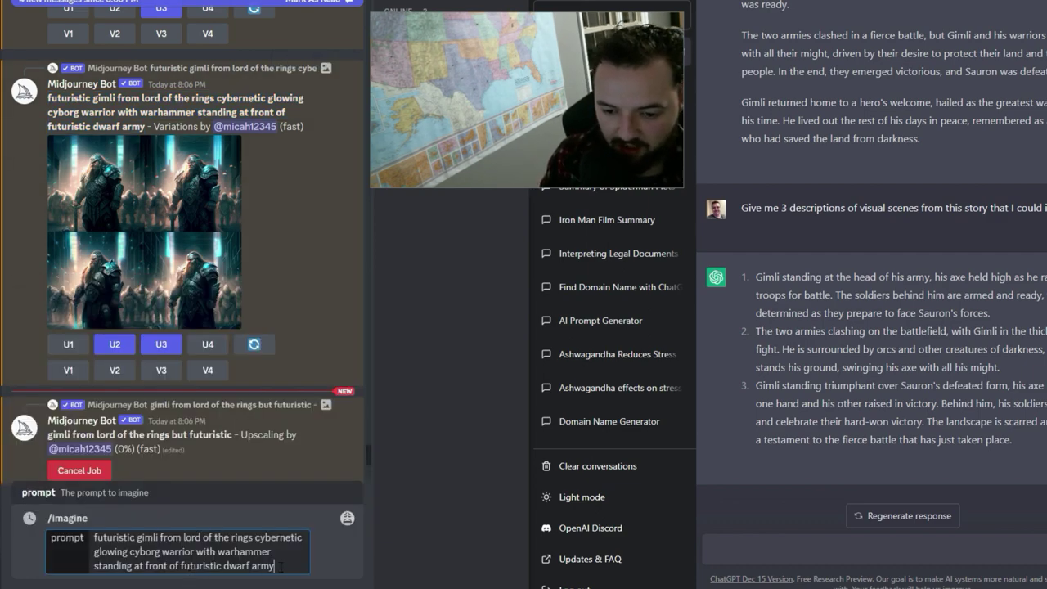
pyautogui.moveTo(281, 566); pyautogui.dragTo(95, 573)
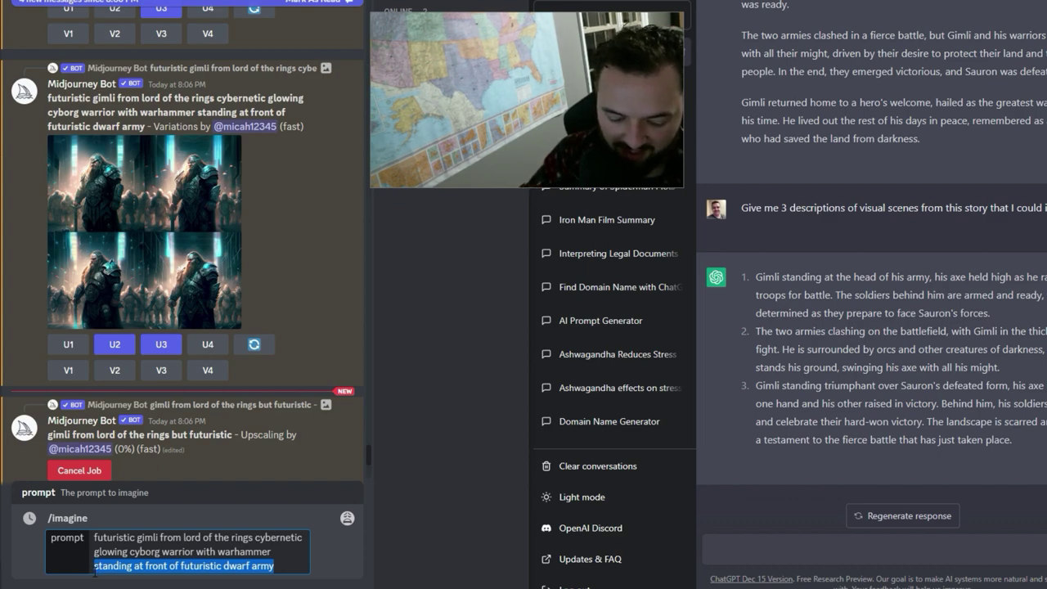
pyautogui.write('fightin')
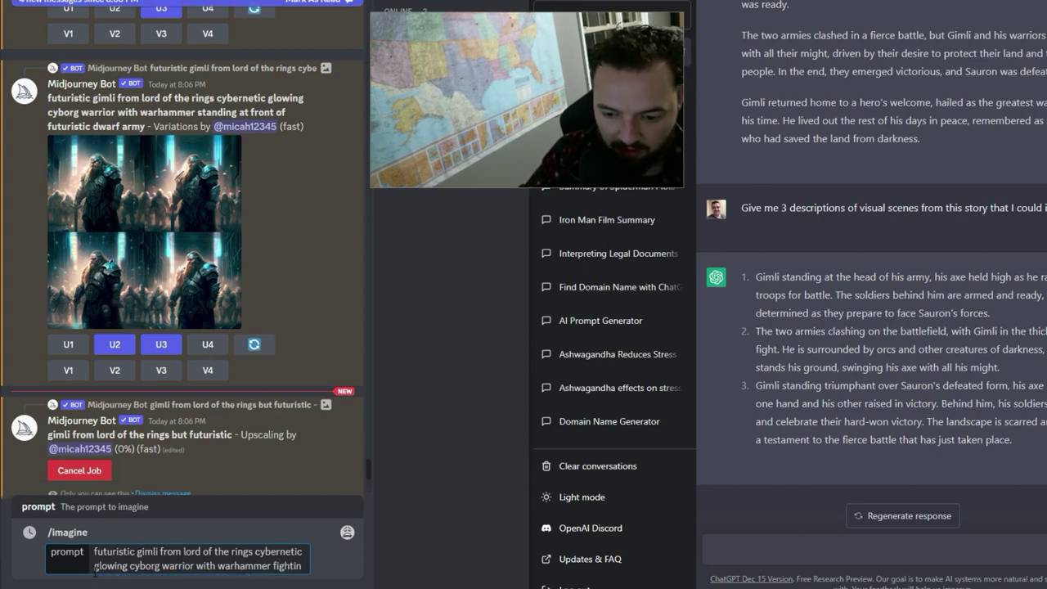
pyautogui.write('g ravenous orcs')
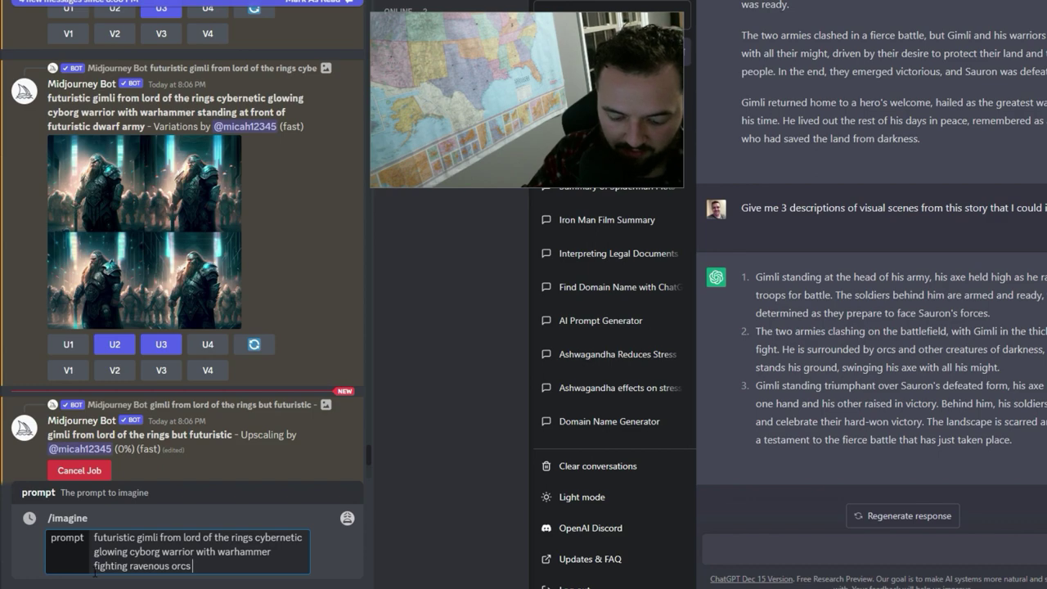
pyautogui.write('on battlefield of mordor')
pyautogui.press('Return')
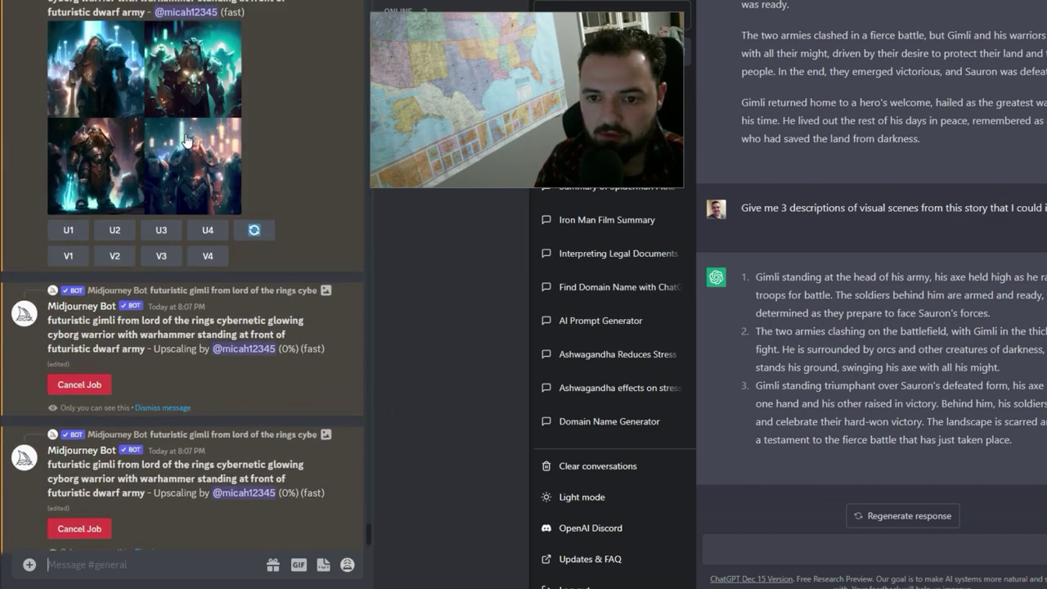
# Preview the new dwarf-army grid, upscale images 2 and 3, and select its prompt
pyautogui.click(187, 149)
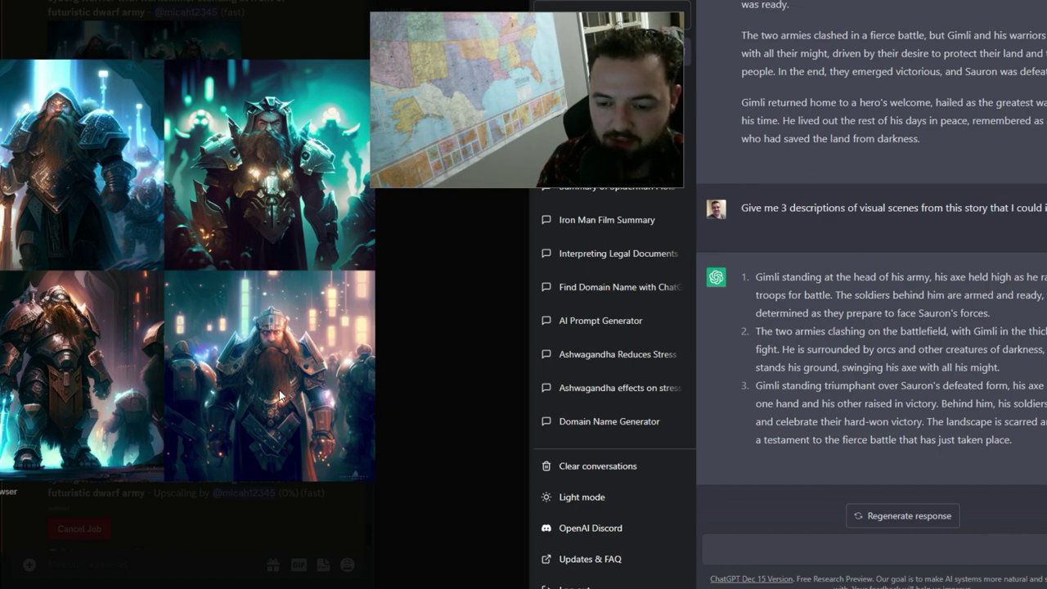
pyautogui.click(420, 345)
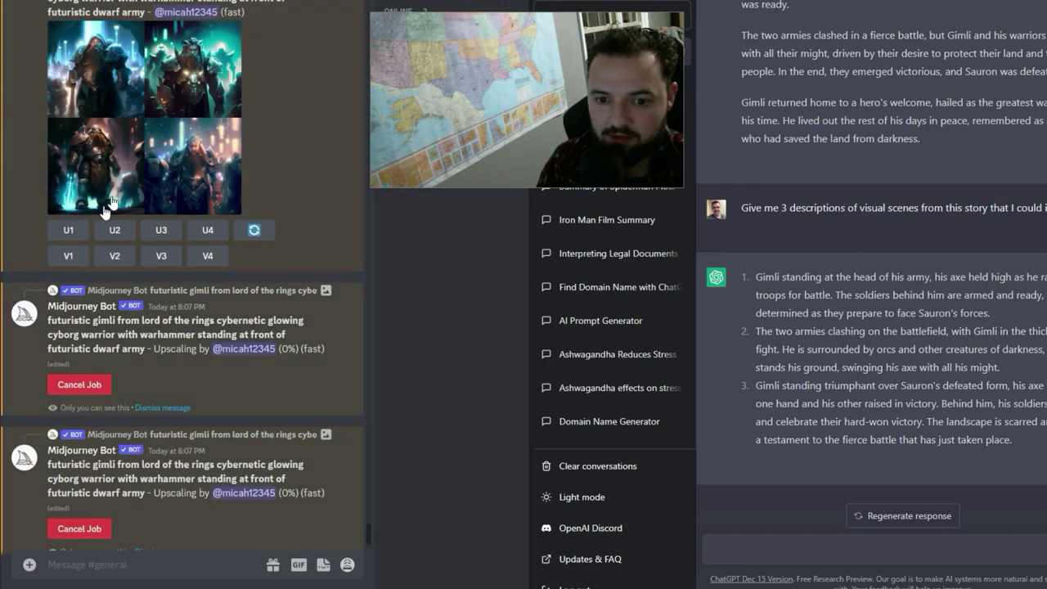
pyautogui.click(162, 231)
pyautogui.click(122, 231)
pyautogui.tripleClick(96, 110)
pyautogui.hotkey('ctrl', 'c')
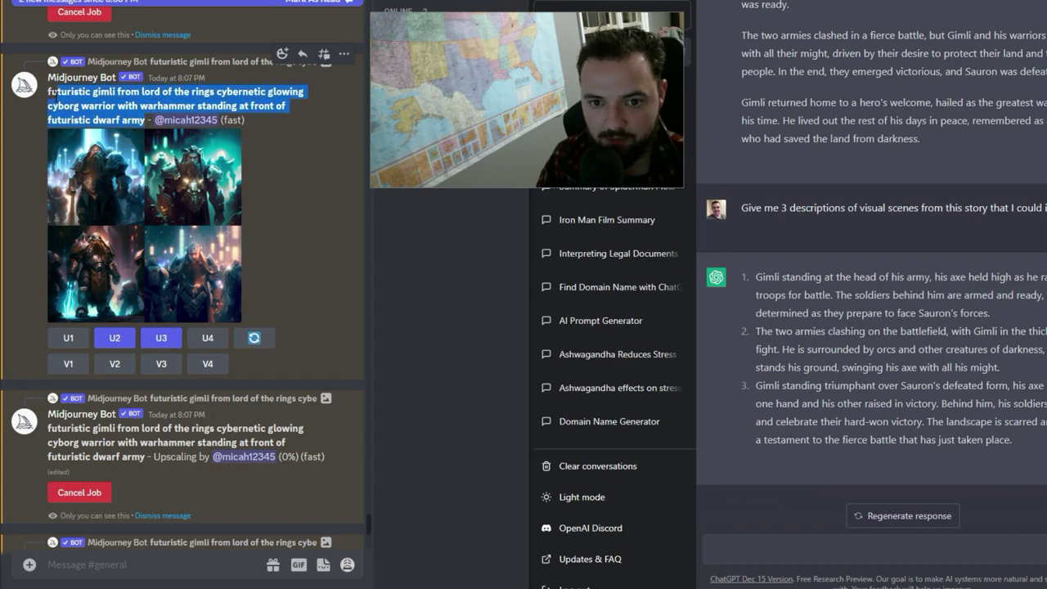
# Submit the copied Gimli prompt via /imagine with 'warhammer' replaced by 'sword'
pyautogui.click(200, 567)
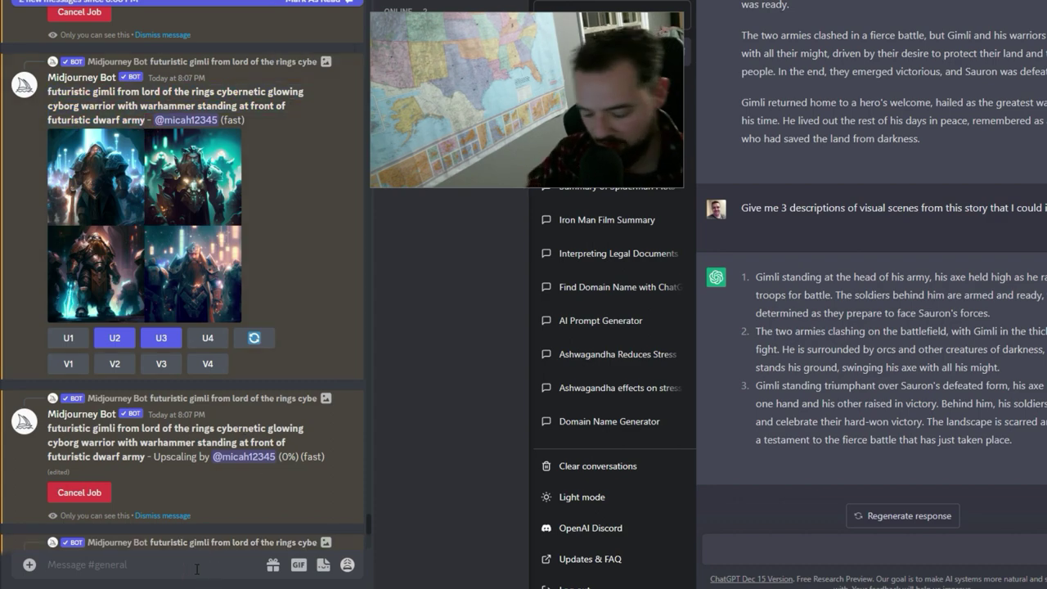
pyautogui.write('/')
pyautogui.hotkey('ctrl', 'v')
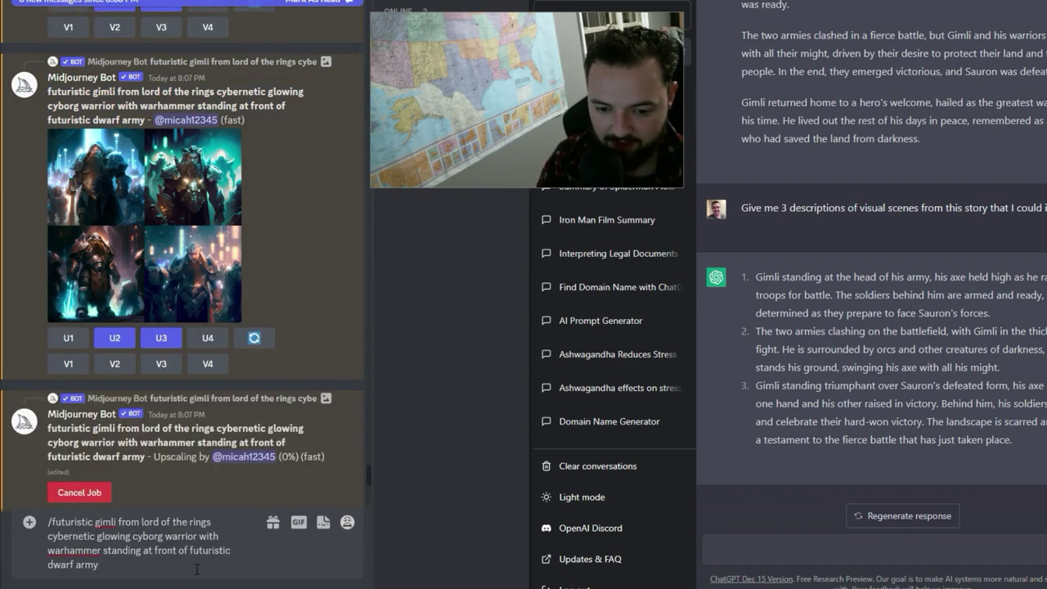
pyautogui.hotkey('ctrl', 'z')
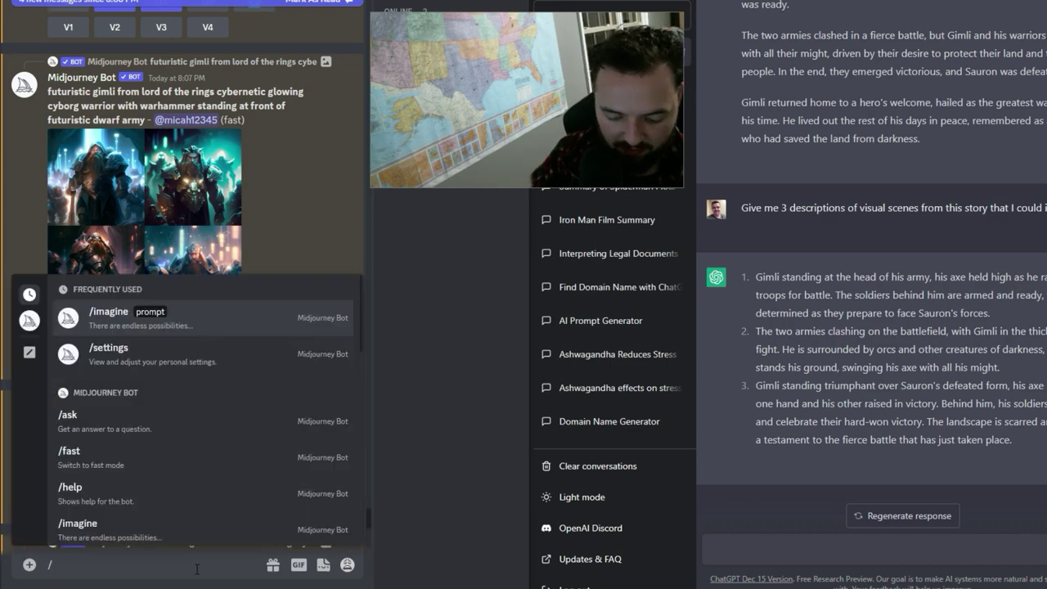
pyautogui.press('Tab')
pyautogui.hotkey('ctrl', 'v')
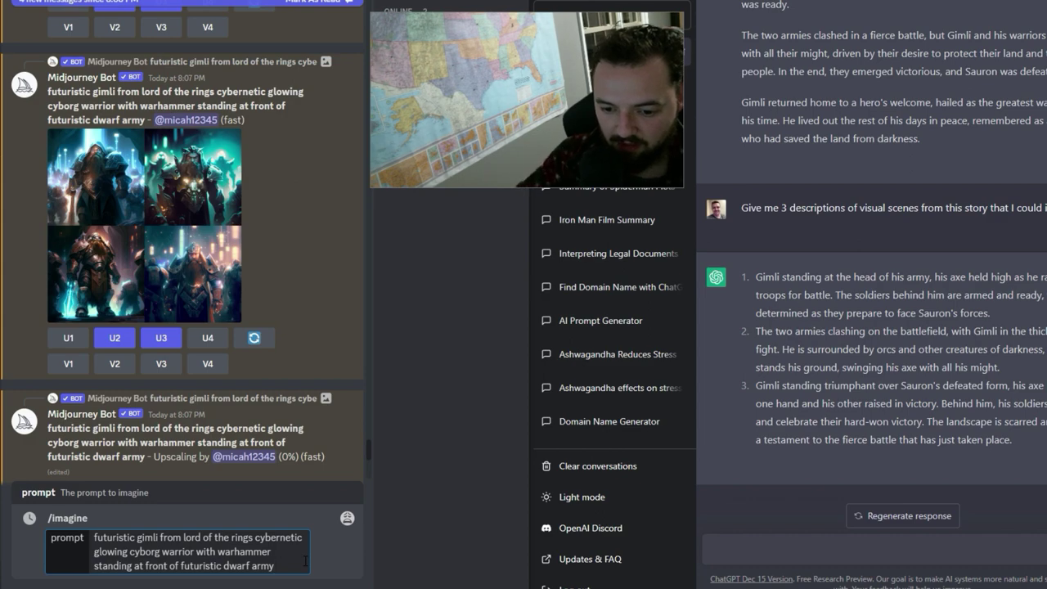
pyautogui.doubleClick(250, 551)
pyautogui.write('sword')
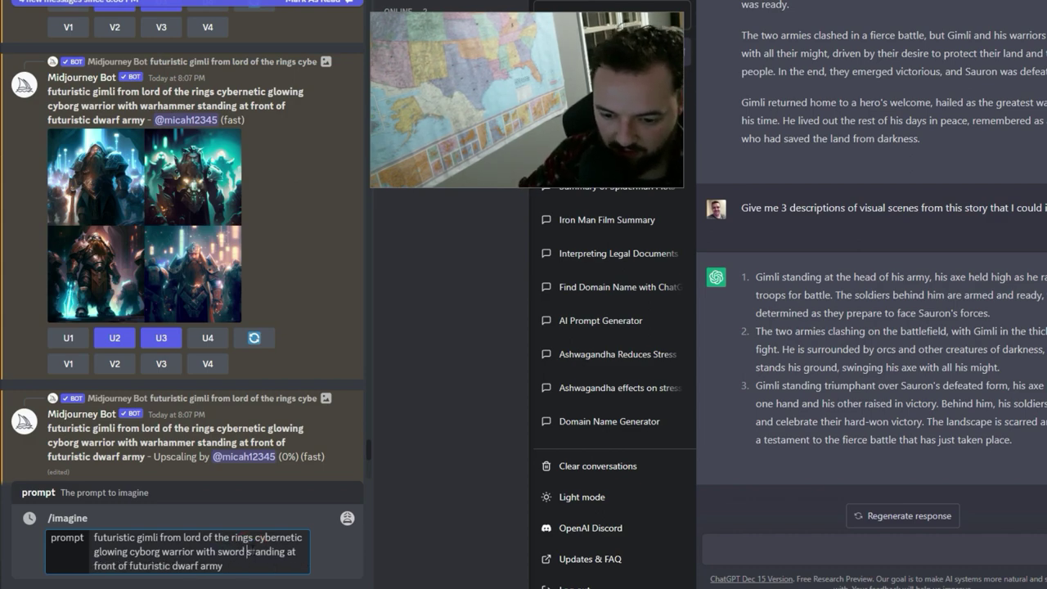
pyautogui.press('Return')
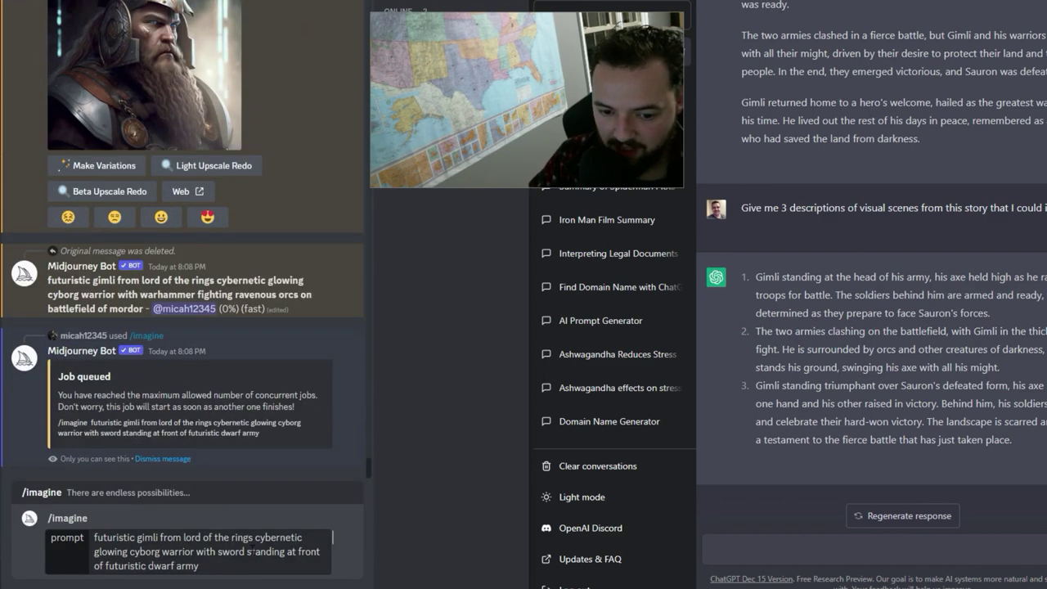
# Submit further versions of the prompt with 'axe' and then 'warhammer' as the weapon
pyautogui.doubleClick(219, 552)
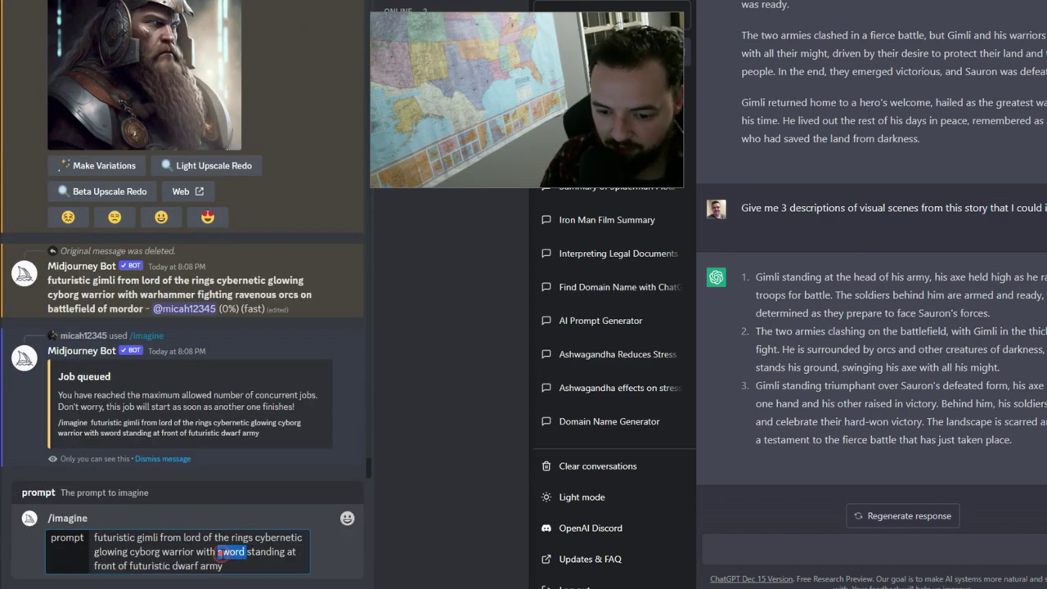
pyautogui.write('axe')
pyautogui.press('Return')
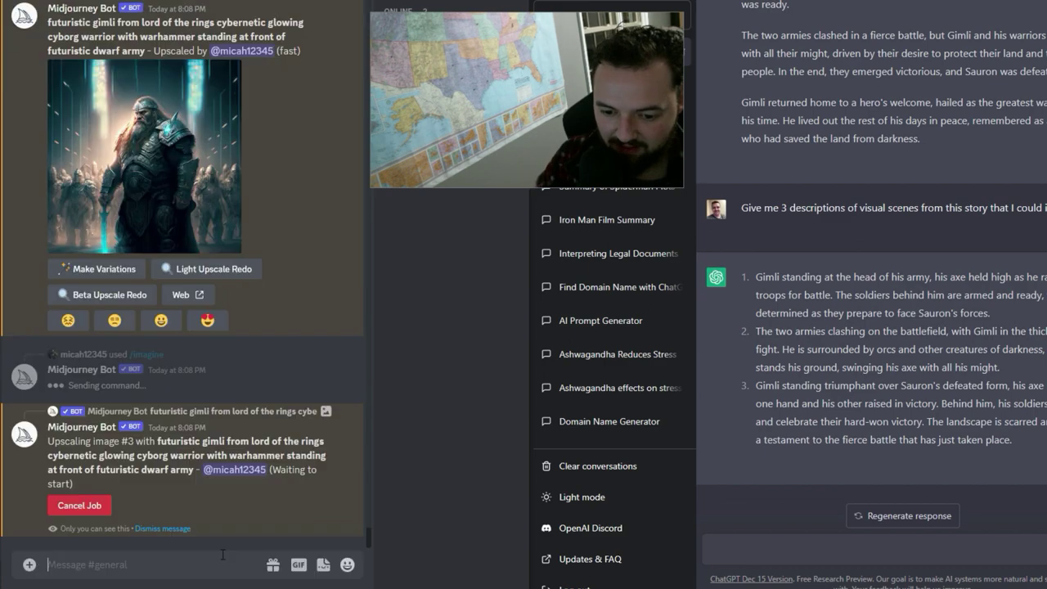
pyautogui.hotkey('ctrl', 'z')
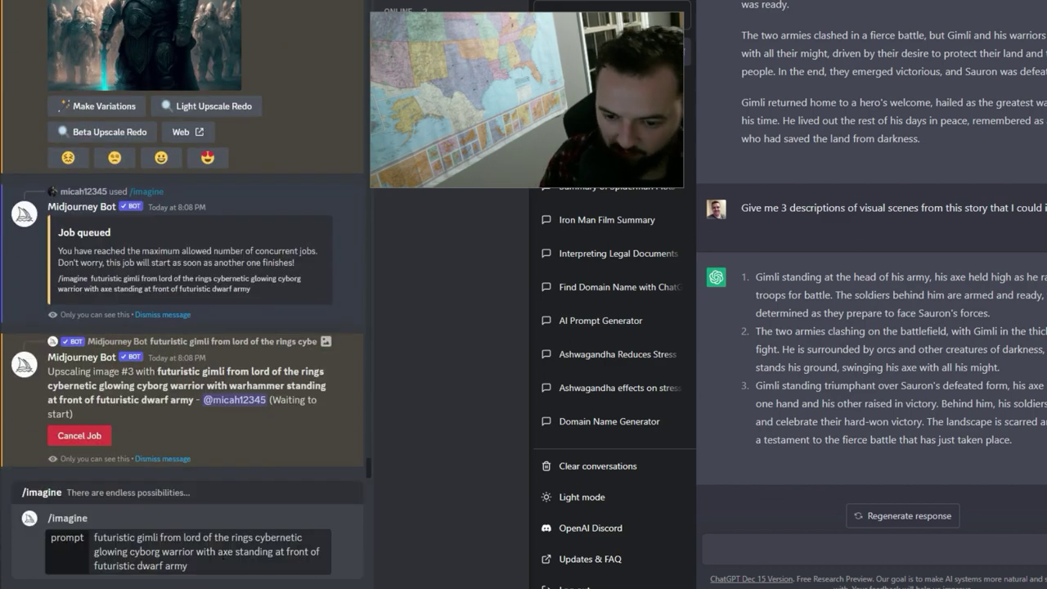
pyautogui.doubleClick(219, 553)
pyautogui.write('warhammer')
pyautogui.press('Return')
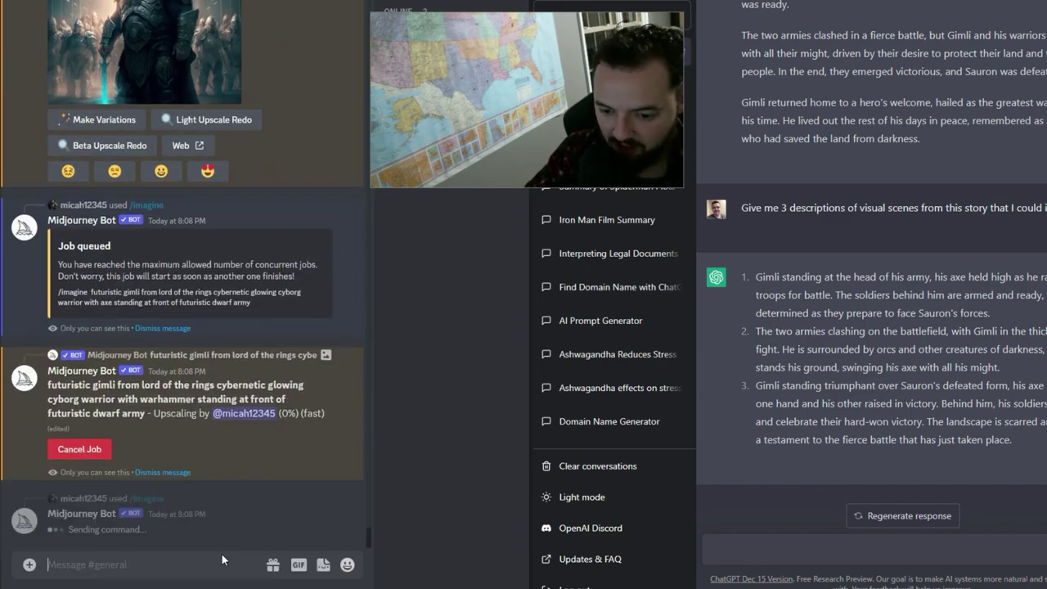
# Submit versions with 'glowing battleaxe' and then 'huge battleaxe' as the weapon
pyautogui.hotkey('ctrl', 'z')
pyautogui.doubleClick(226, 553)
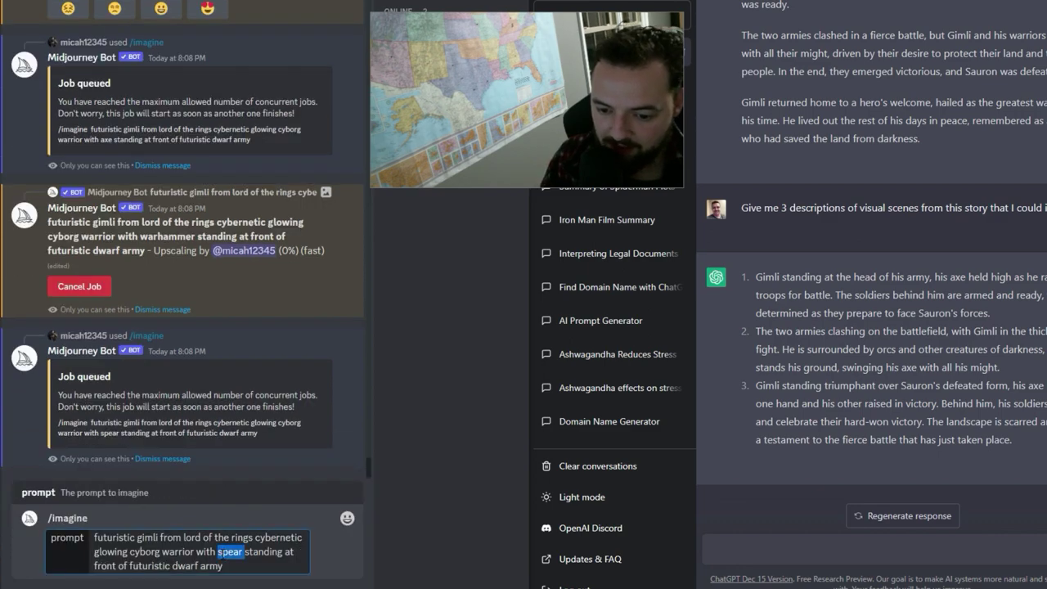
pyautogui.write('glowing battleaxe')
pyautogui.press('Return')
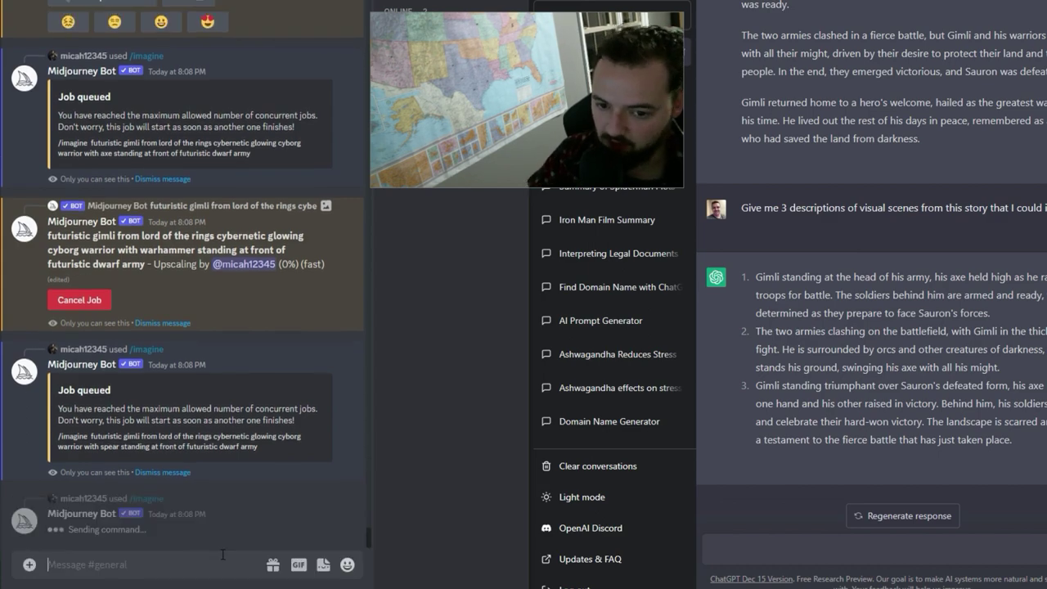
pyautogui.press('Up')
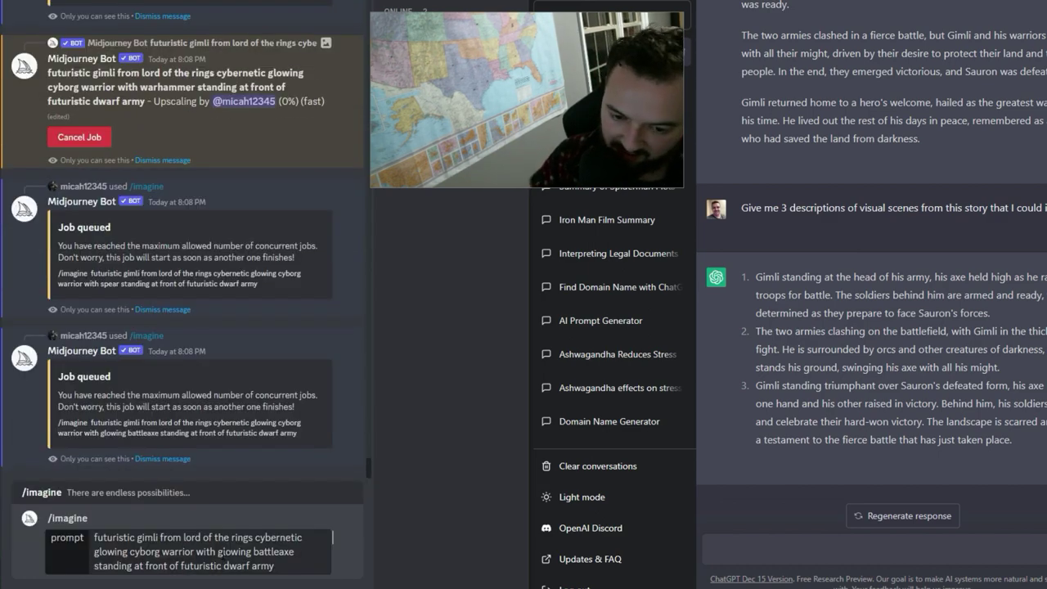
pyautogui.doubleClick(275, 552)
pyautogui.doubleClick(236, 552)
pyautogui.write('huge')
pyautogui.press('Return')
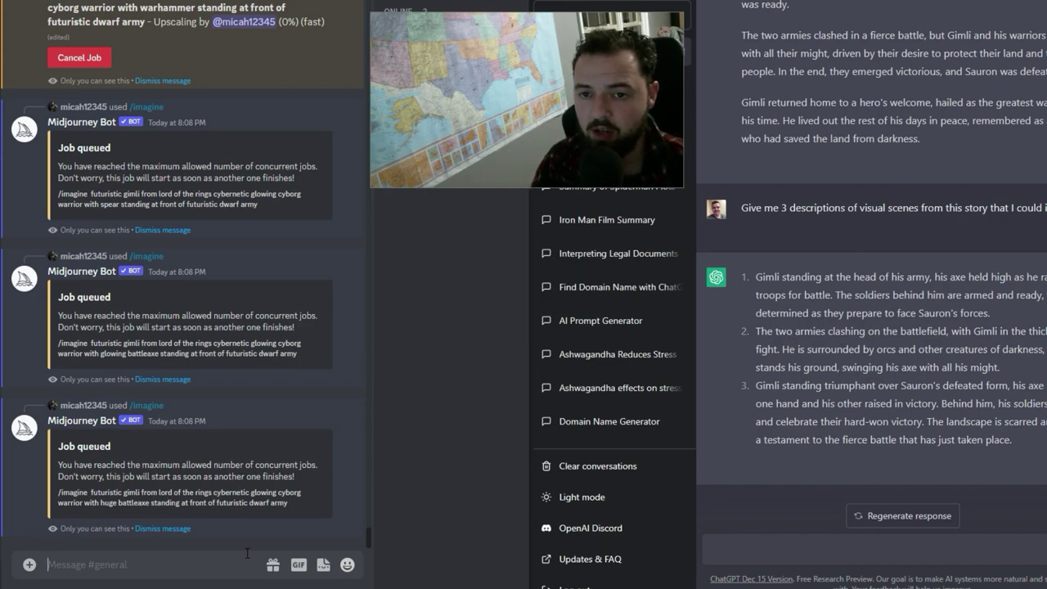
# Redo the light upscale of the warhammer Gimli, previewing the upscale before and after
pyautogui.scroll(8, 131, 404)
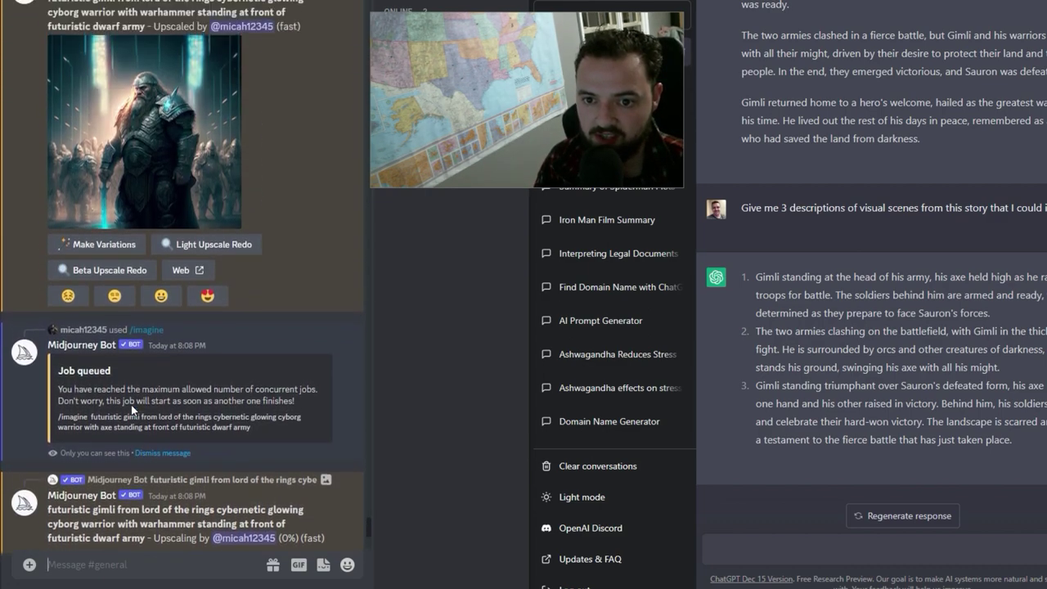
pyautogui.click(115, 241)
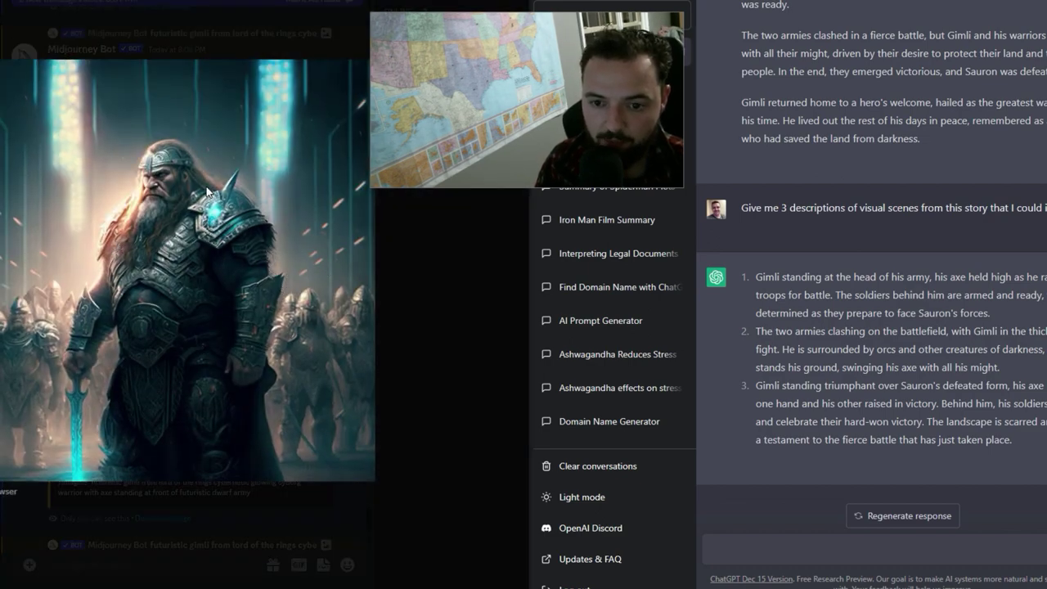
pyautogui.click(400, 305)
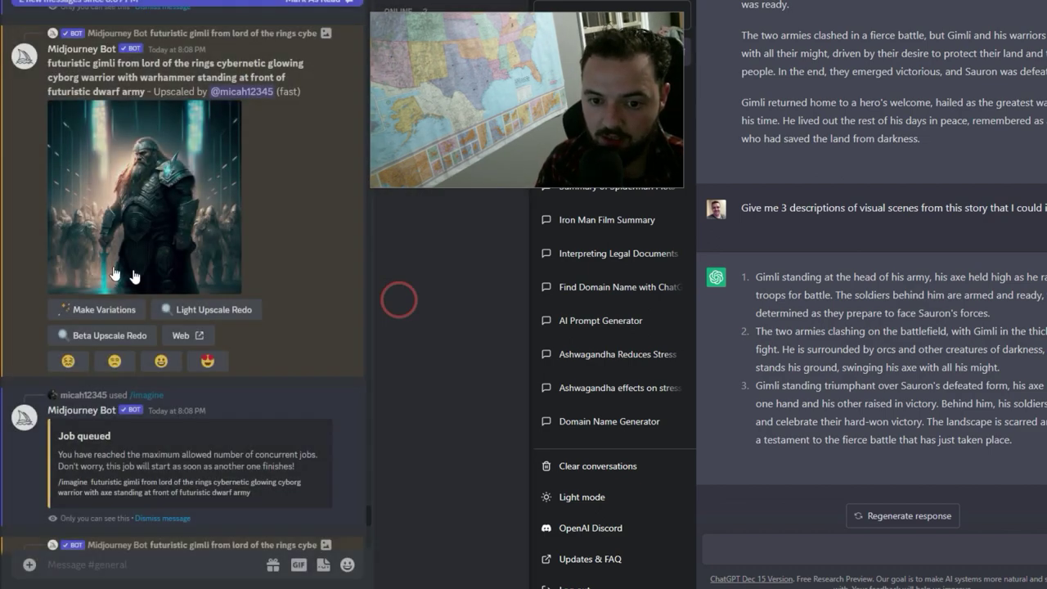
pyautogui.click(196, 247)
pyautogui.click(444, 358)
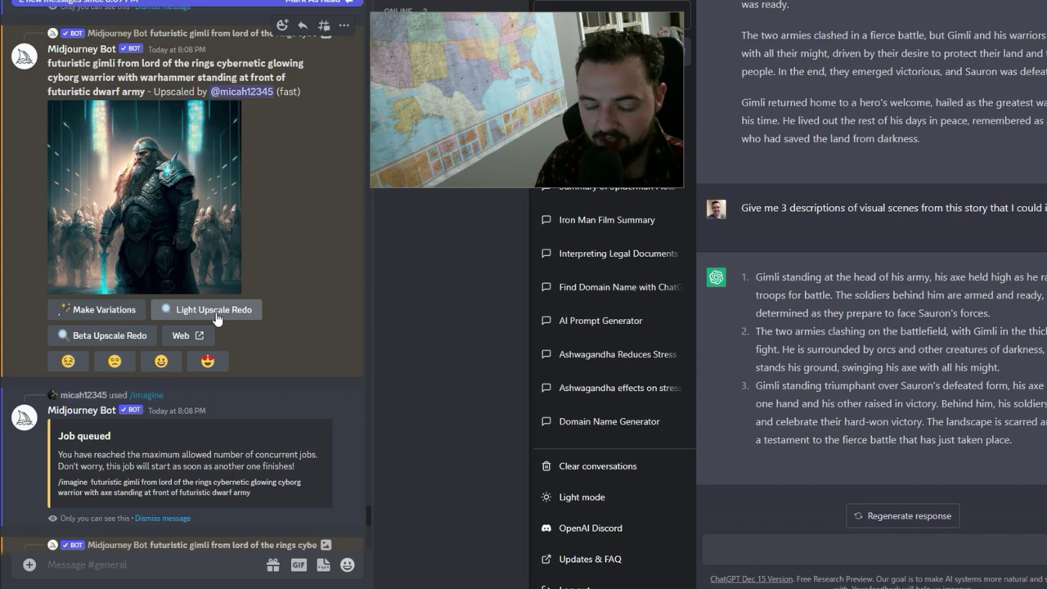
pyautogui.click(139, 255)
pyautogui.click(391, 299)
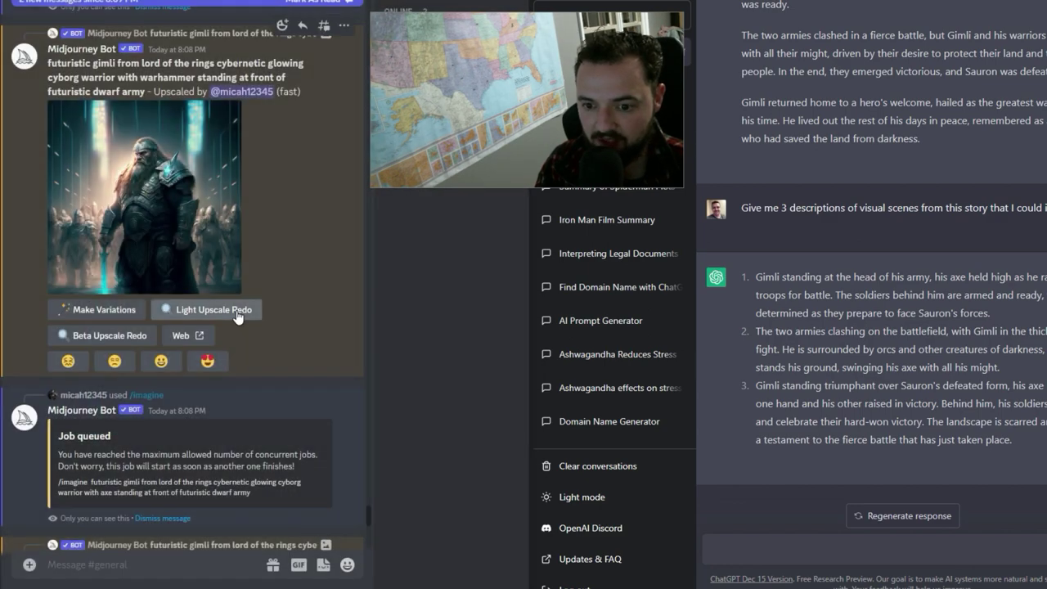
pyautogui.click(237, 316)
pyautogui.click(174, 192)
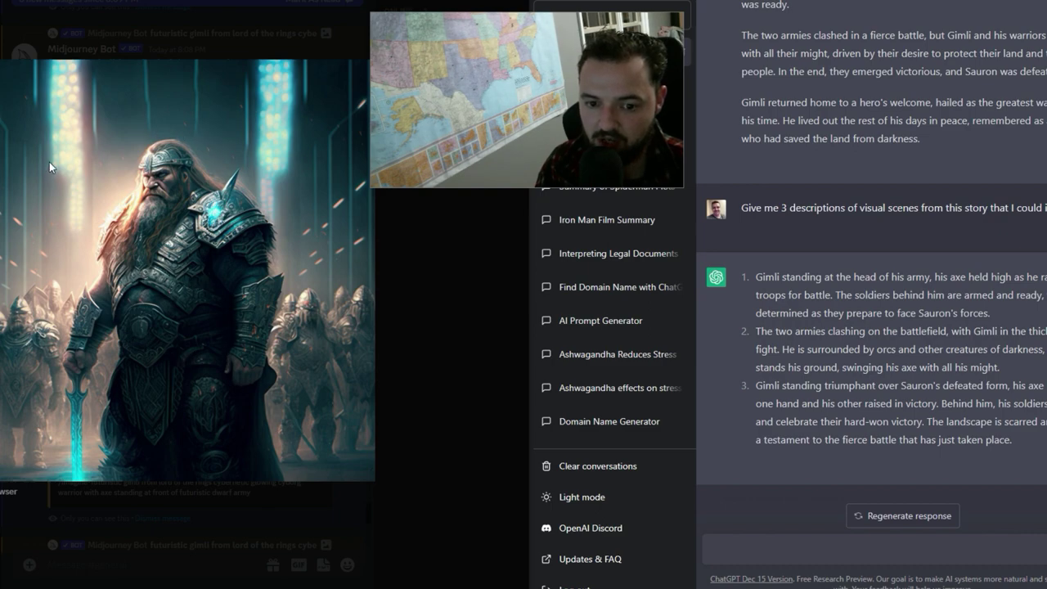
pyautogui.click(431, 266)
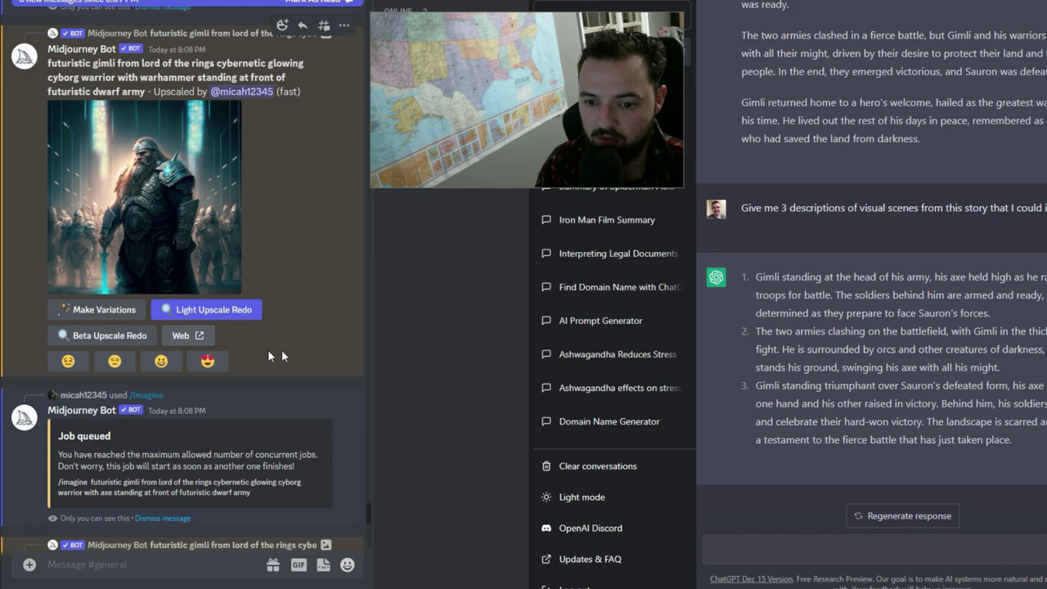
# Preview the helmeted Gimli and futuristic warhammer Gimli upscales enlarged
pyautogui.scroll(10, 275, 251)
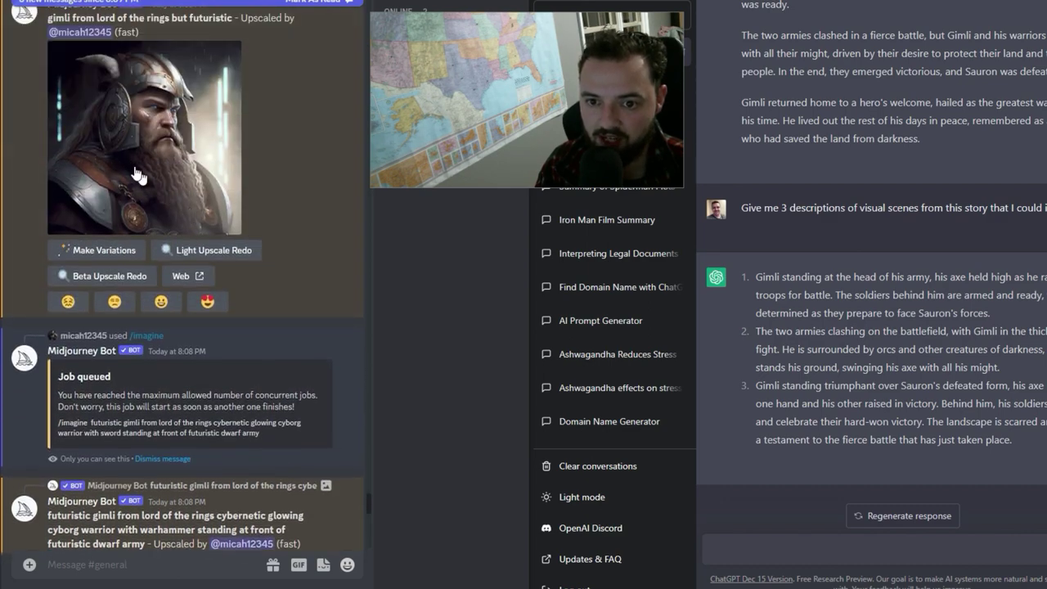
pyautogui.click(145, 155)
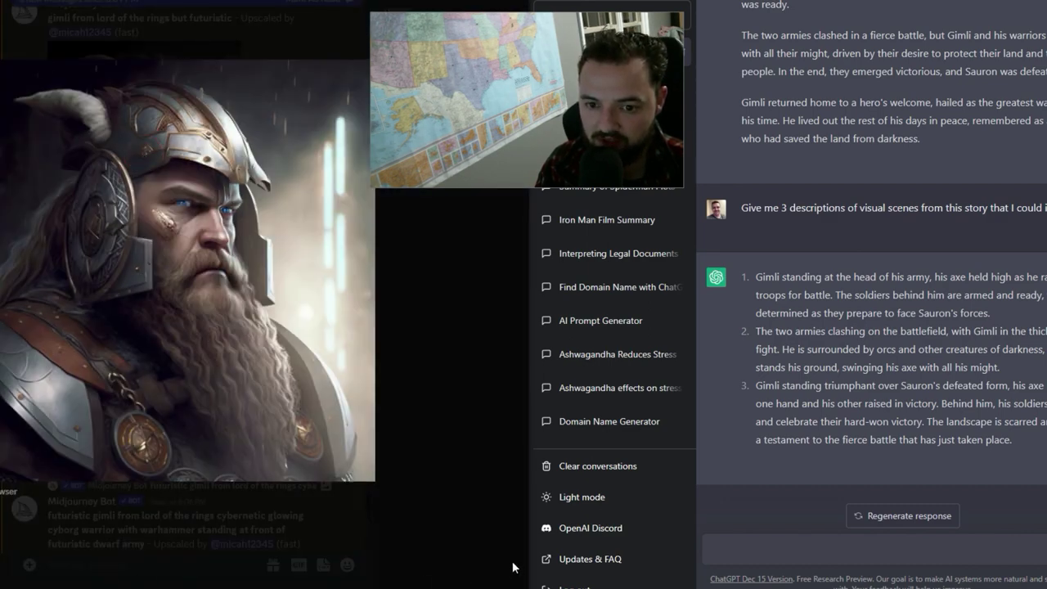
pyautogui.click(397, 384)
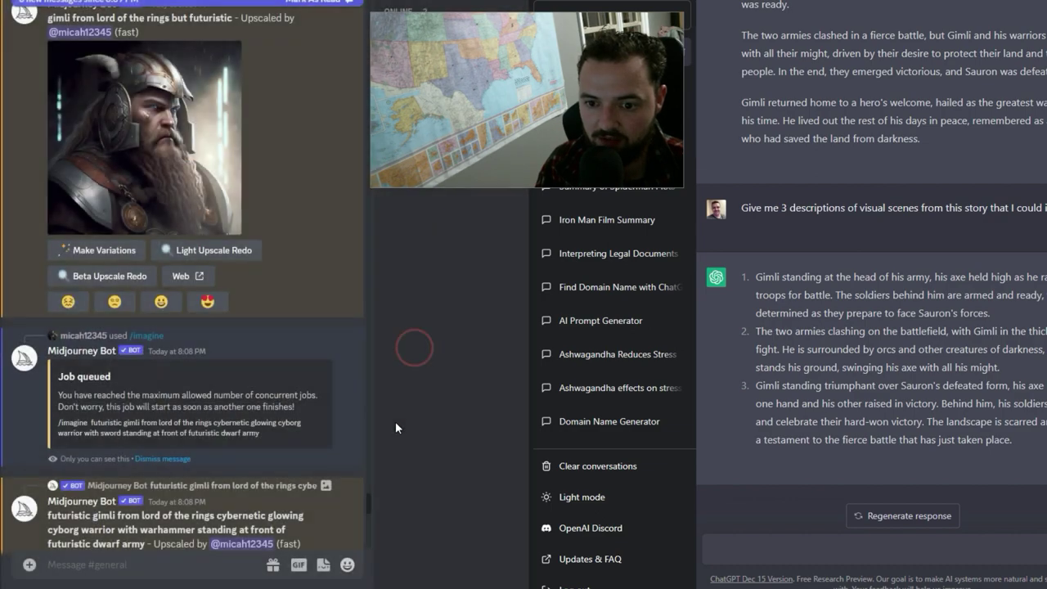
pyautogui.scroll(-5, 299, 390)
pyautogui.click(164, 375)
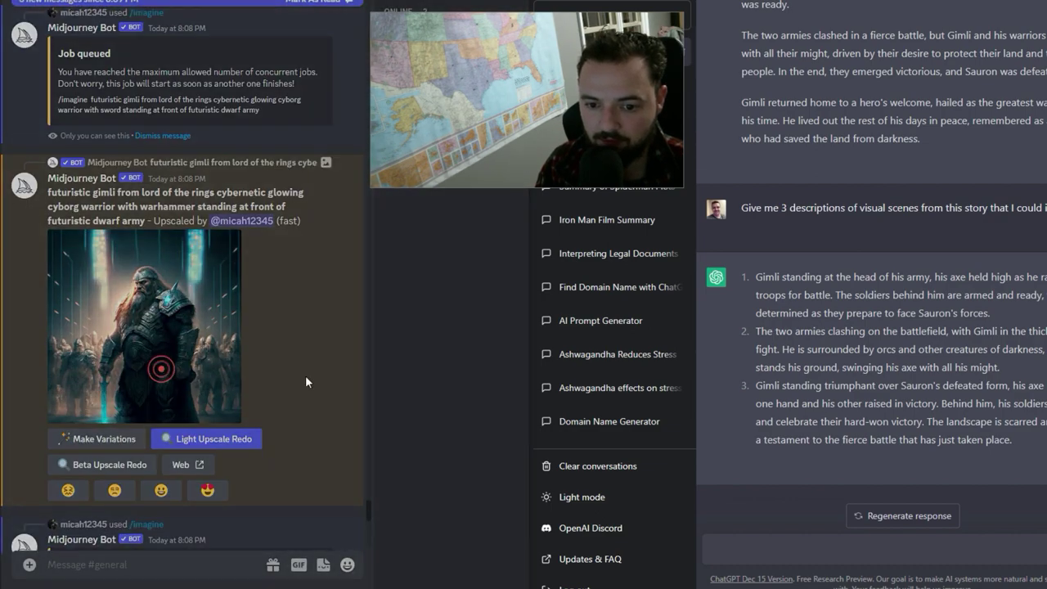
pyautogui.click(397, 378)
# Preview the new orc-battle grid and select its prompt text
pyautogui.scroll(-6, 291, 433)
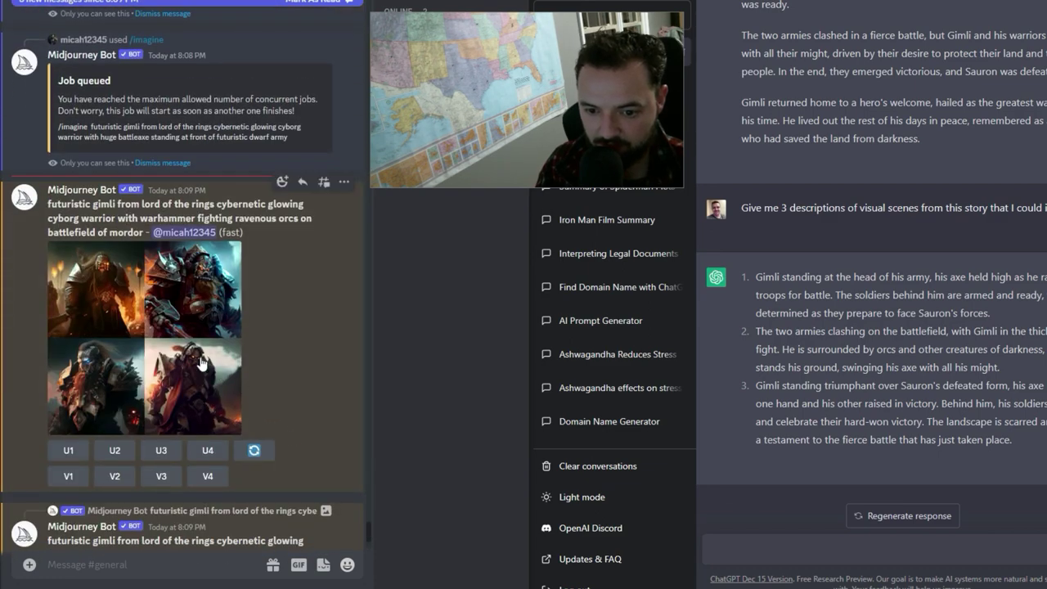
pyautogui.click(200, 357)
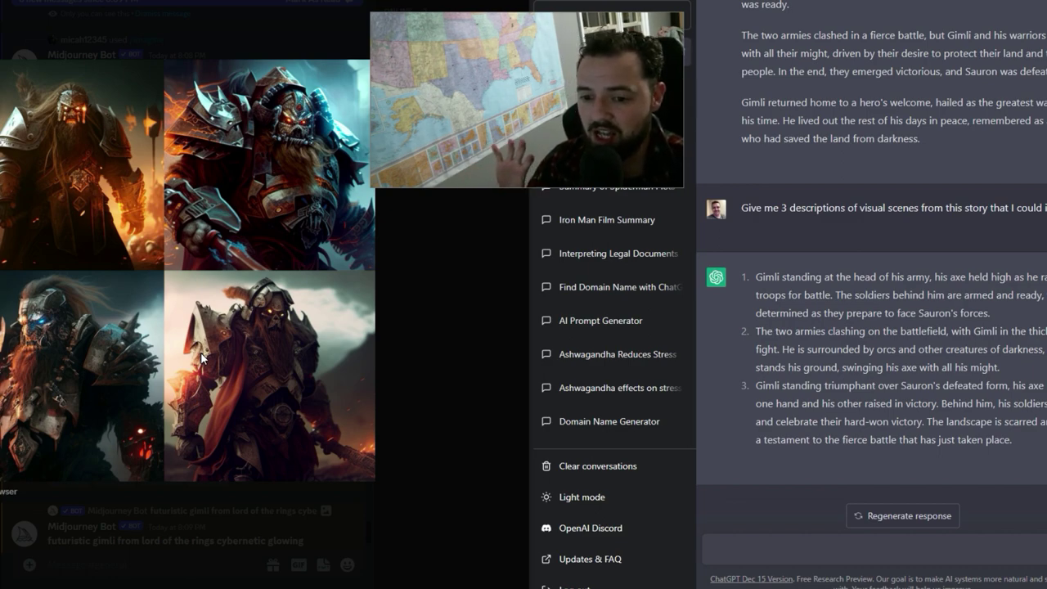
pyautogui.click(408, 335)
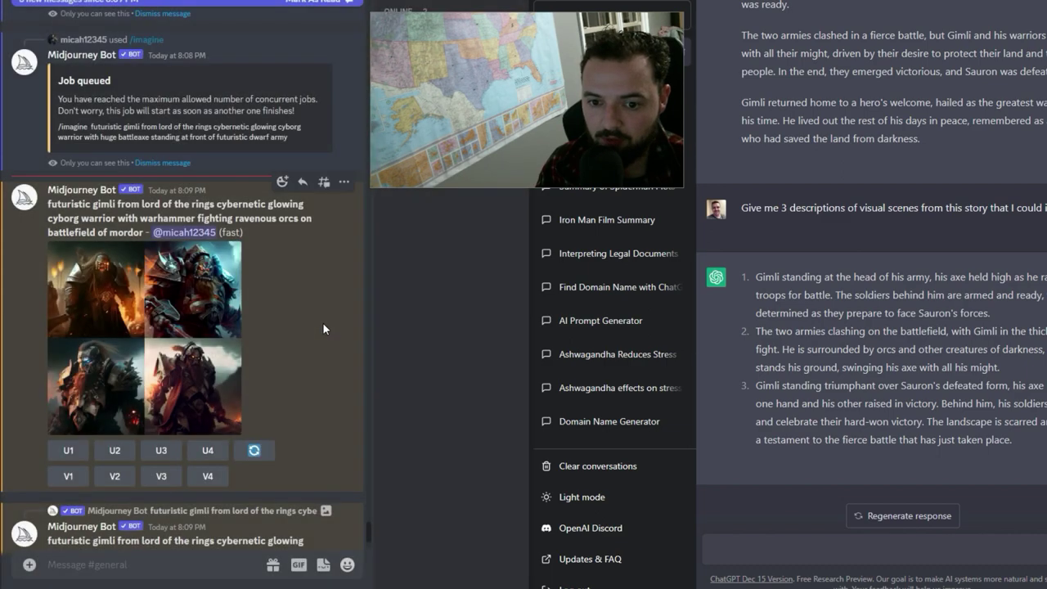
pyautogui.moveTo(144, 232); pyautogui.dragTo(47, 204)
pyautogui.hotkey('ctrl', 'c')
# Submit the pasted orc-battle prompt with 'against a pack of' inserted after 'fighting'
pyautogui.click(155, 562)
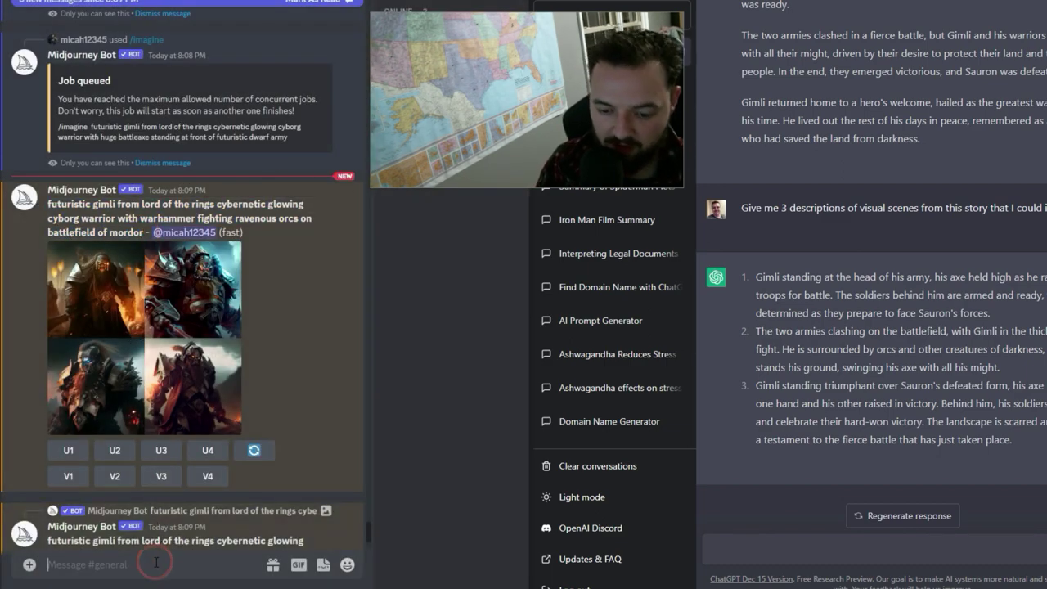
pyautogui.write('/imagine')
pyautogui.press('Tab')
pyautogui.hotkey('ctrl', 'v')
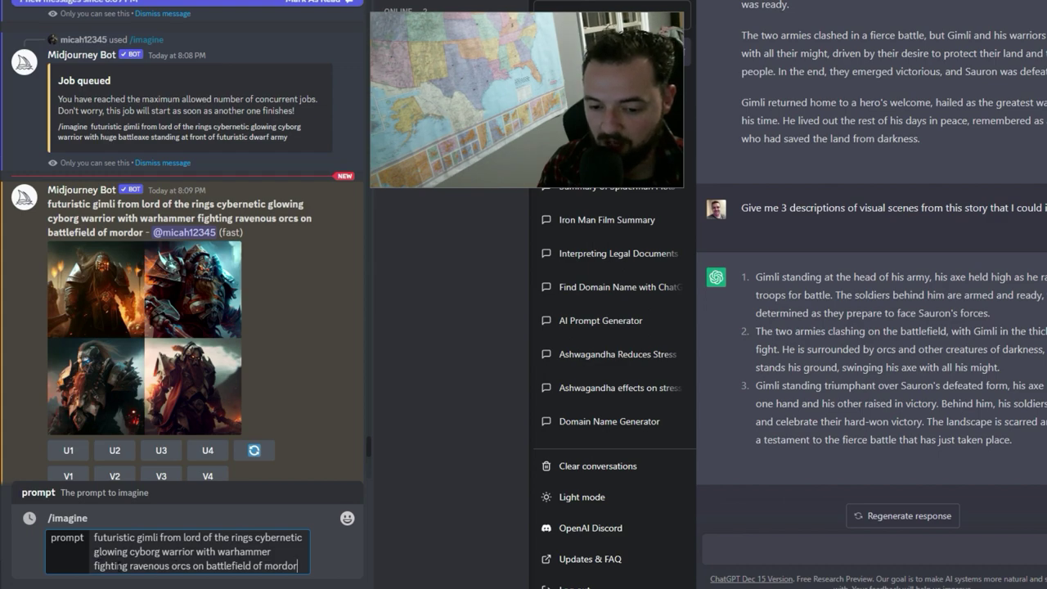
pyautogui.click(124, 565)
pyautogui.write('agains')
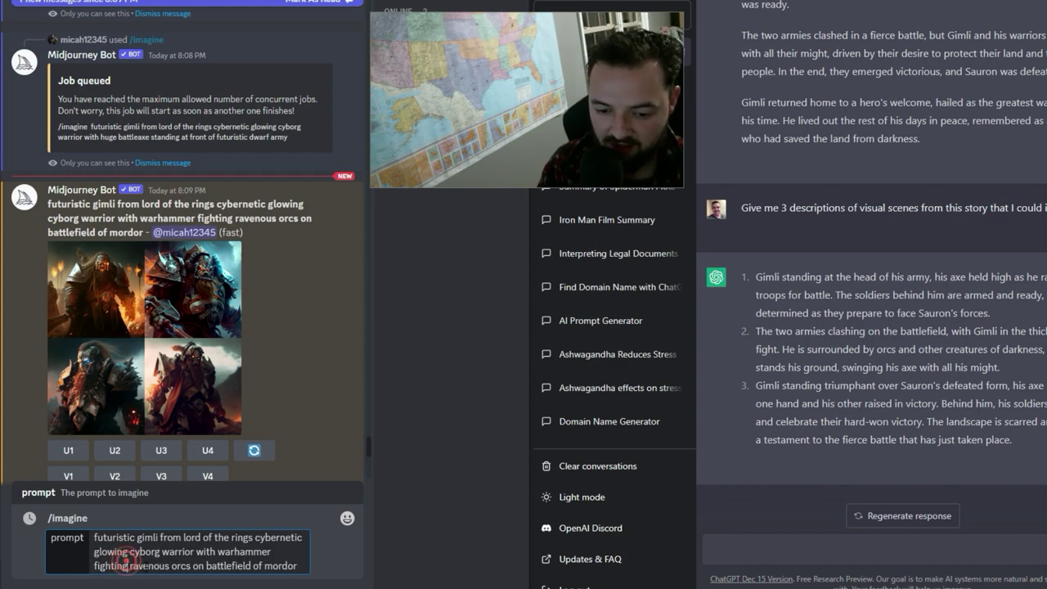
pyautogui.write('t a pack of')
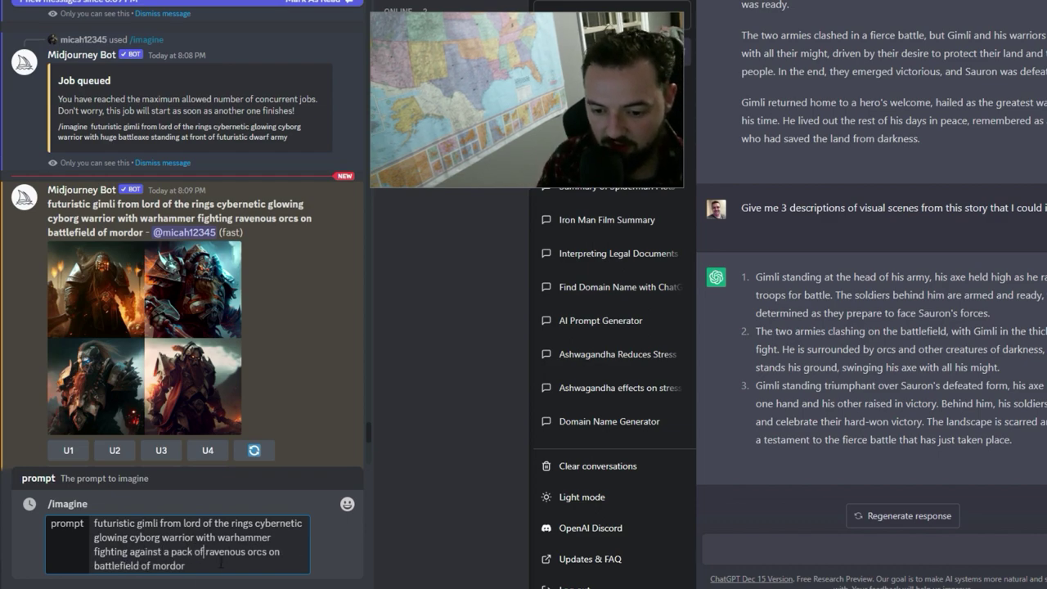
pyautogui.press('Return')
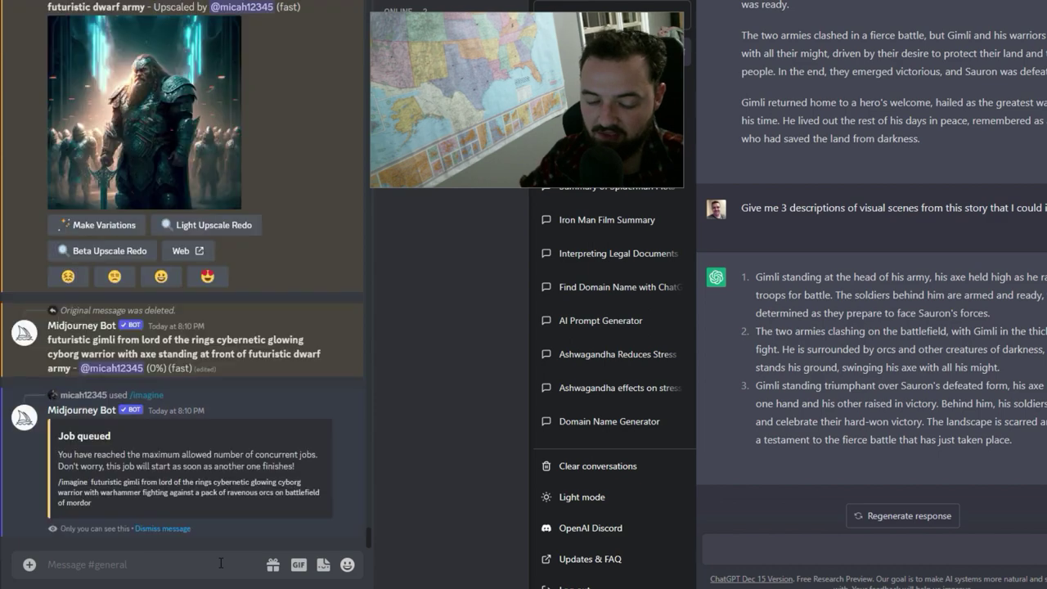
# Send /imagine prompts 'gimli fighting orcs in battle' and then 'gimli fighting orcs'
pyautogui.write('/')
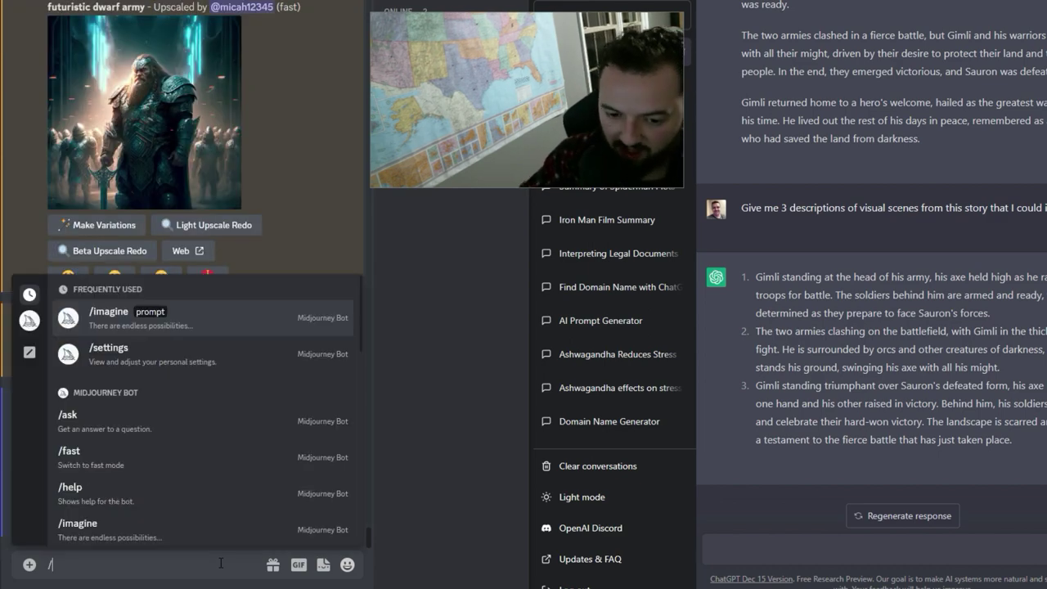
pyautogui.press('Return')
pyautogui.write('gimli')
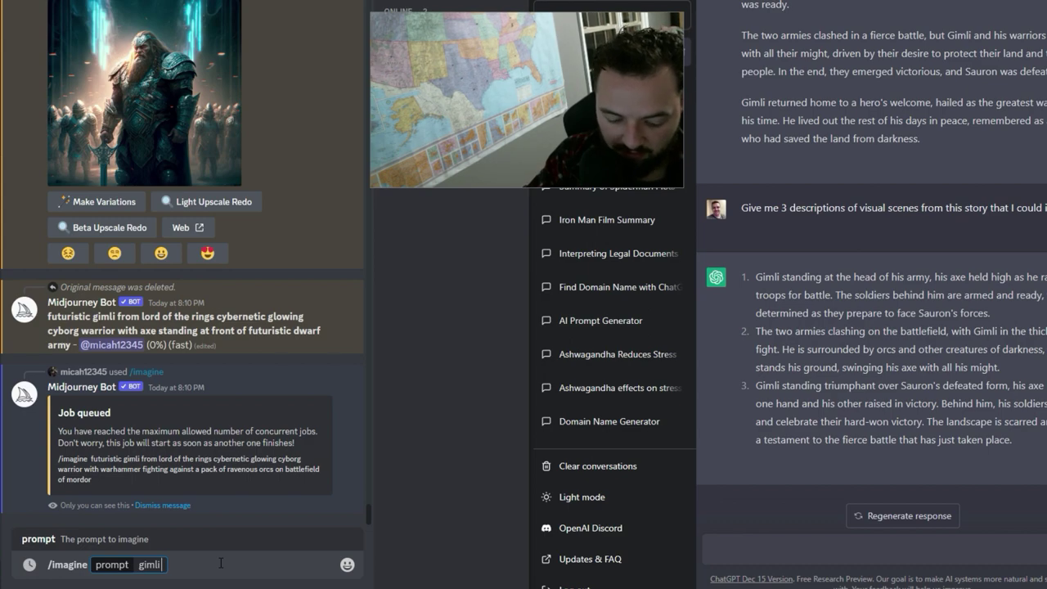
pyautogui.write(' fighting orcs in battle')
pyautogui.press('Return')
pyautogui.hotkey('ctrl', 'z')
pyautogui.press('BackSpace')
pyautogui.press('BackSpace')
pyautogui.press('BackSpace')
pyautogui.press('BackSpace')
pyautogui.press('BackSpace')
pyautogui.press('BackSpace')
pyautogui.press('BackSpace')
pyautogui.press('BackSpace')
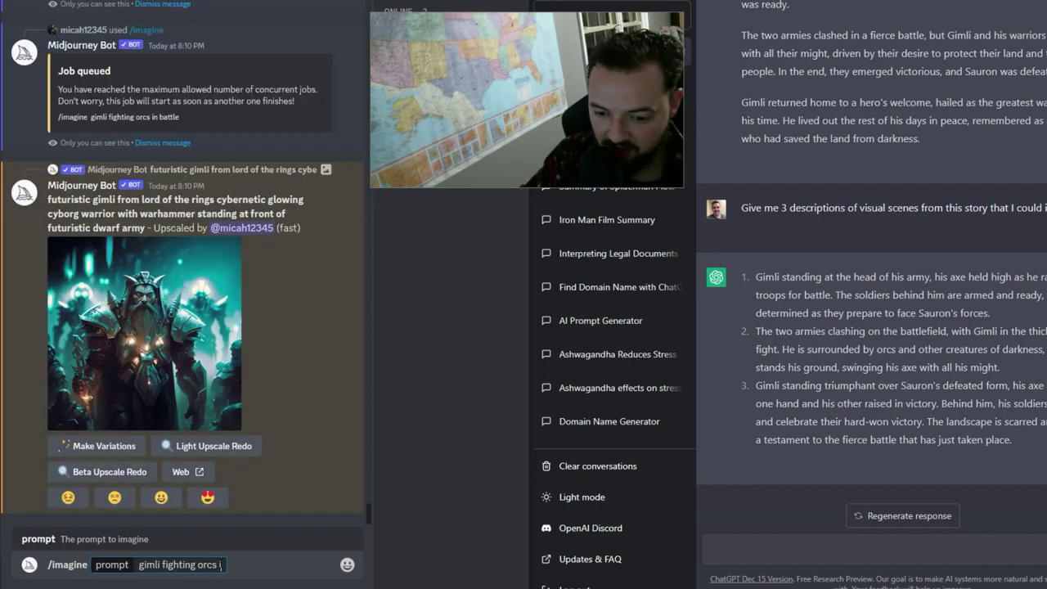
pyautogui.press('Return')
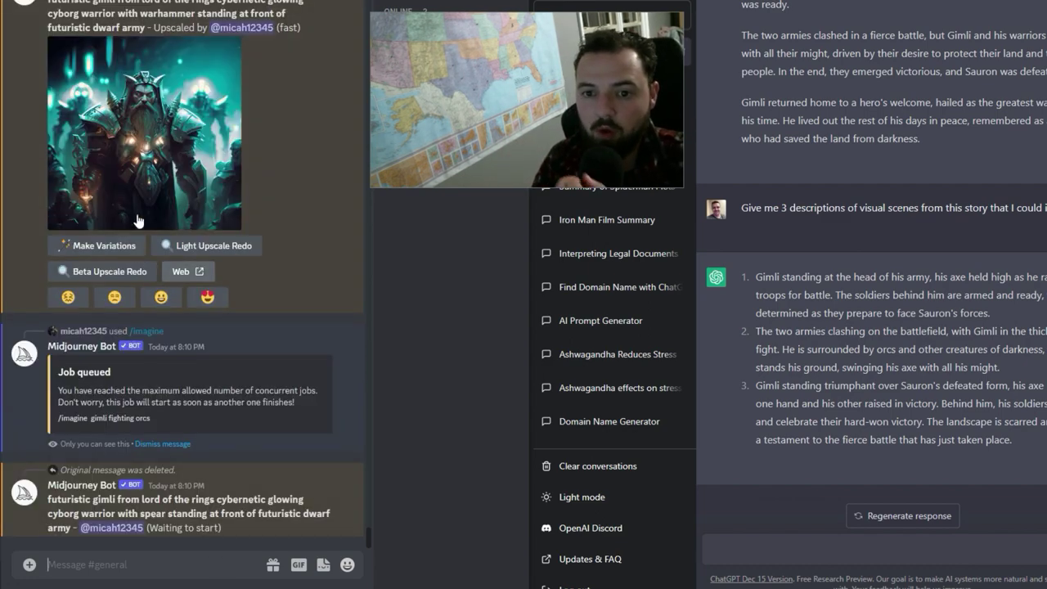
# Request variations of the teal warhammer Gimli upscale, previewing it before and after
pyautogui.click(147, 147)
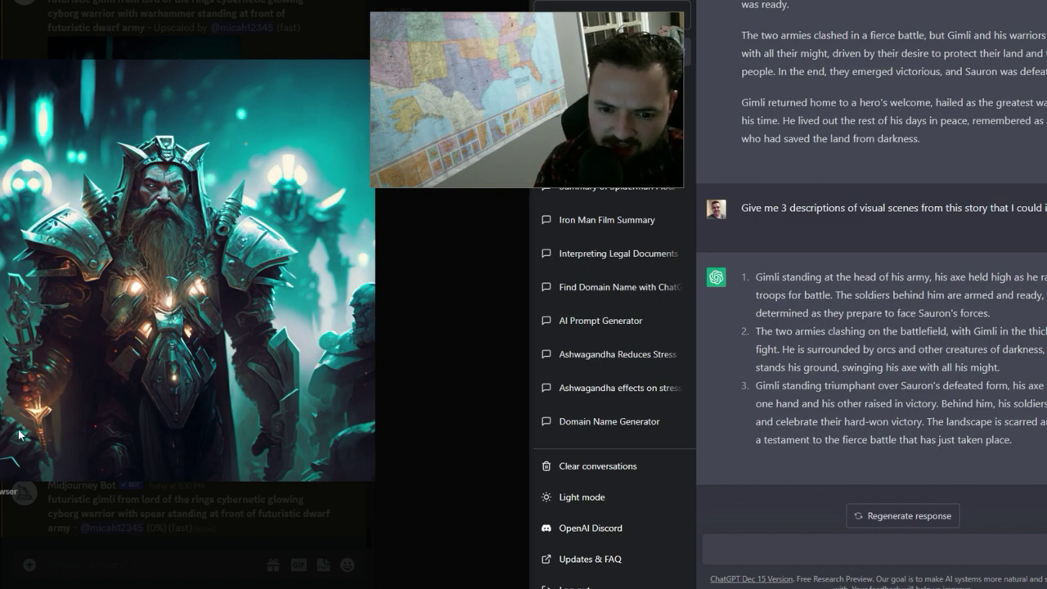
pyautogui.click(433, 358)
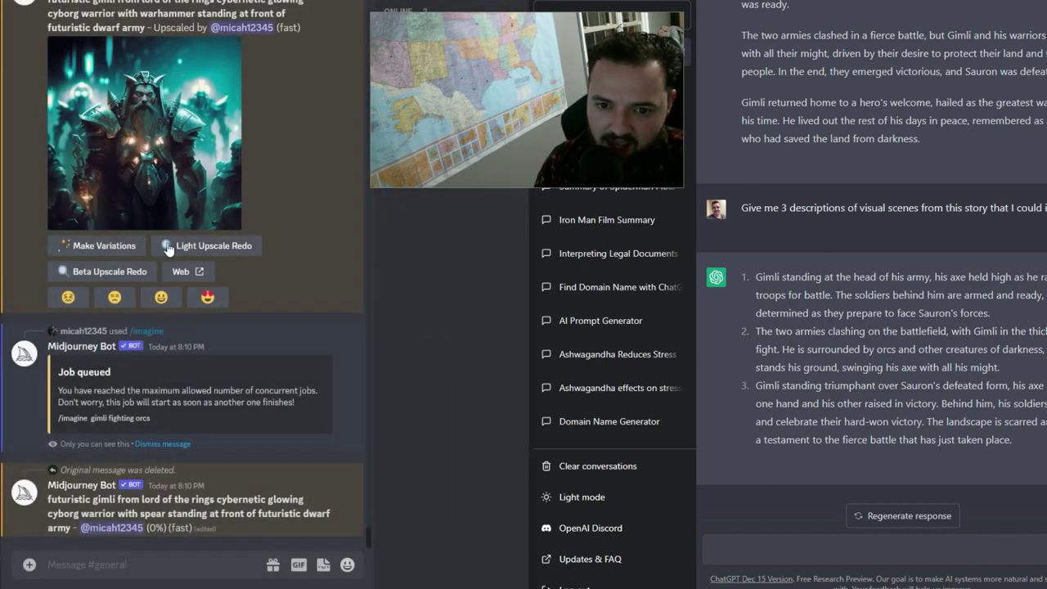
pyautogui.click(112, 248)
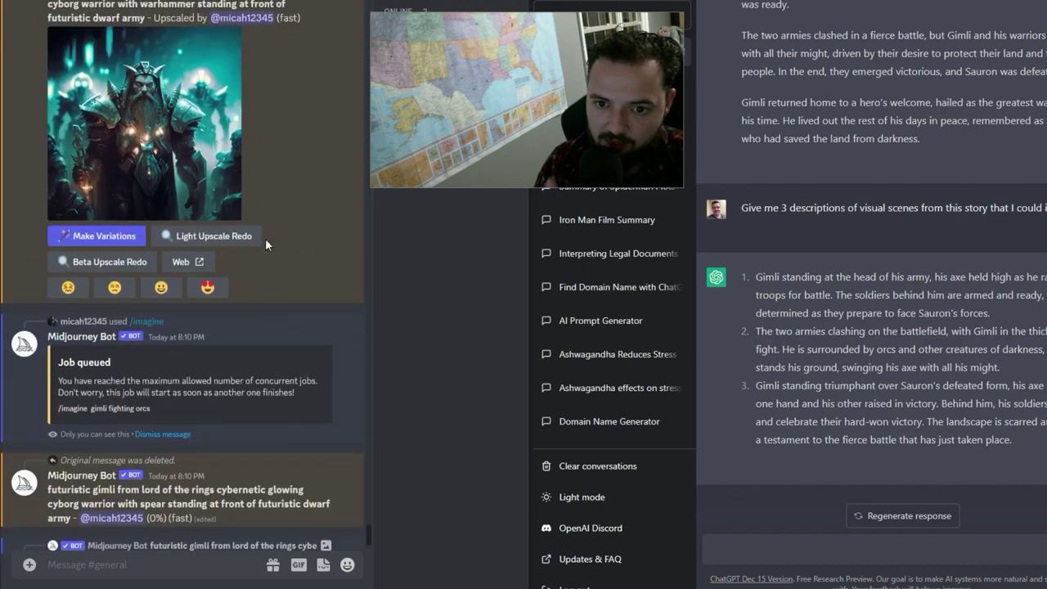
pyautogui.click(161, 125)
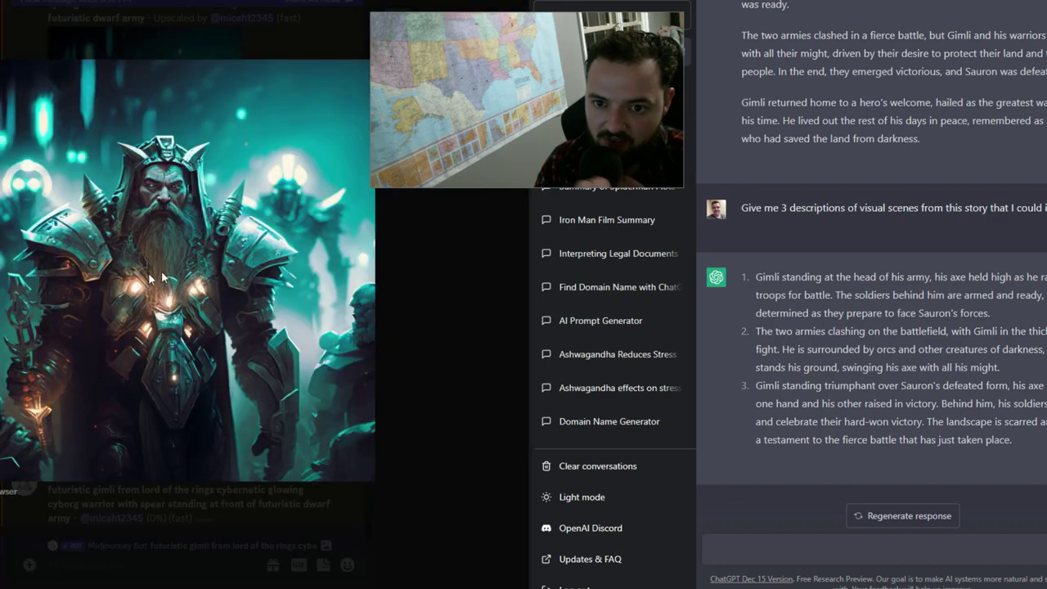
pyautogui.click(394, 370)
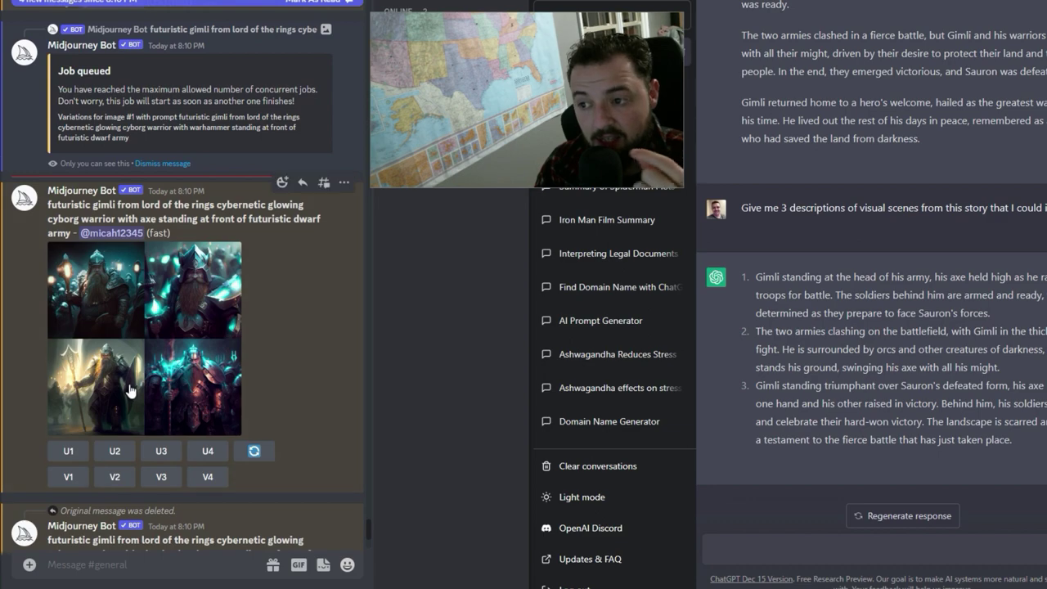
pyautogui.click(129, 383)
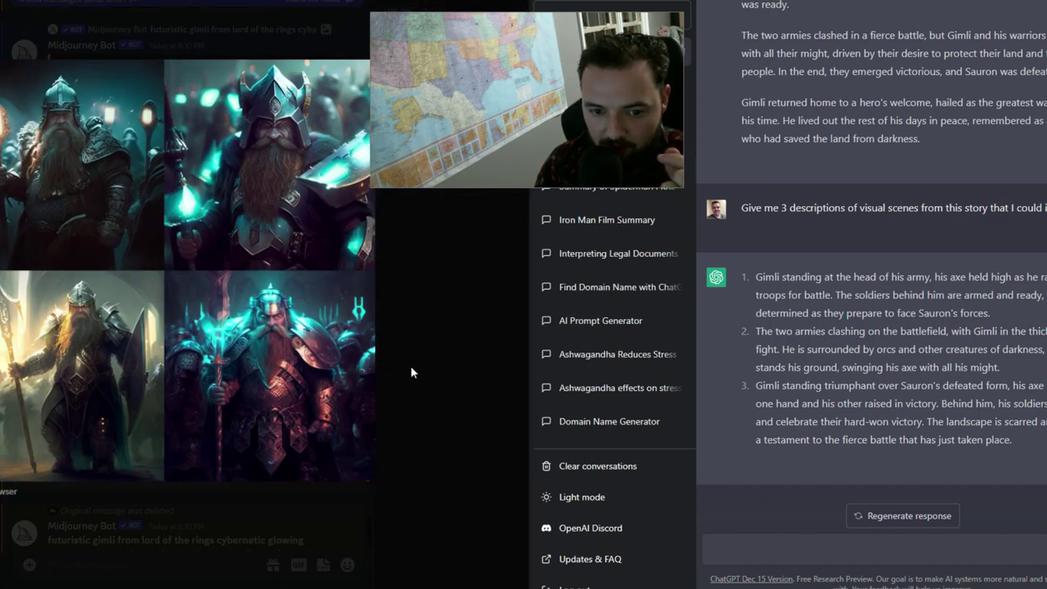
pyautogui.click(424, 265)
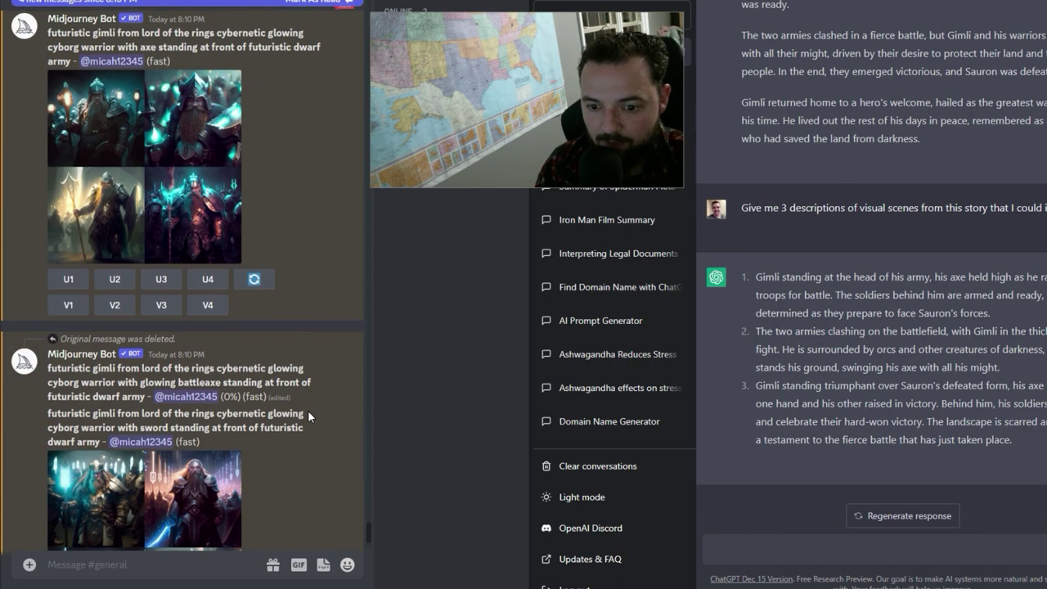
pyautogui.click(120, 380)
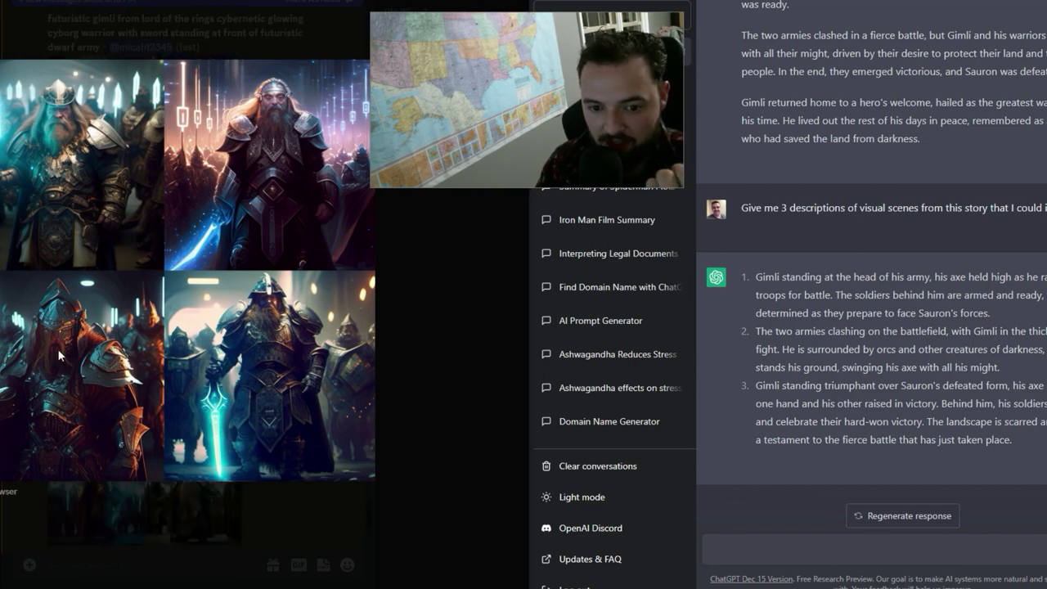
# Upscale image 4 of the sword Gimli grid and image 2 of the spear Gimli grid
pyautogui.click(386, 328)
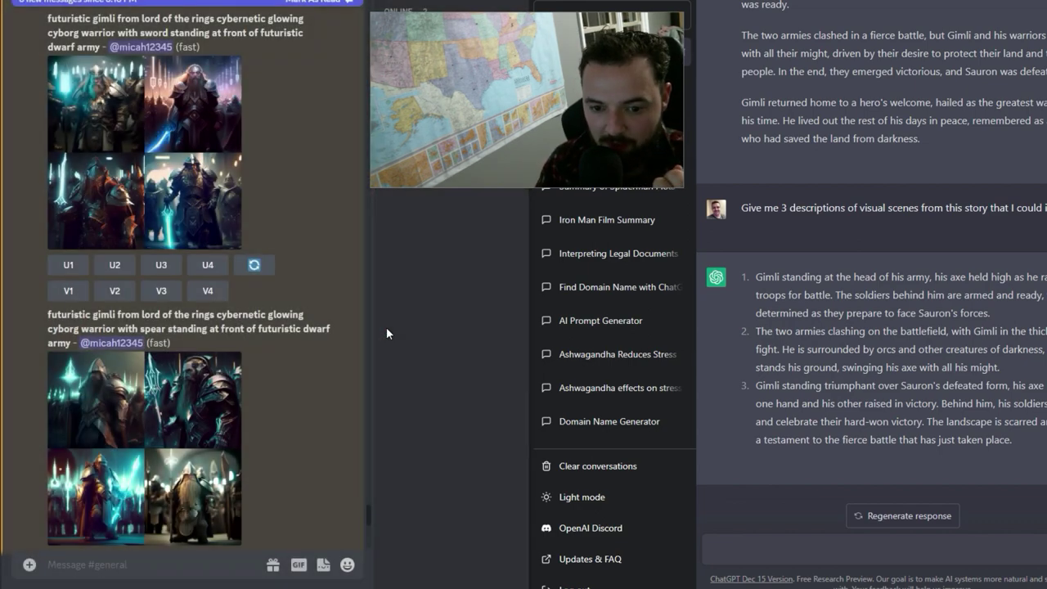
pyautogui.scroll(2, 280, 327)
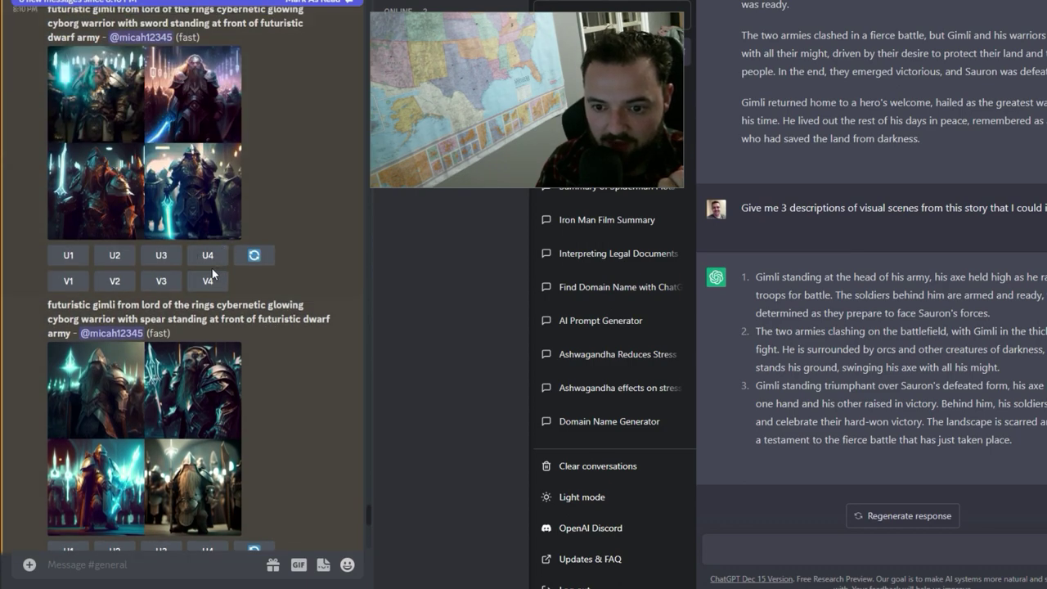
pyautogui.click(205, 258)
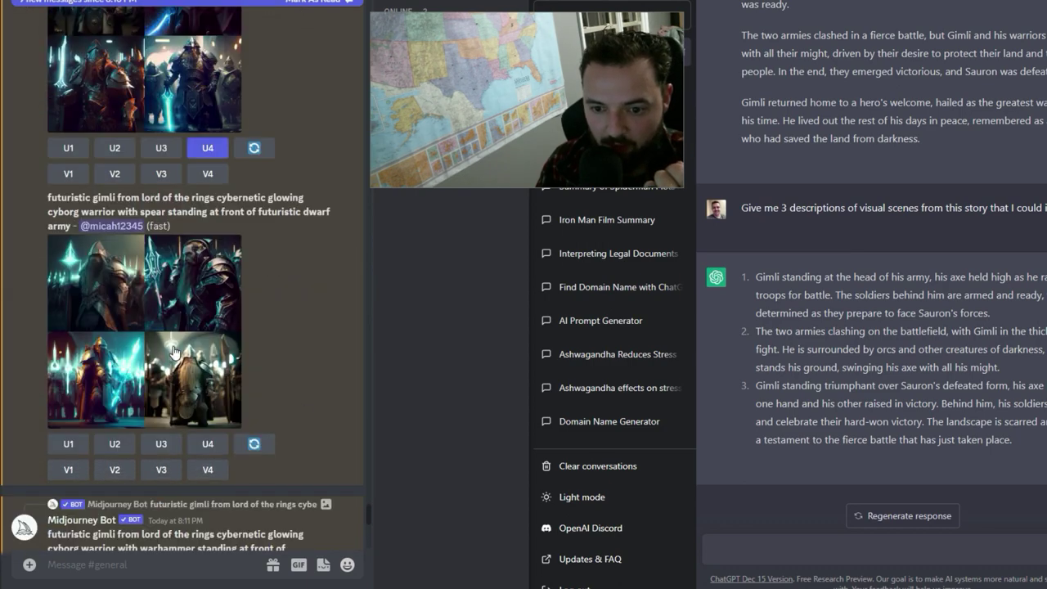
pyautogui.click(173, 345)
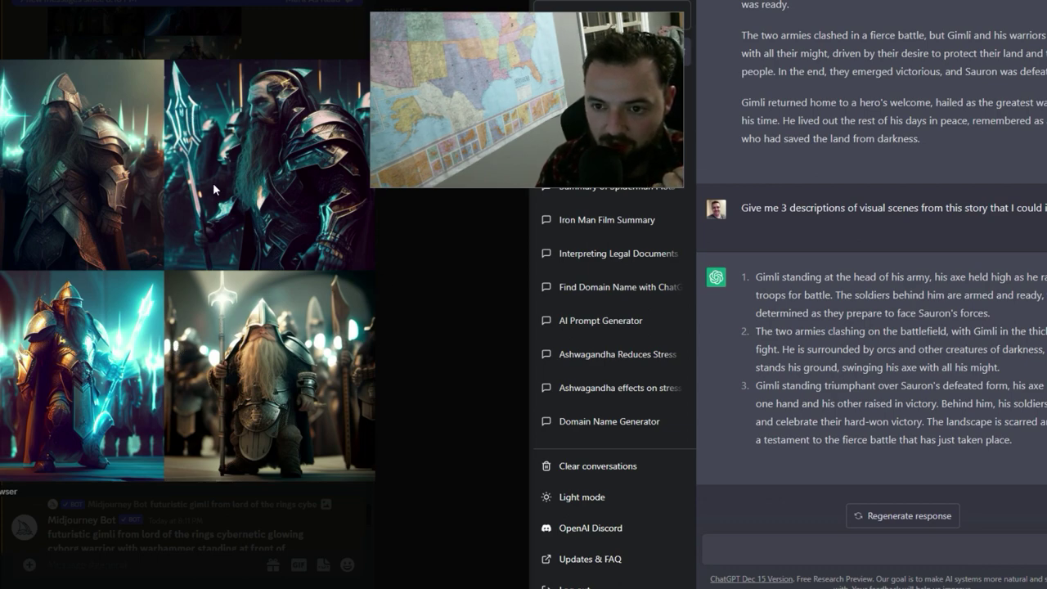
pyautogui.click(390, 315)
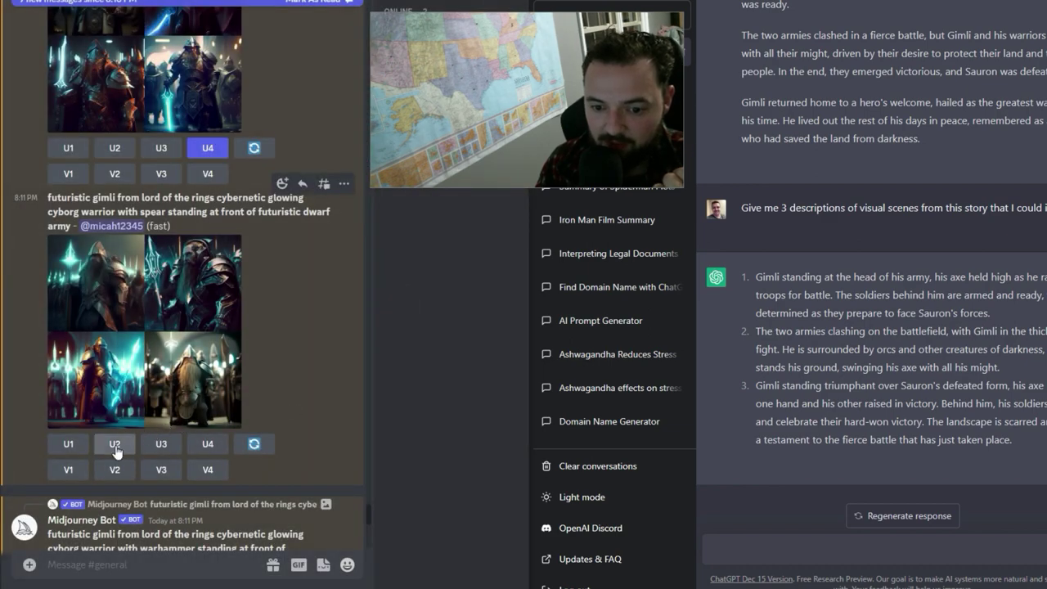
pyautogui.click(114, 444)
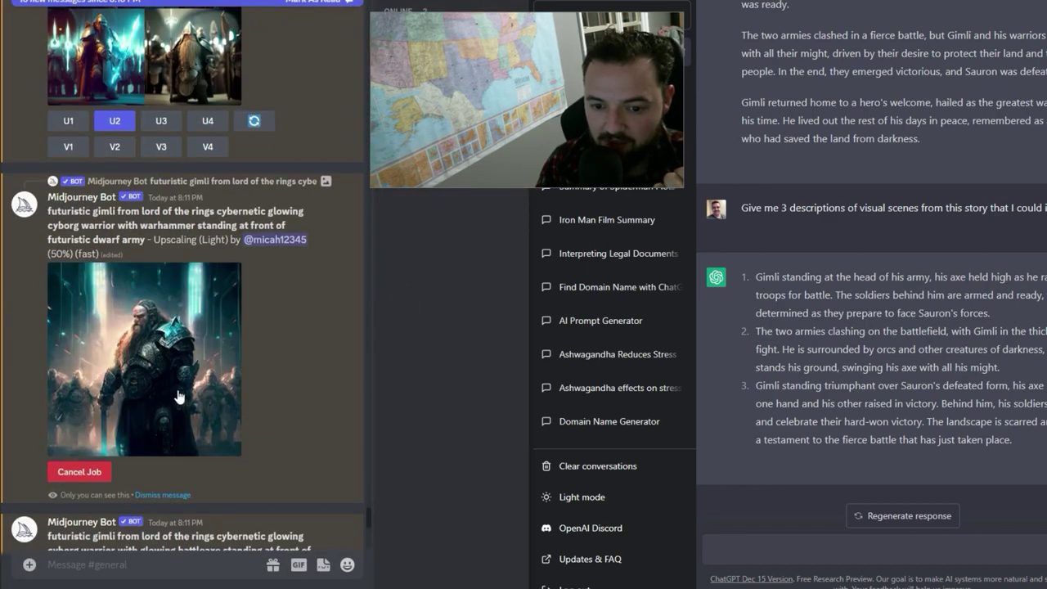
# Inspect the upscaling warhammer Gimli image enlarged
pyautogui.click(177, 395)
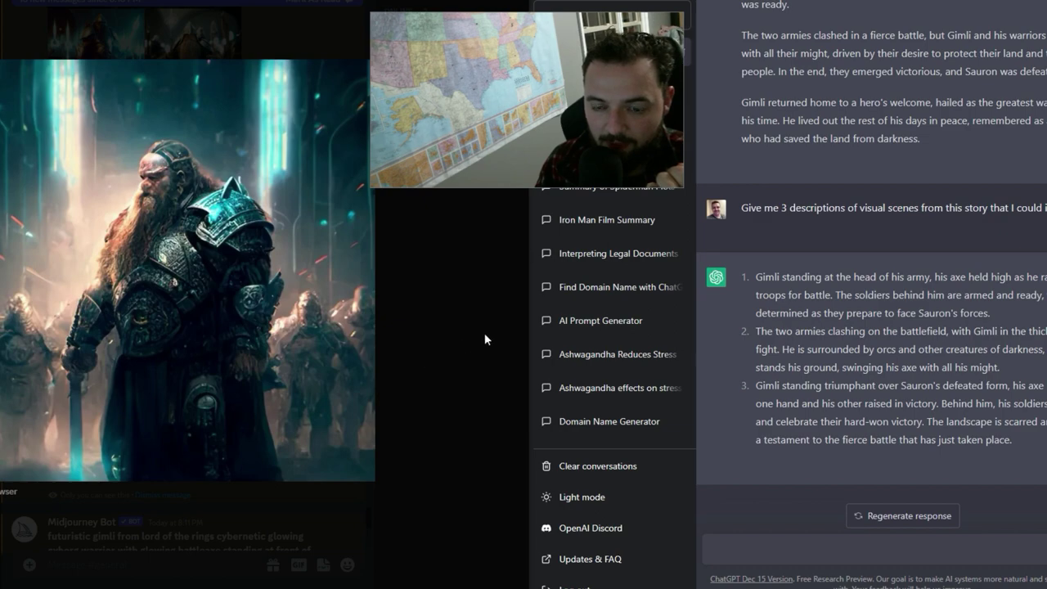
pyautogui.click(399, 340)
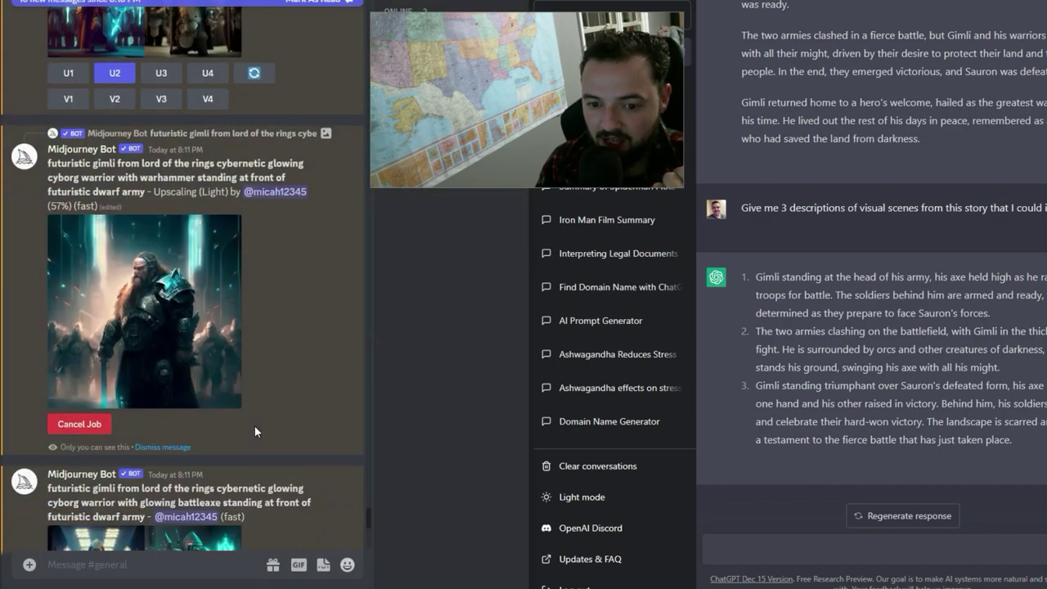
pyautogui.click(150, 274)
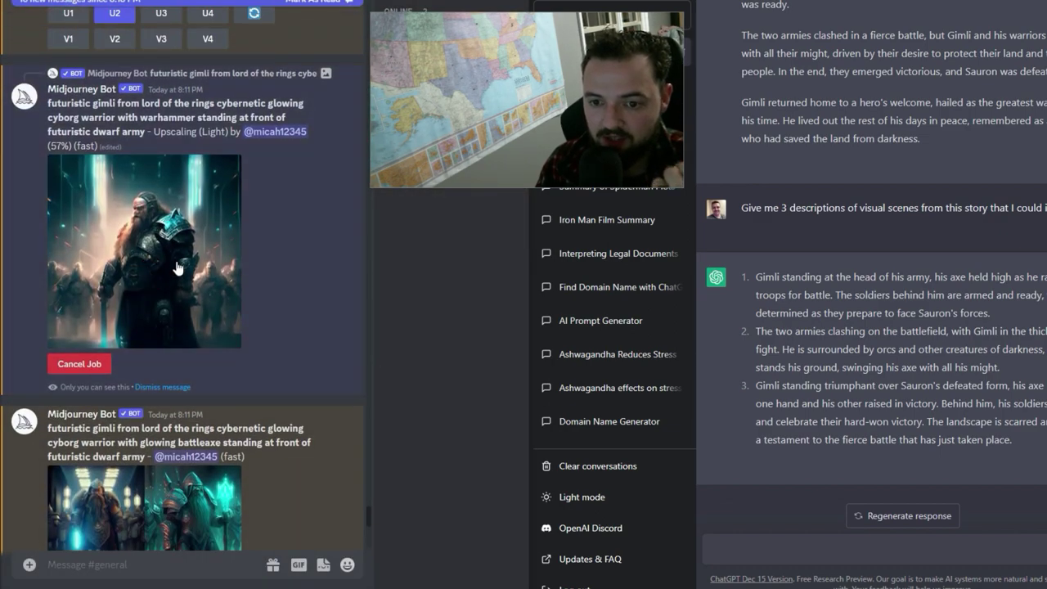
pyautogui.click(176, 269)
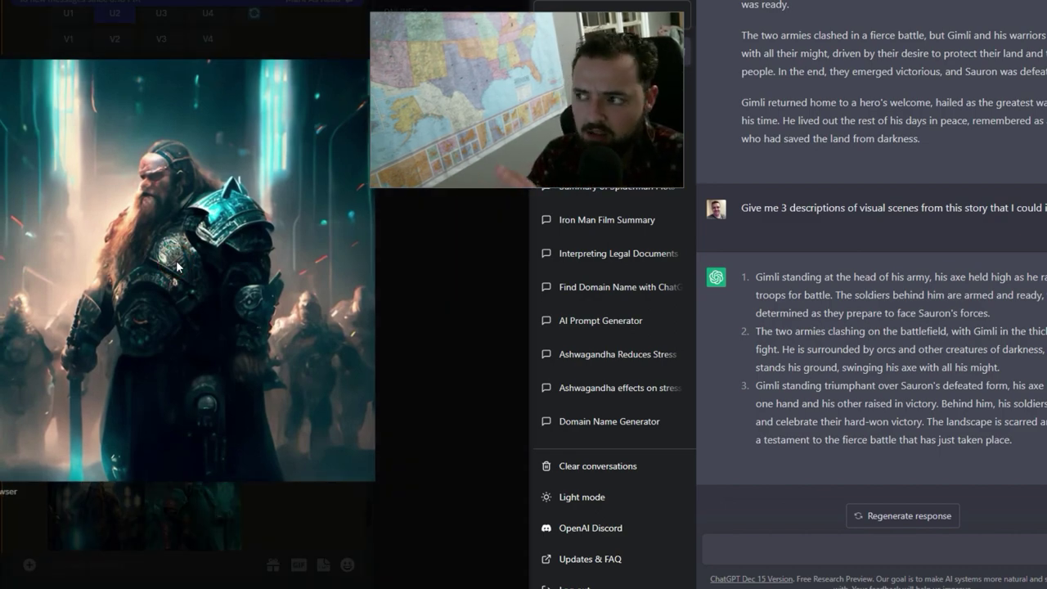
# Inspect the glowing battleaxe Gimli grid enlarged several times
pyautogui.click(405, 301)
pyautogui.scroll(-3, 270, 381)
pyautogui.scroll(-2, 270, 384)
pyautogui.click(201, 346)
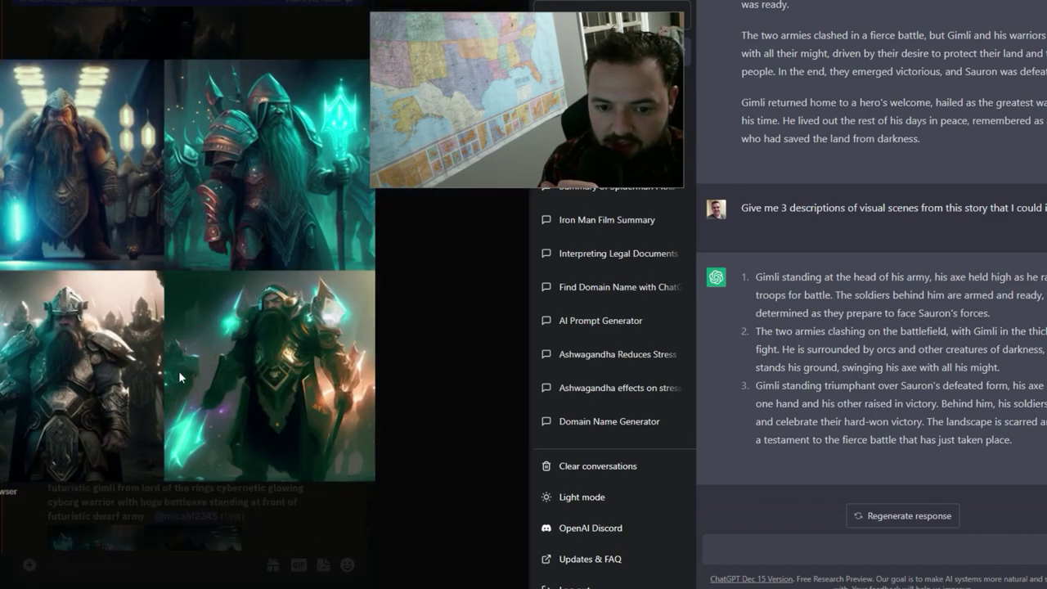
pyautogui.click(394, 258)
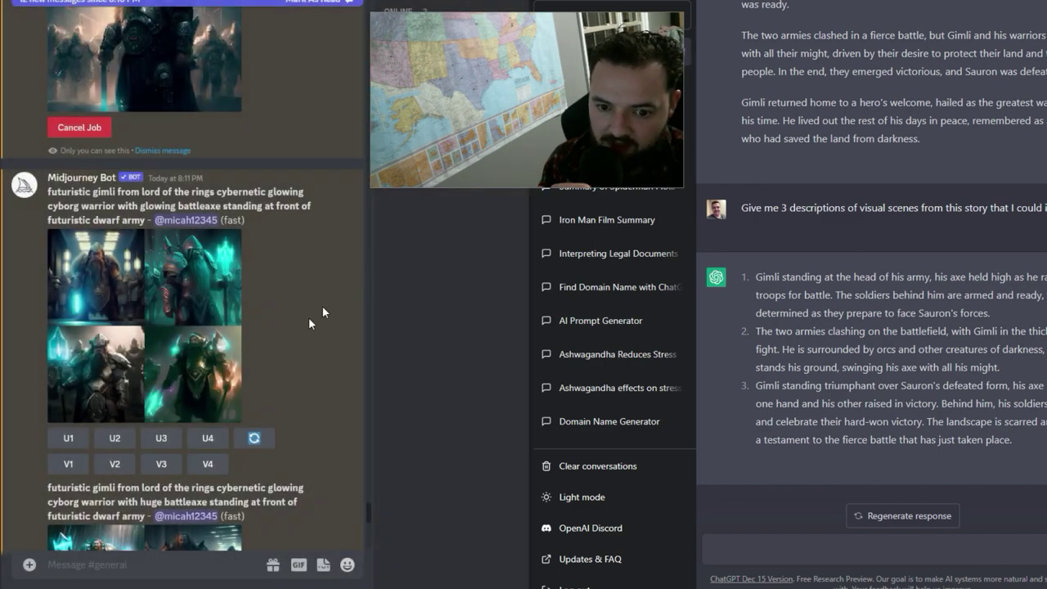
pyautogui.click(138, 364)
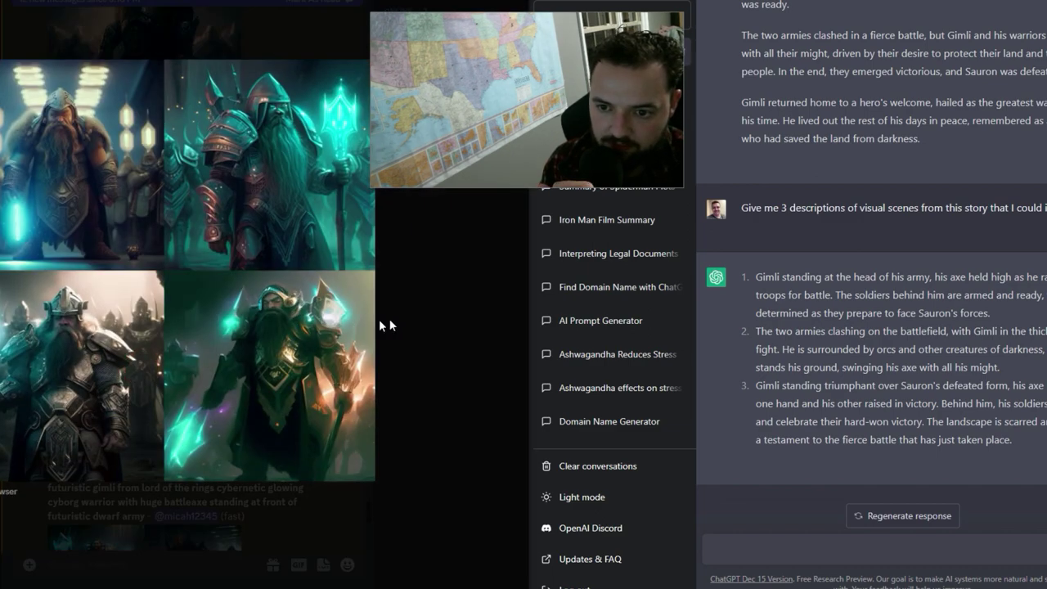
pyautogui.click(448, 321)
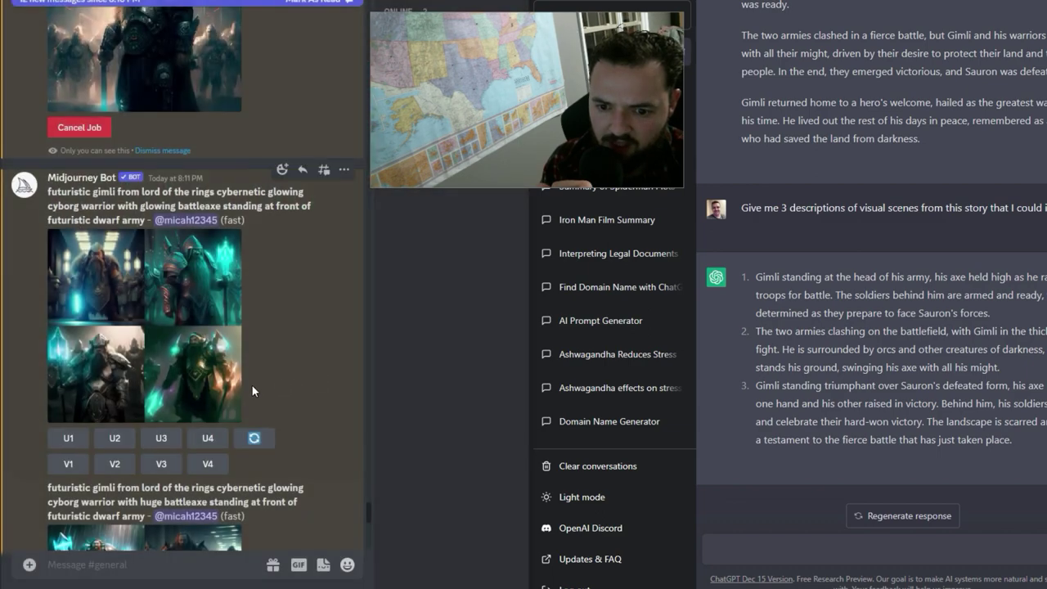
pyautogui.scroll(-2, 252, 386)
pyautogui.click(202, 237)
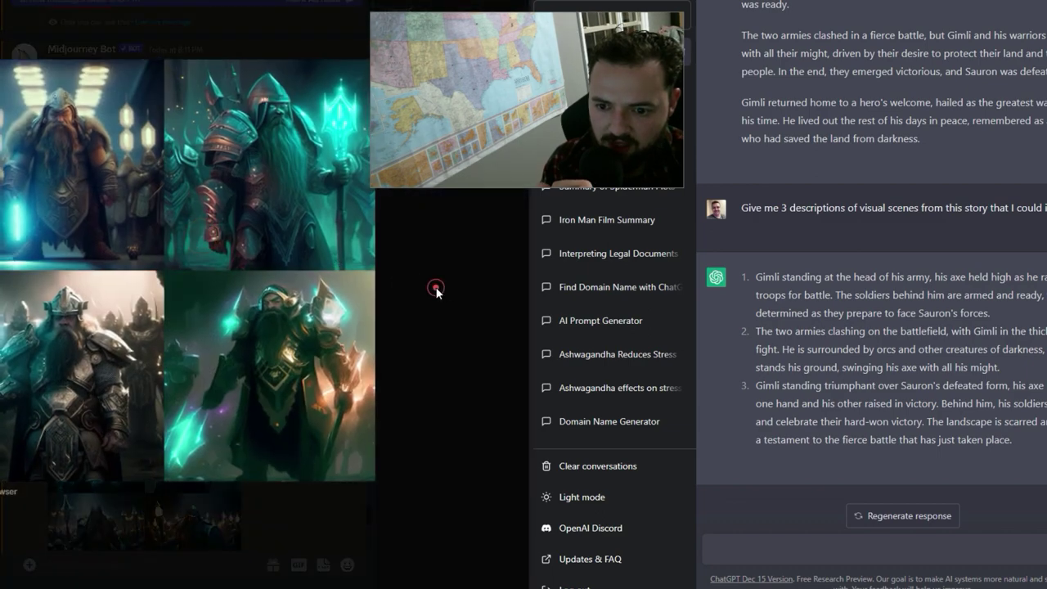
pyautogui.click(436, 291)
# Inspect the huge battleaxe grid, then re-roll both the huge and glowing battleaxe grids
pyautogui.scroll(-2, 149, 359)
pyautogui.click(149, 359)
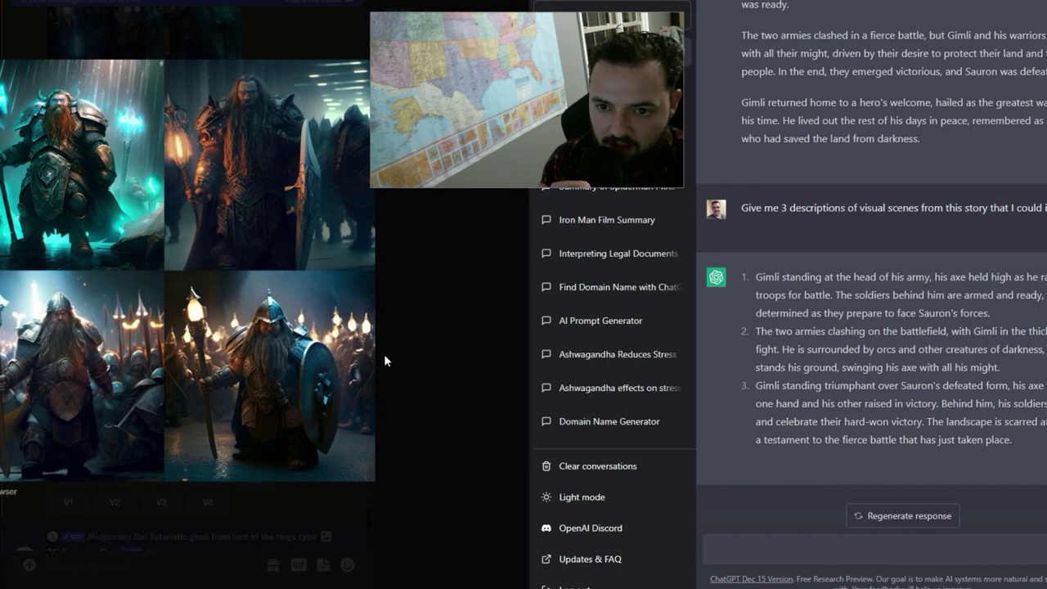
pyautogui.click(448, 353)
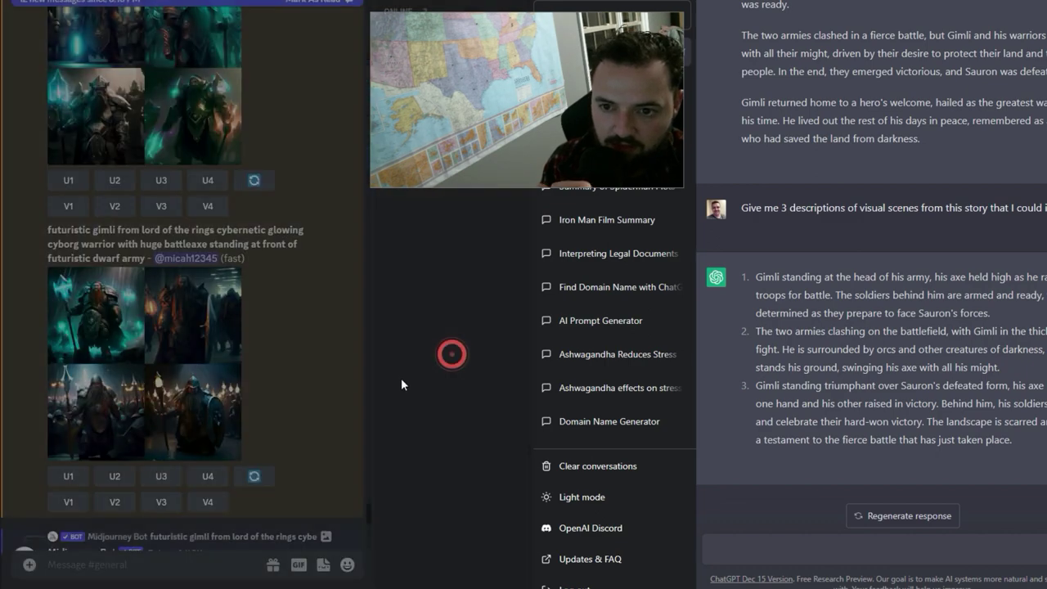
pyautogui.click(256, 479)
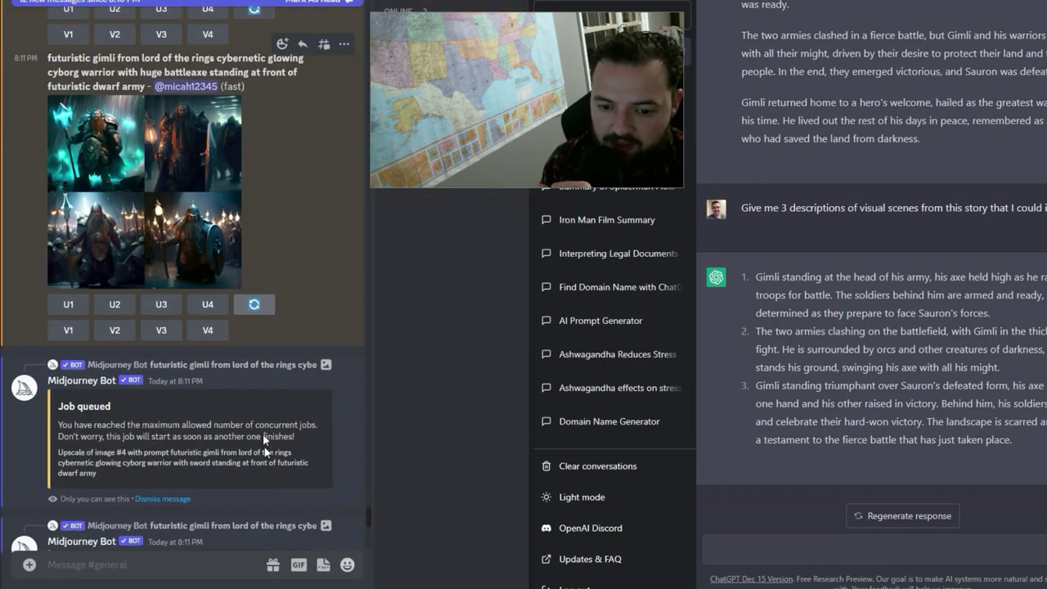
pyautogui.click(256, 304)
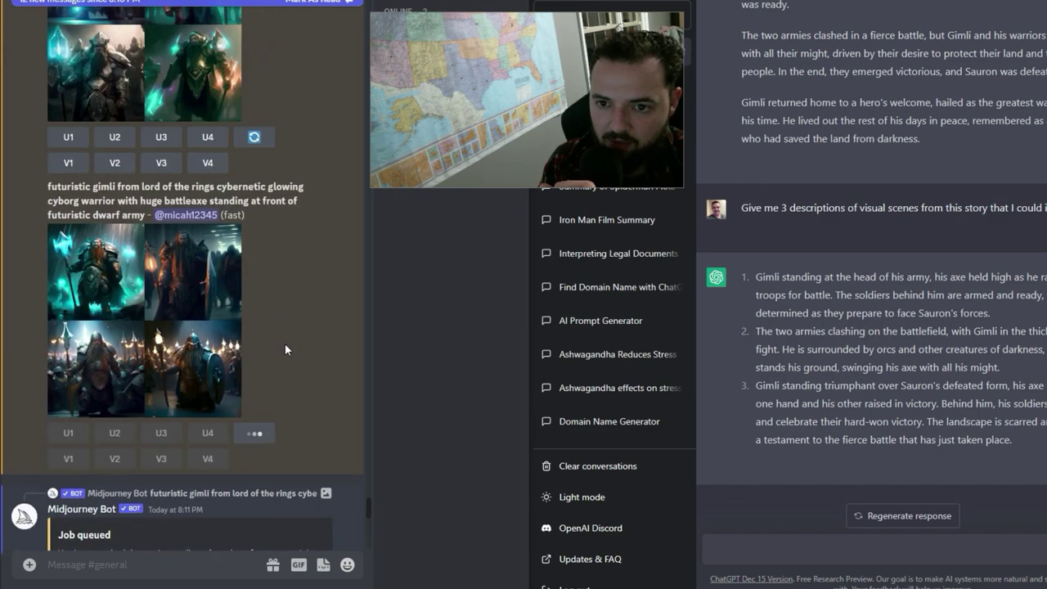
pyautogui.scroll(3, 285, 343)
pyautogui.click(256, 244)
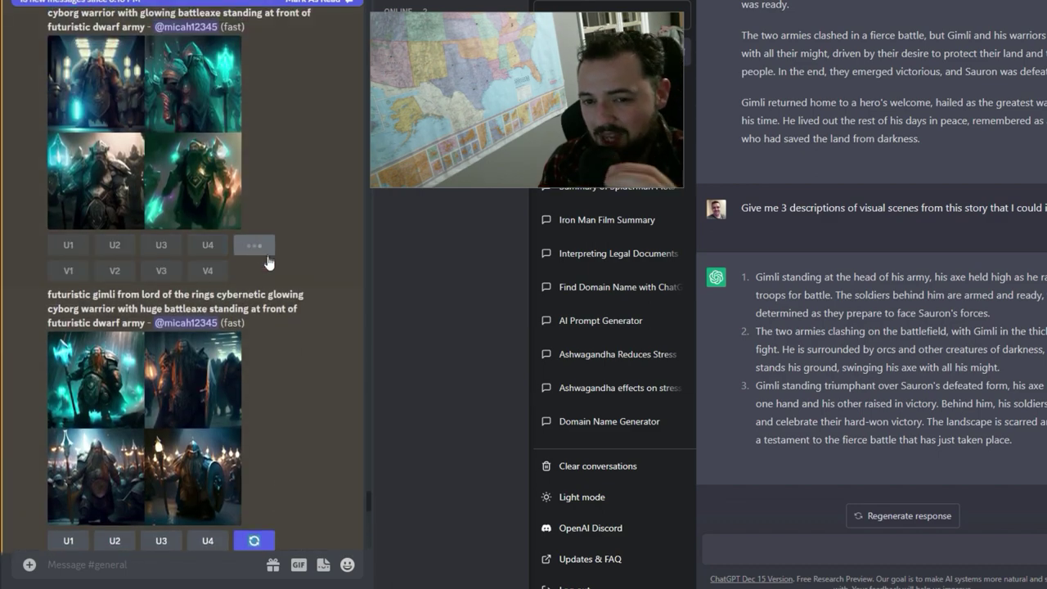
pyautogui.scroll(-5, 269, 324)
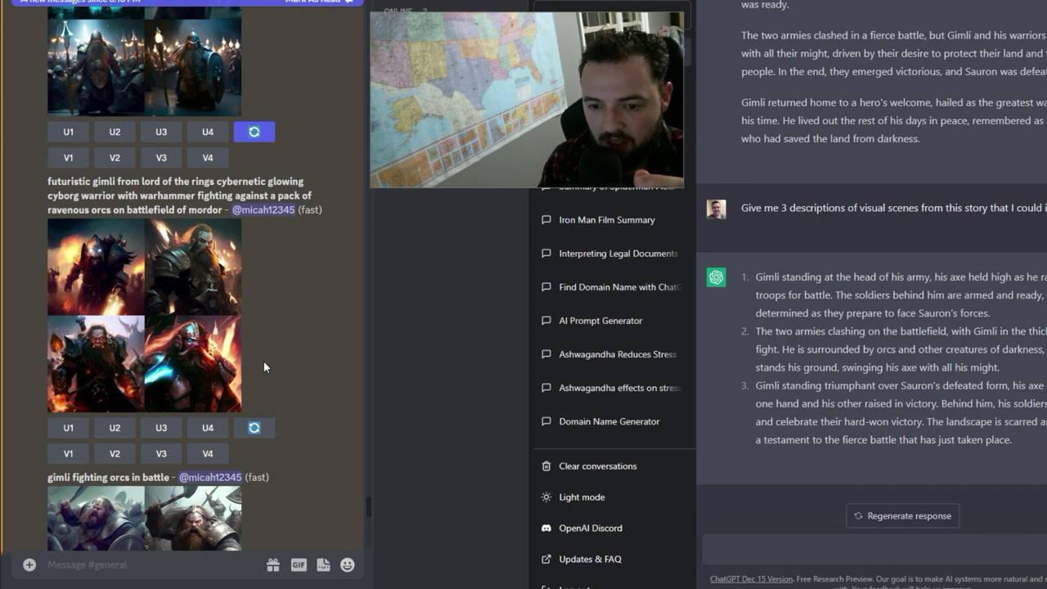
# Enlarge and close the warhammer orc-battle Gimli grid and the 'gimli fighting orcs' grid
pyautogui.click(223, 348)
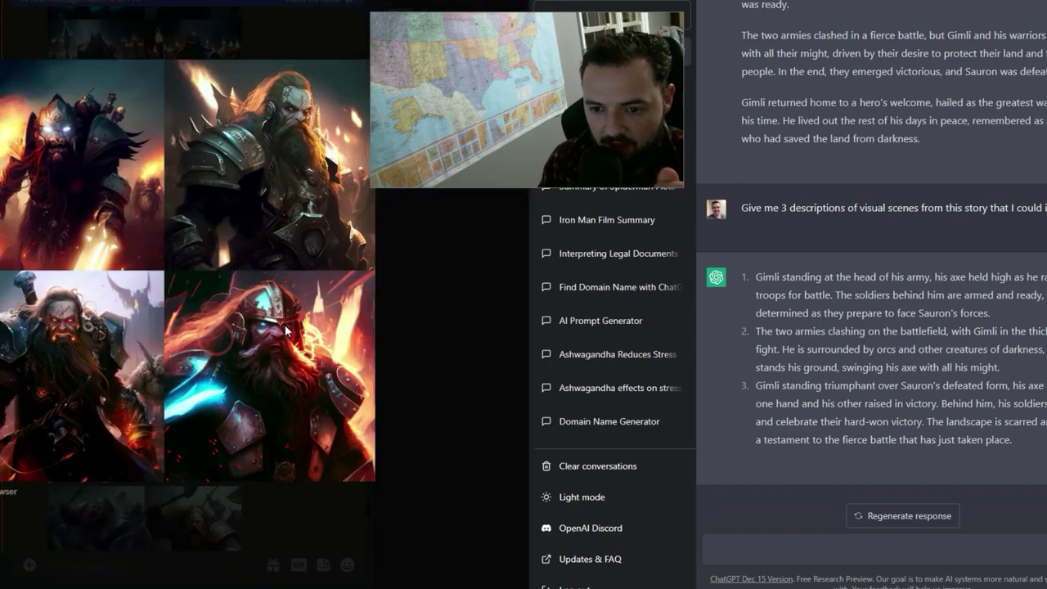
pyautogui.click(410, 342)
pyautogui.scroll(-2, 300, 462)
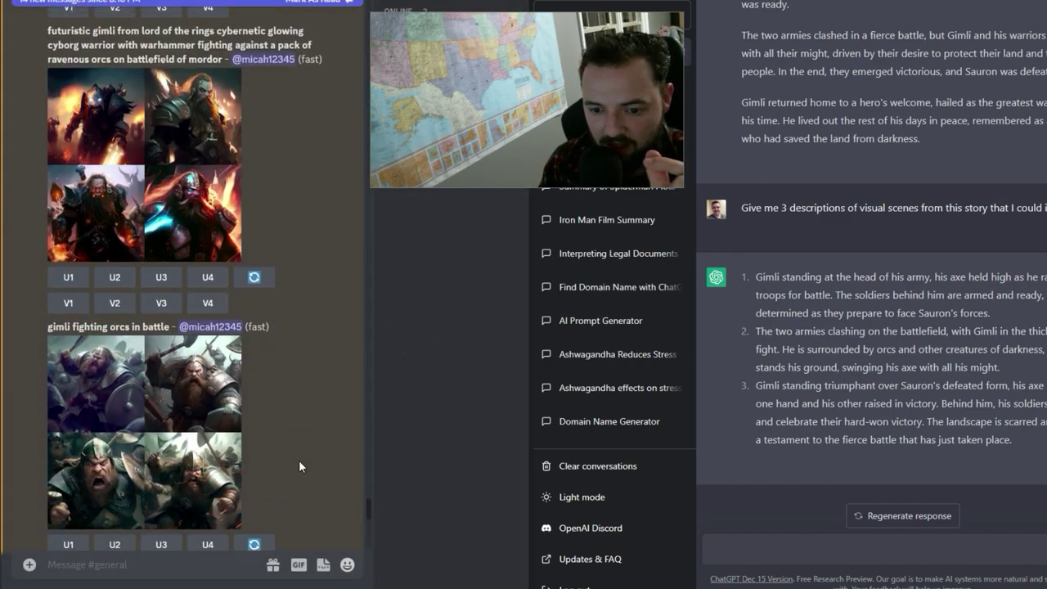
pyautogui.click(135, 435)
pyautogui.click(402, 446)
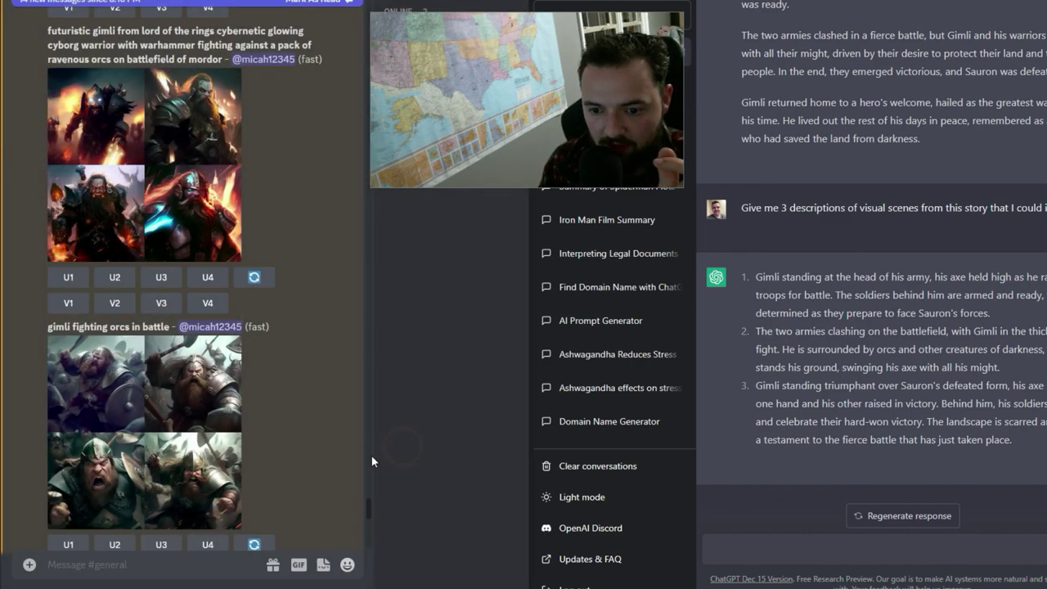
# Re-inspect the 'gimli fighting orcs' grid and select its prompt text 'gimli fighting orcs in battle'
pyautogui.scroll(-2, 162, 310)
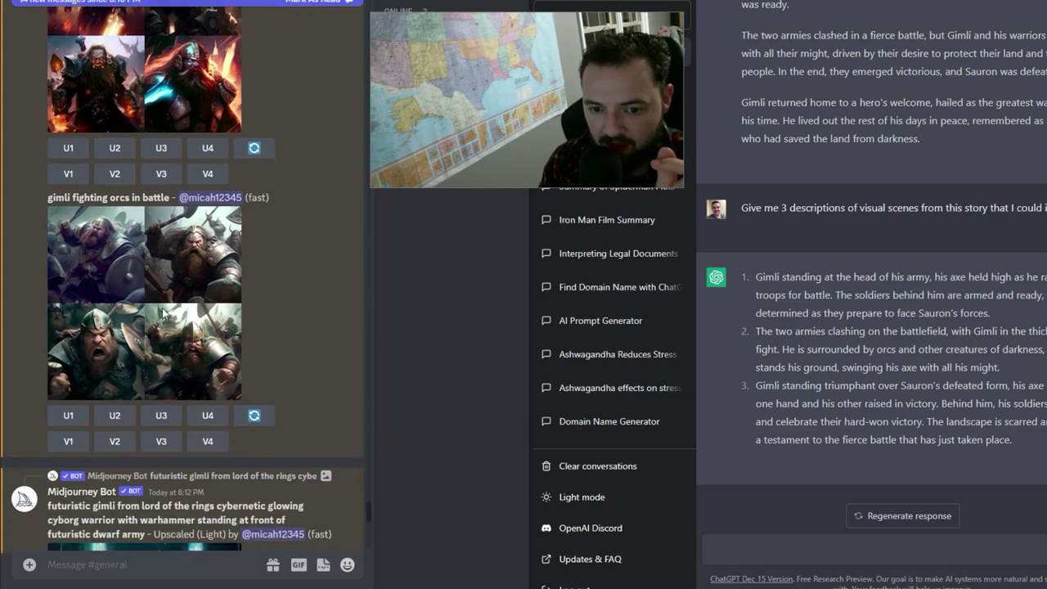
pyautogui.click(163, 312)
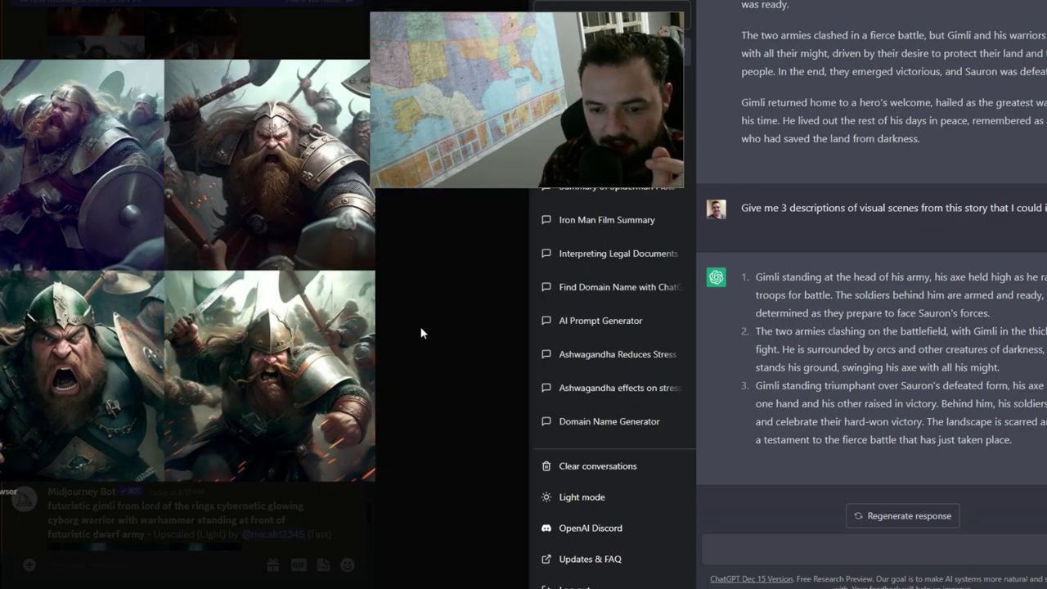
pyautogui.click(420, 327)
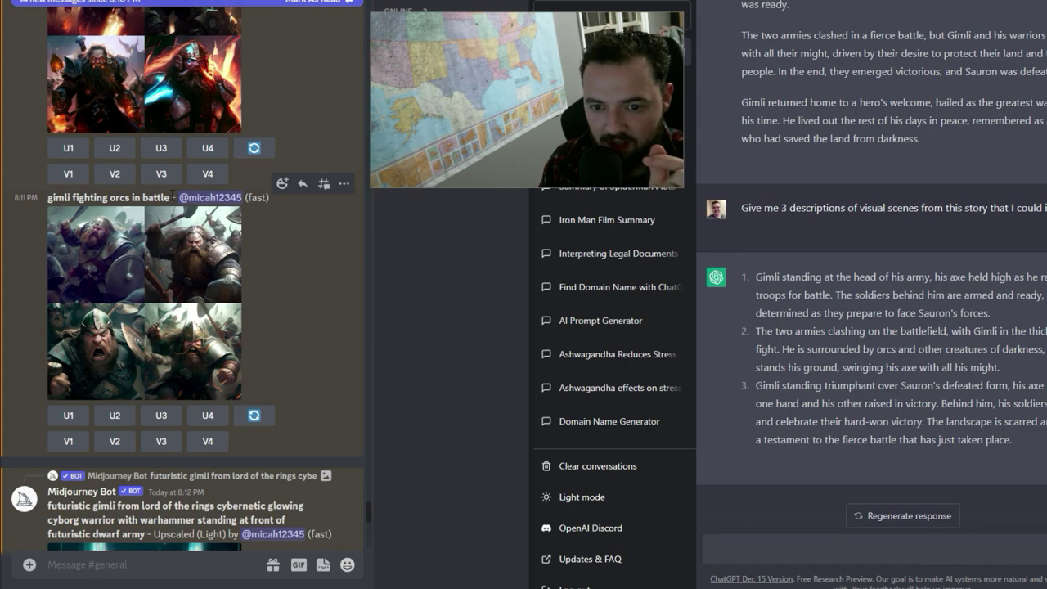
pyautogui.moveTo(173, 195); pyautogui.dragTo(48, 204)
pyautogui.hotkey('ctrl', 'c')
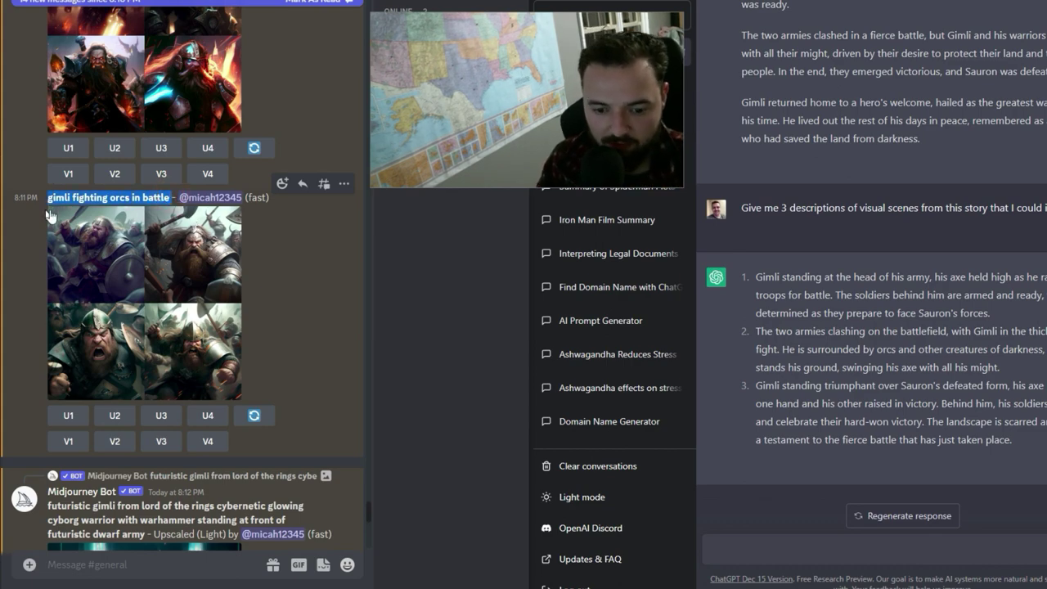
pyautogui.click(190, 554)
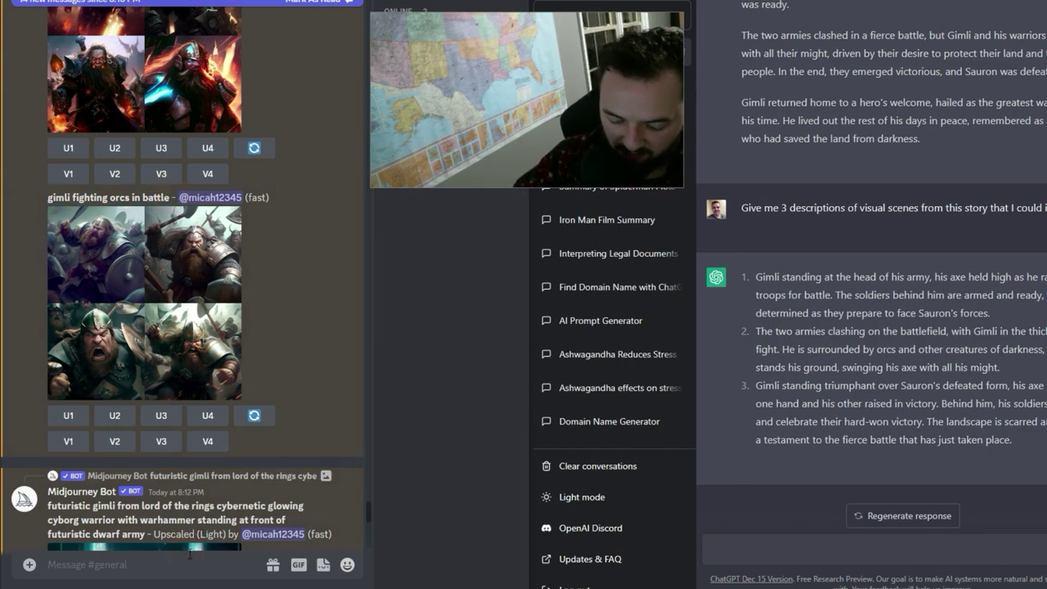
# Submit /imagine 'futuristic cyborg gimli fighting orcs in battle' using the pasted wording
pyautogui.write('/imagine')
pyautogui.press('Tab')
pyautogui.hotkey('ctrl', 'v')
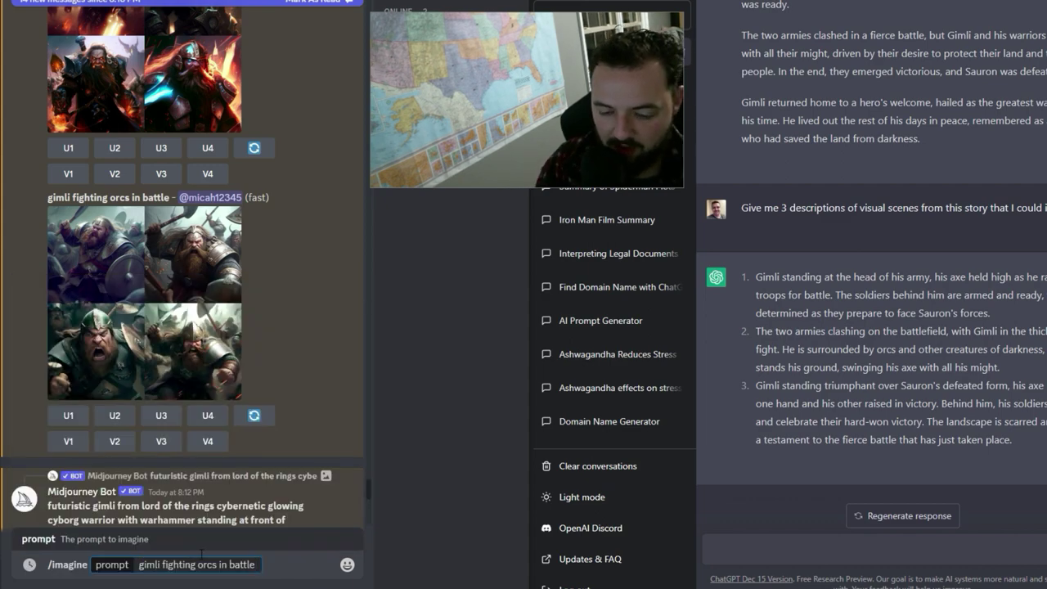
pyautogui.click(139, 565)
pyautogui.write('futuristic ')
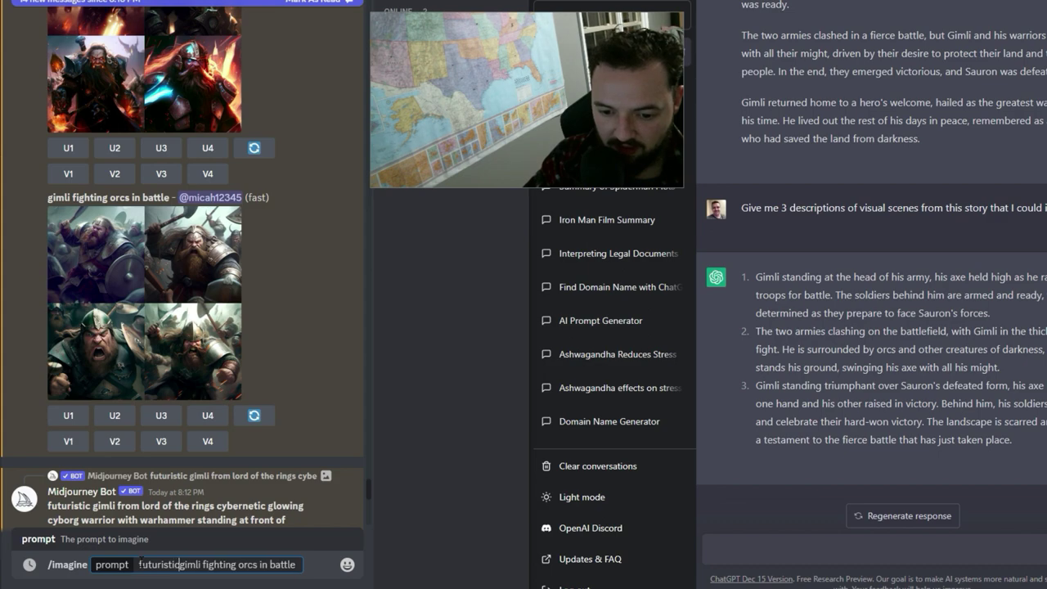
pyautogui.write('cybe')
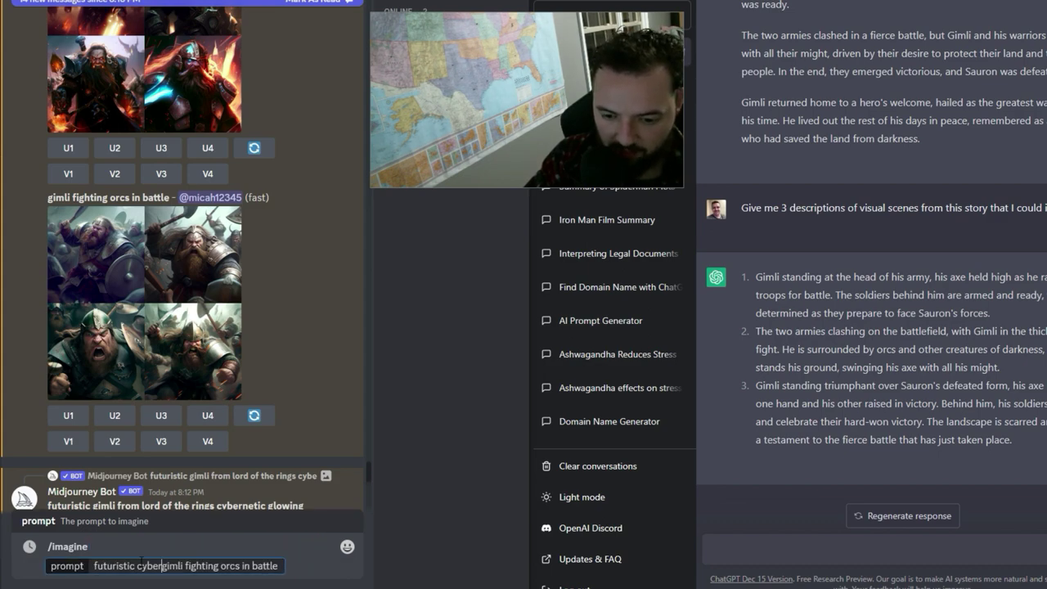
pyautogui.press('BackSpace')
pyautogui.write('org')
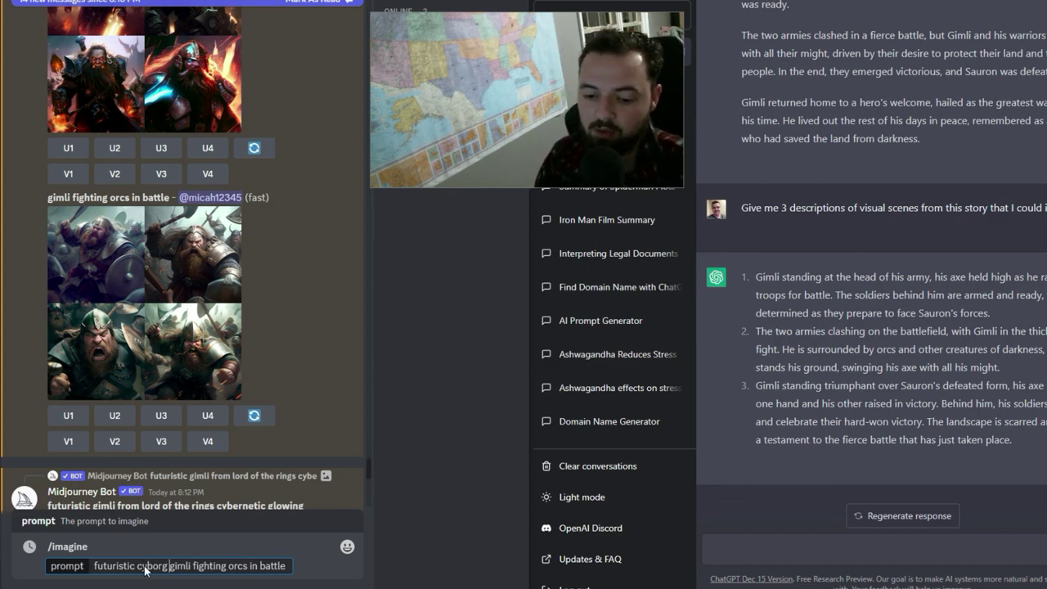
pyautogui.press('Return')
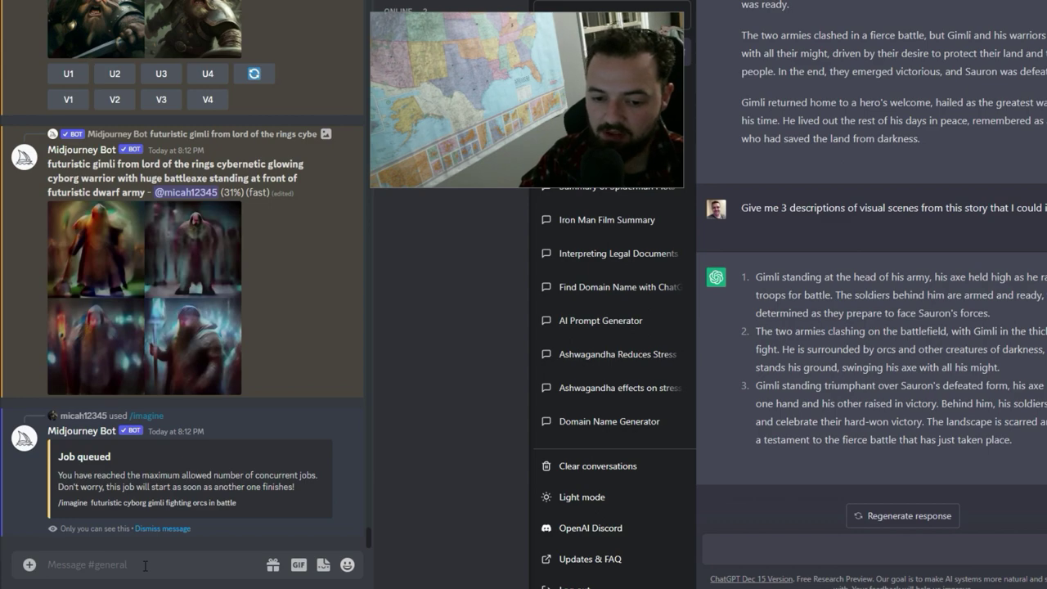
# Resubmit the prompt with 'evil' added before orcs
pyautogui.click(146, 416)
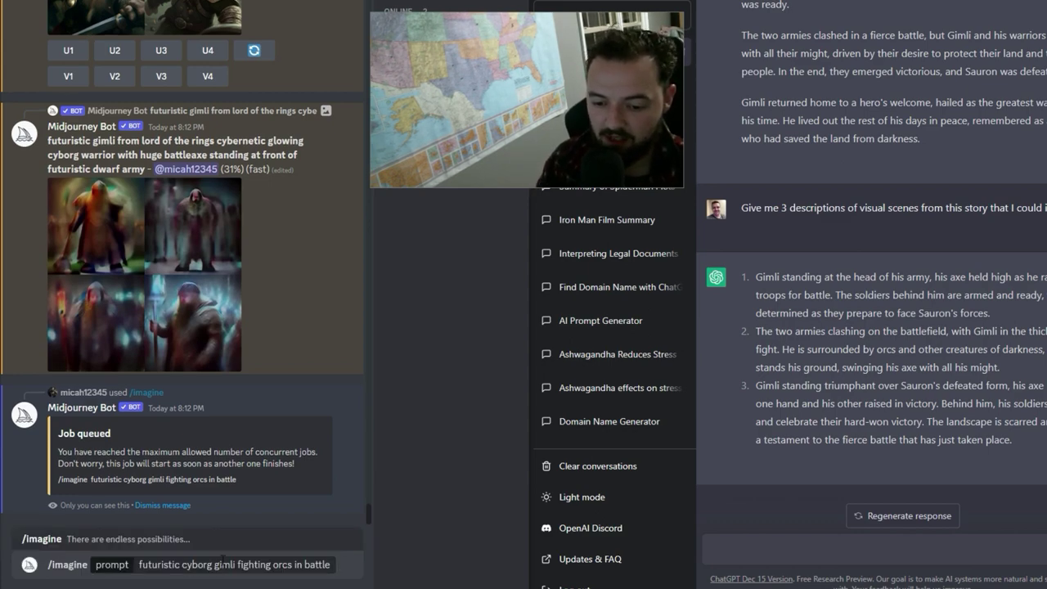
pyautogui.click(271, 567)
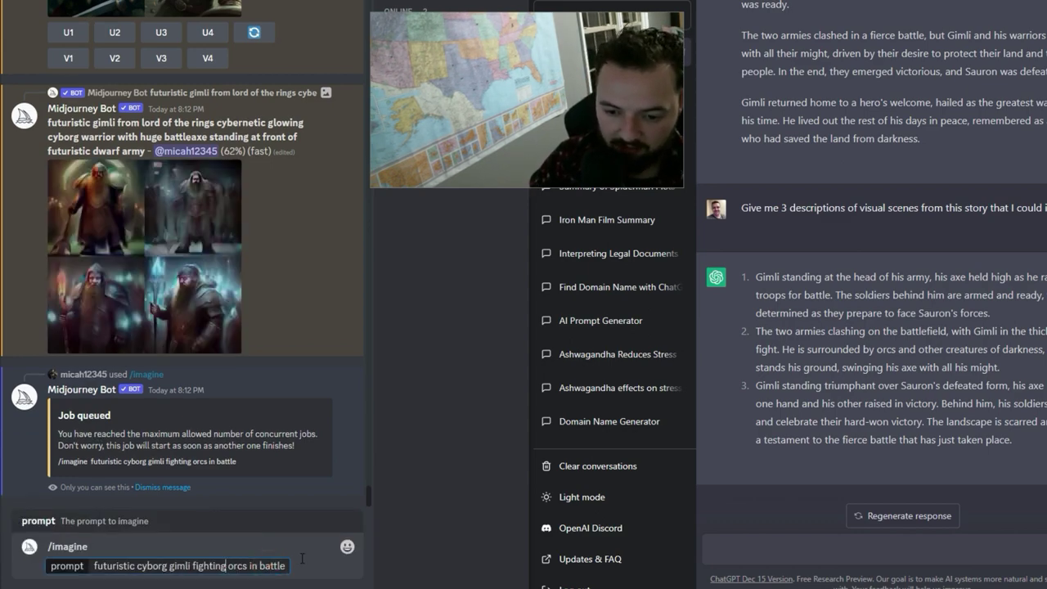
pyautogui.press('Return')
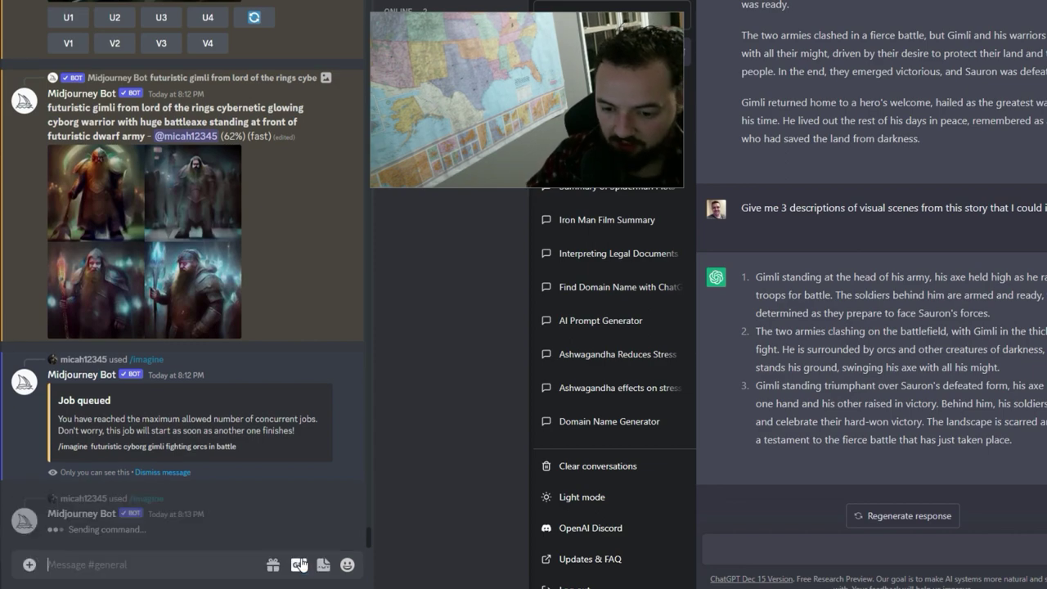
# Resend it with 'evil' replaced by 'many' and 'In digital art style.' appended
pyautogui.press('Up')
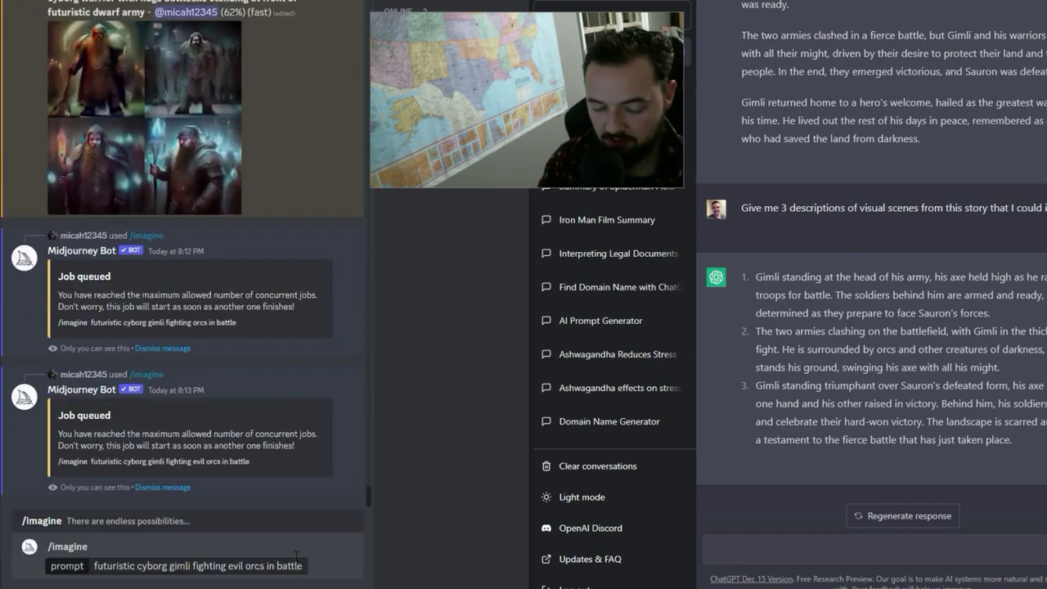
pyautogui.doubleClick(235, 565)
pyautogui.press('BackSpace')
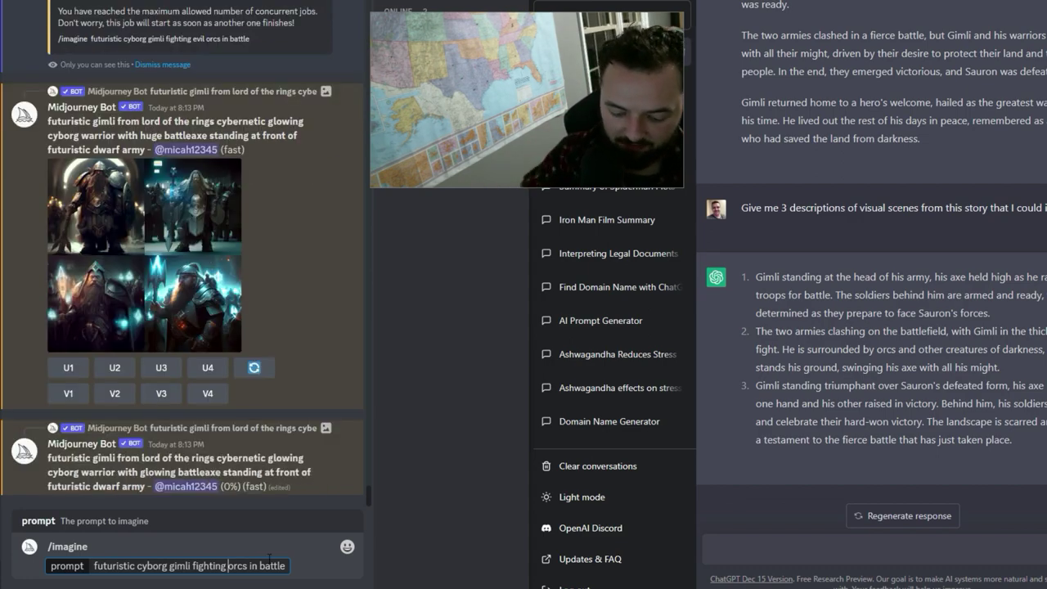
pyautogui.write('many')
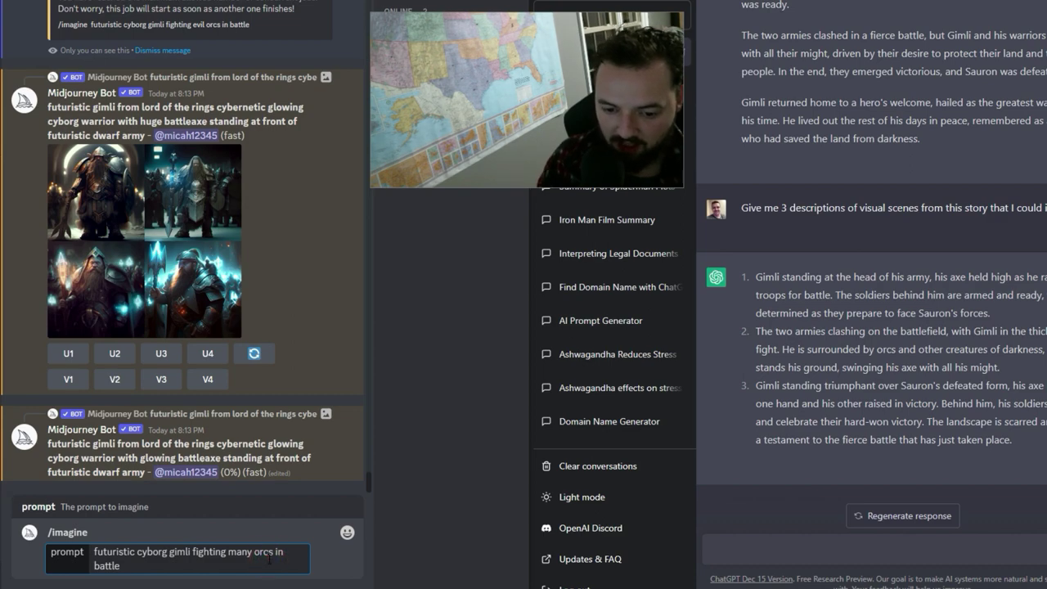
pyautogui.click(264, 563)
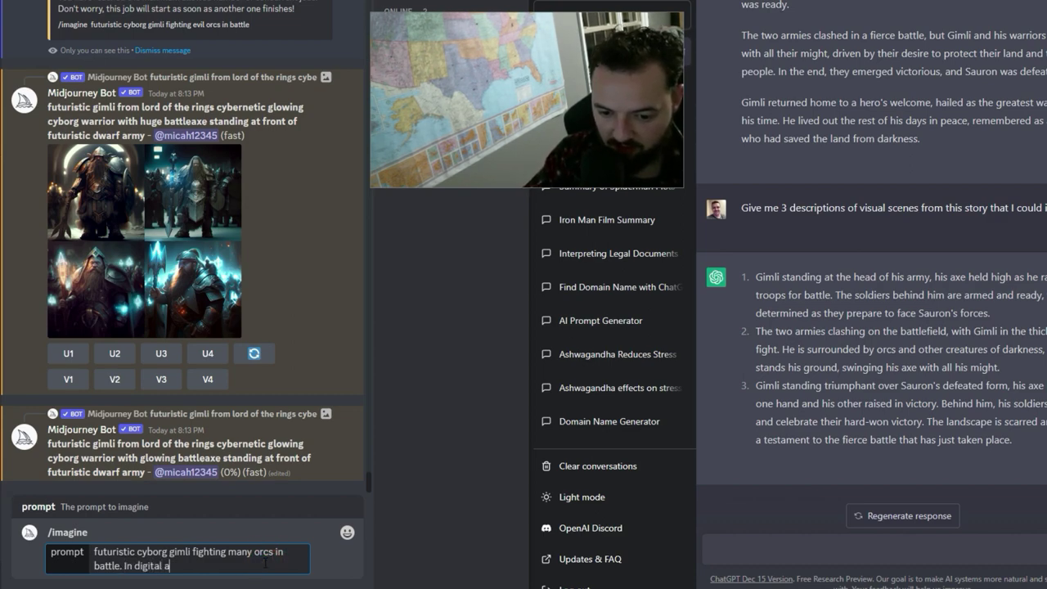
pyautogui.write('. In digital art style.')
pyautogui.press('Return')
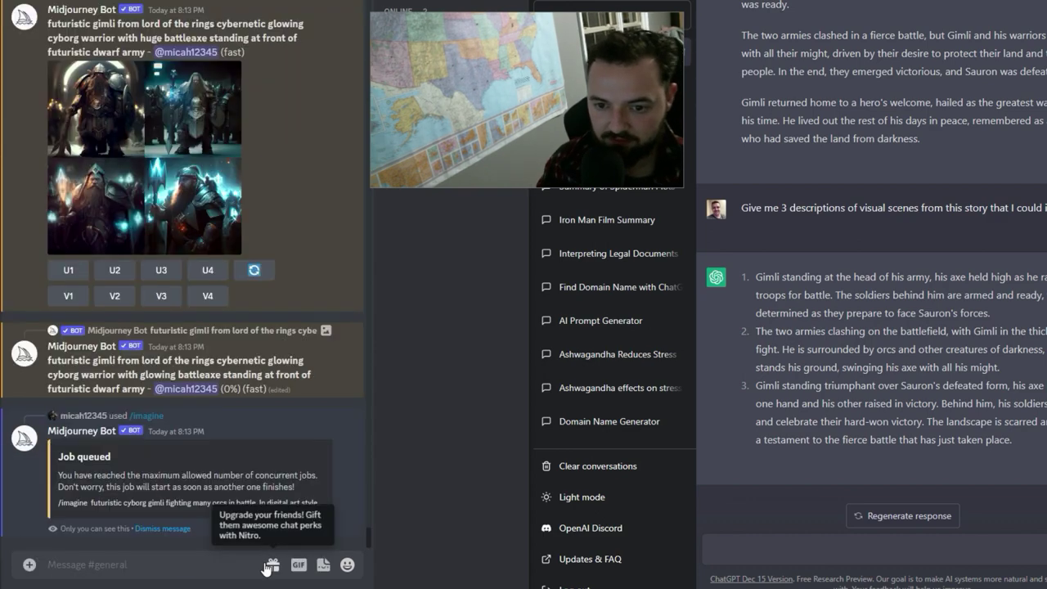
pyautogui.click(211, 213)
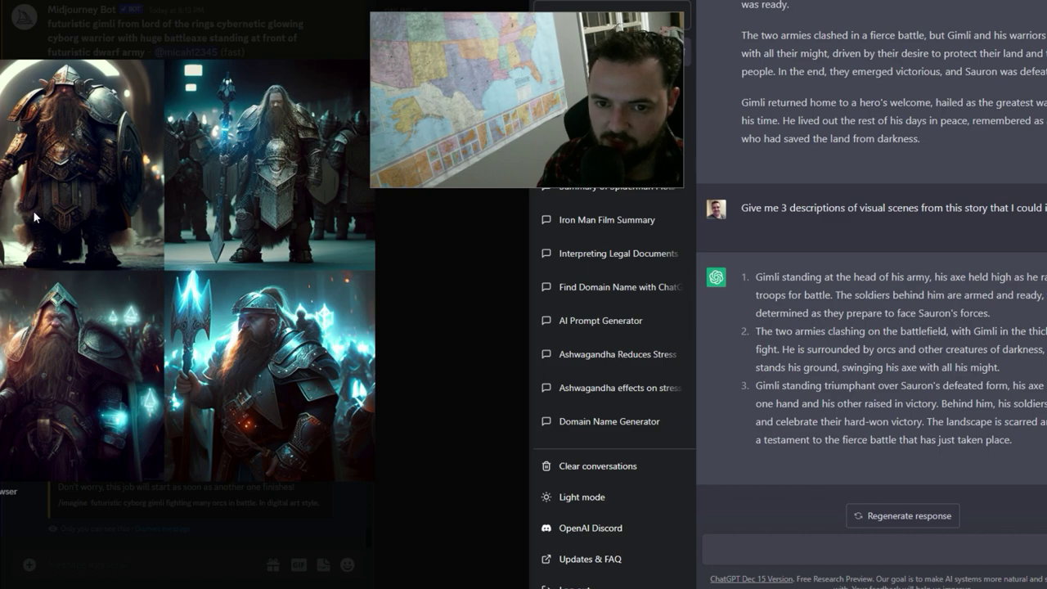
pyautogui.click(400, 349)
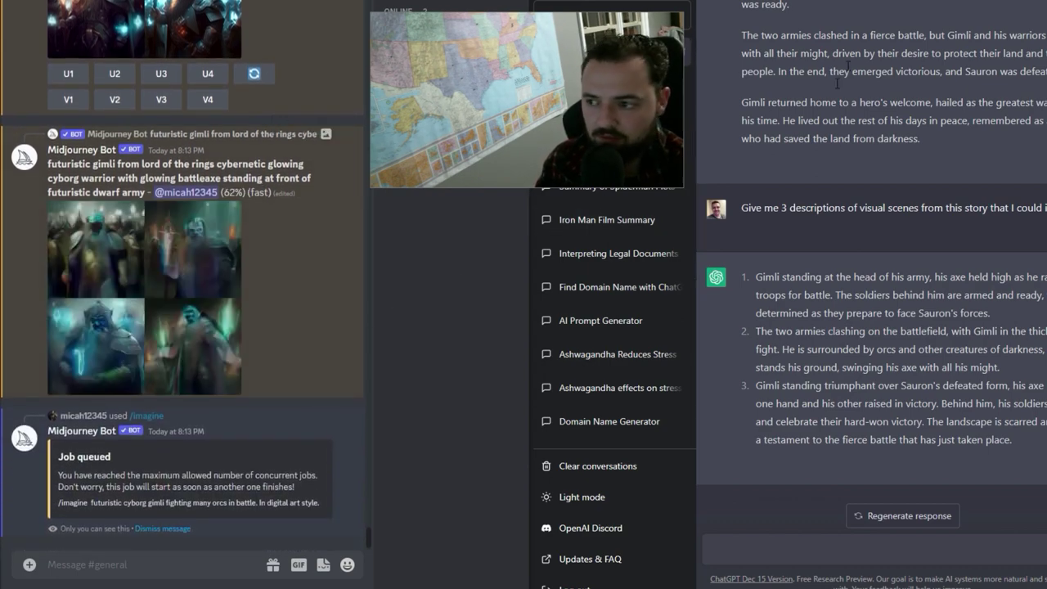
pyautogui.click(144, 358)
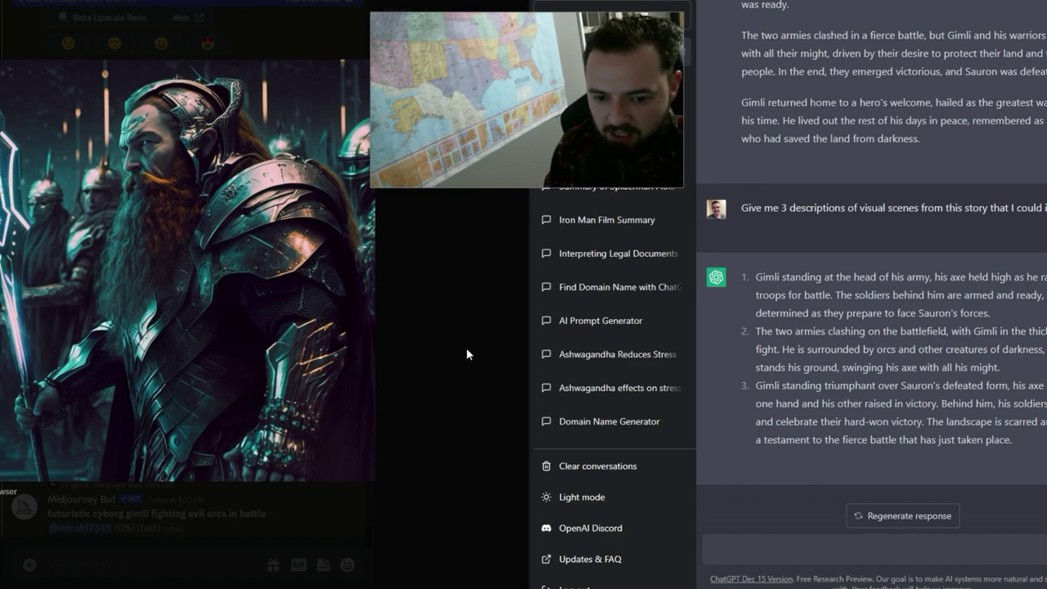
# Compare the glowing-battleaxe Gimli grid enlarged, then upscale its fourth image with U4
pyautogui.click(435, 356)
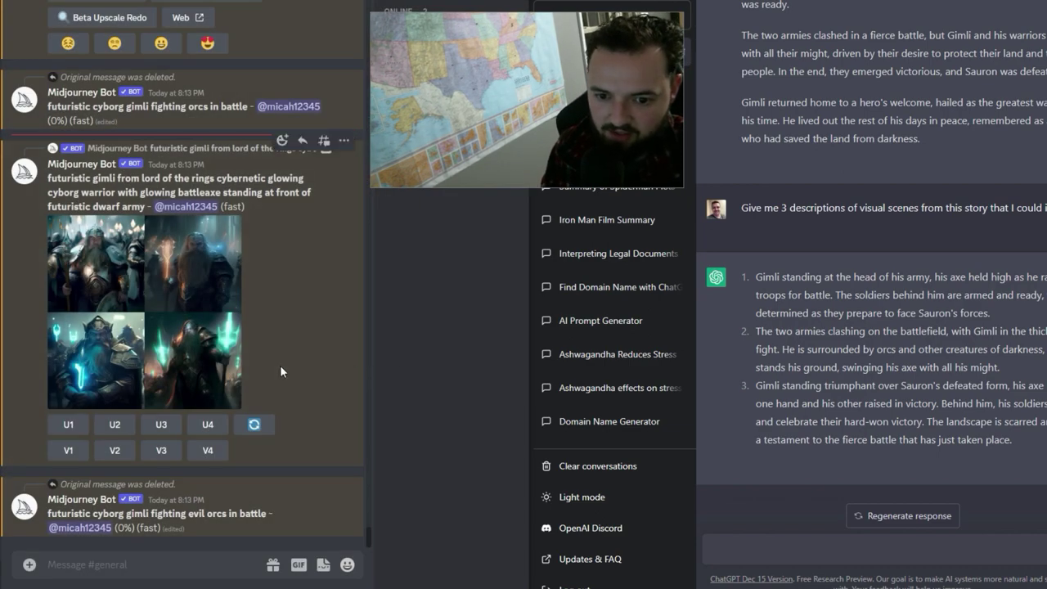
pyautogui.click(197, 378)
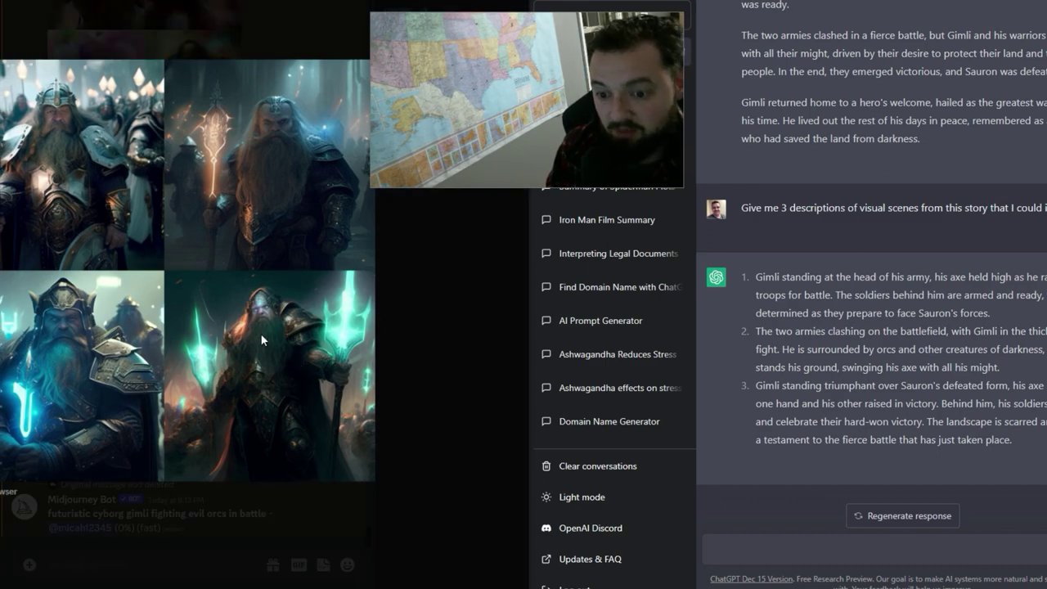
pyautogui.click(411, 257)
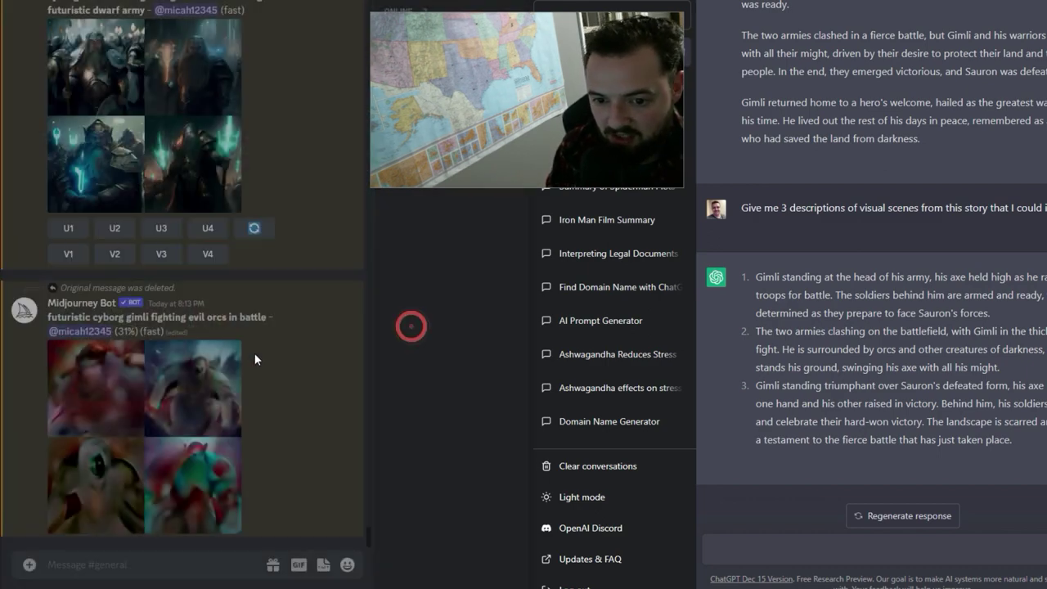
pyautogui.click(209, 231)
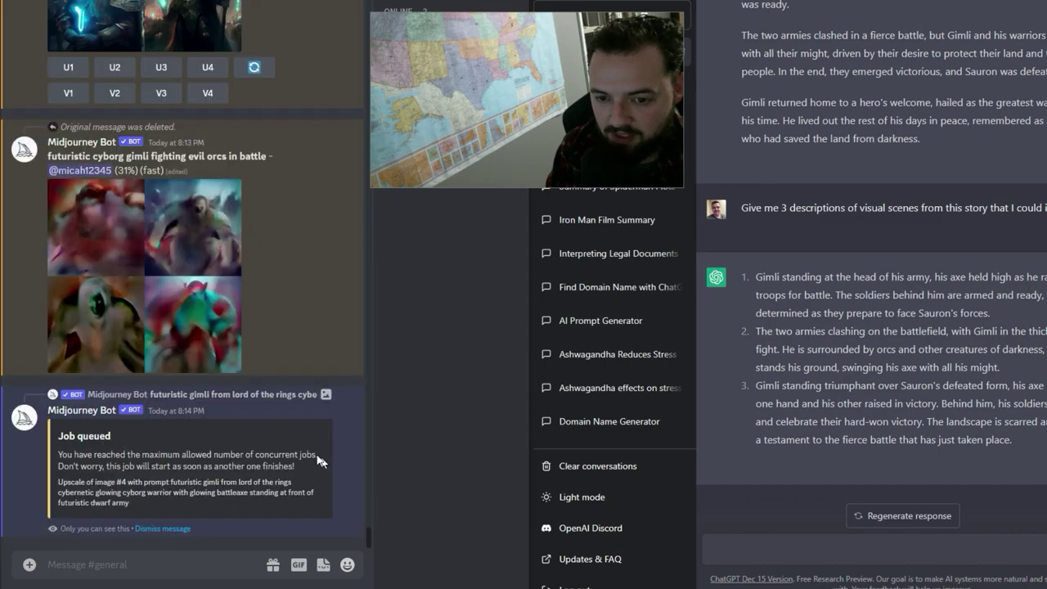
# Take another enlarged look at the dwarf army grid
pyautogui.scroll(3, 273, 404)
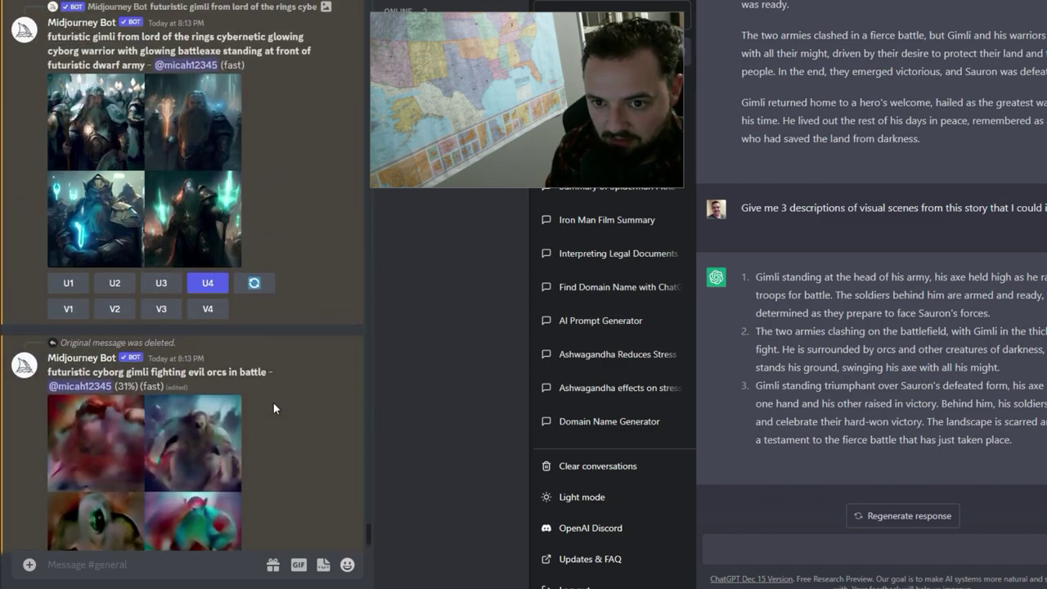
pyautogui.click(84, 252)
pyautogui.click(417, 327)
# Inspect the 'orcs in battle' and 'evil orcs' grids enlarged
pyautogui.scroll(-1, 348, 504)
pyautogui.scroll(-3, 290, 500)
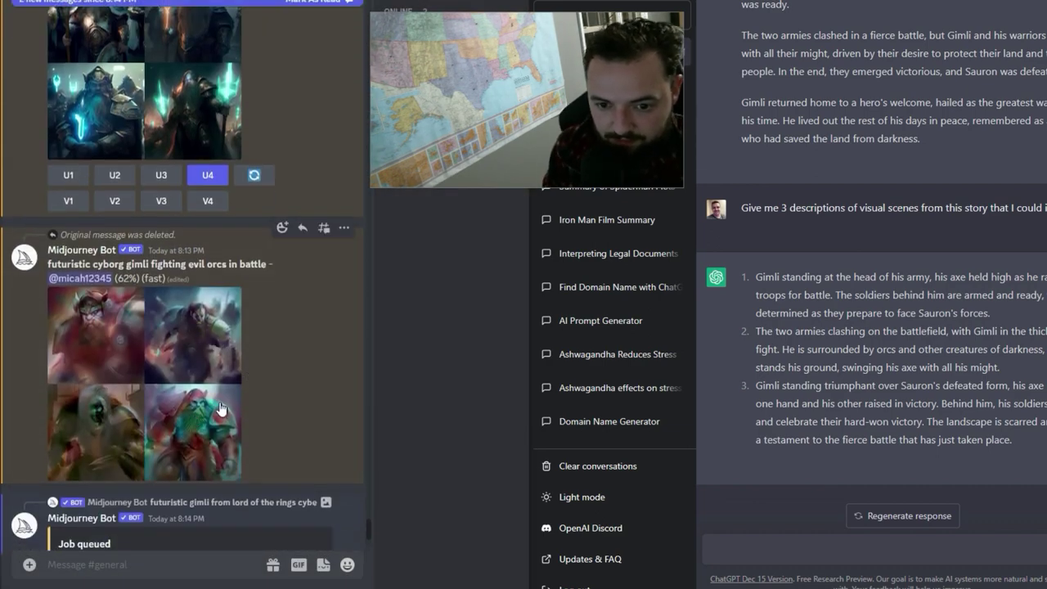
pyautogui.scroll(-3, 223, 410)
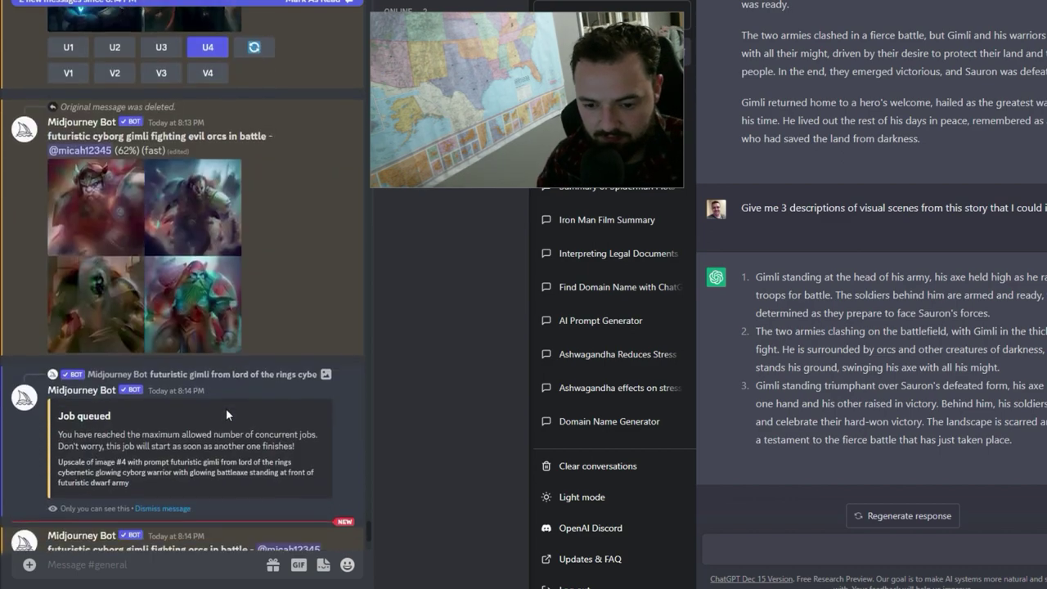
pyautogui.scroll(-5, 227, 414)
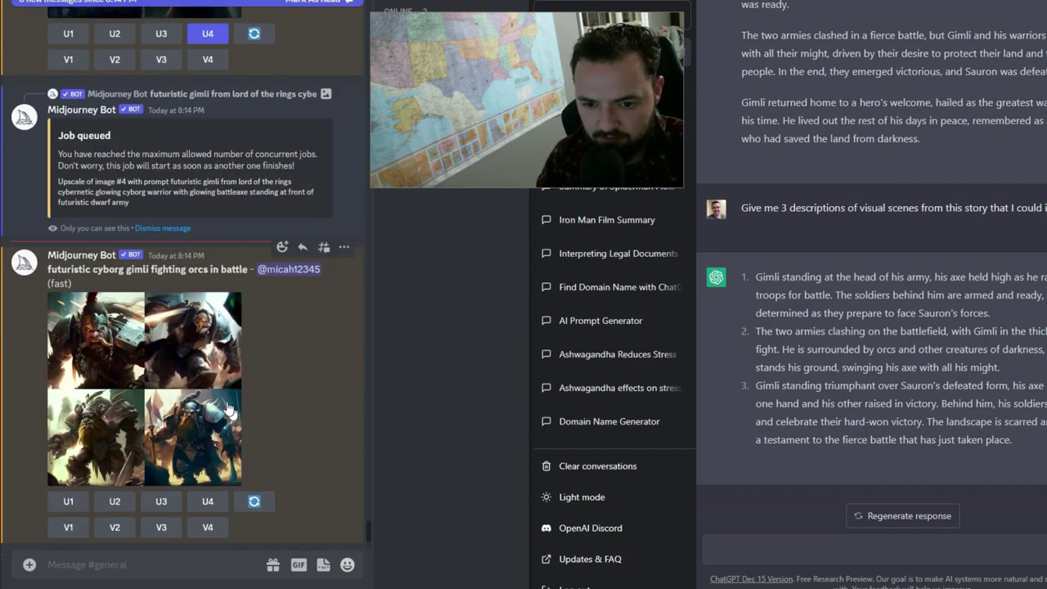
pyautogui.click(185, 381)
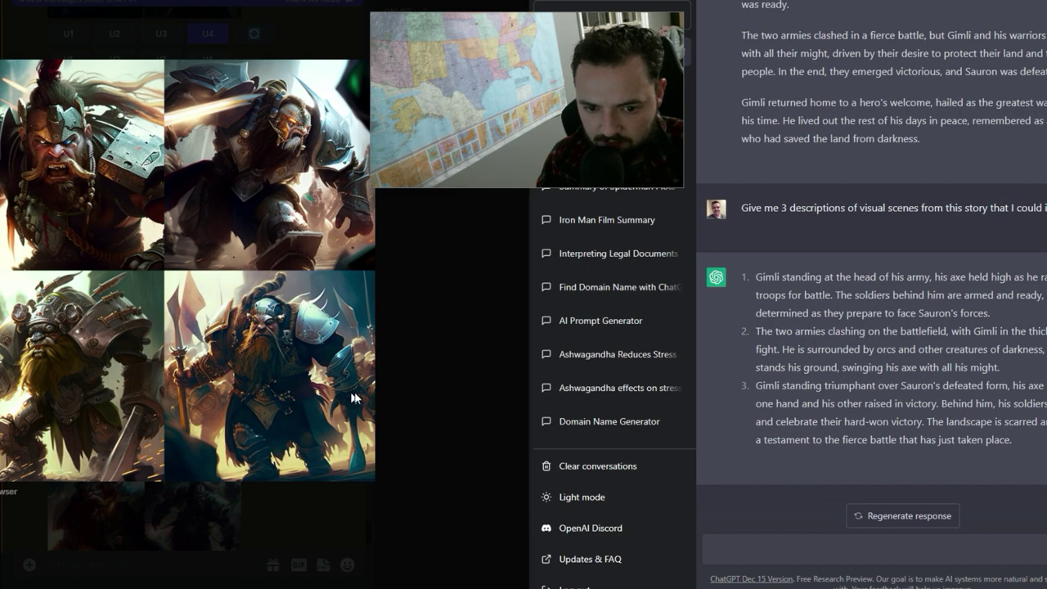
pyautogui.click(449, 400)
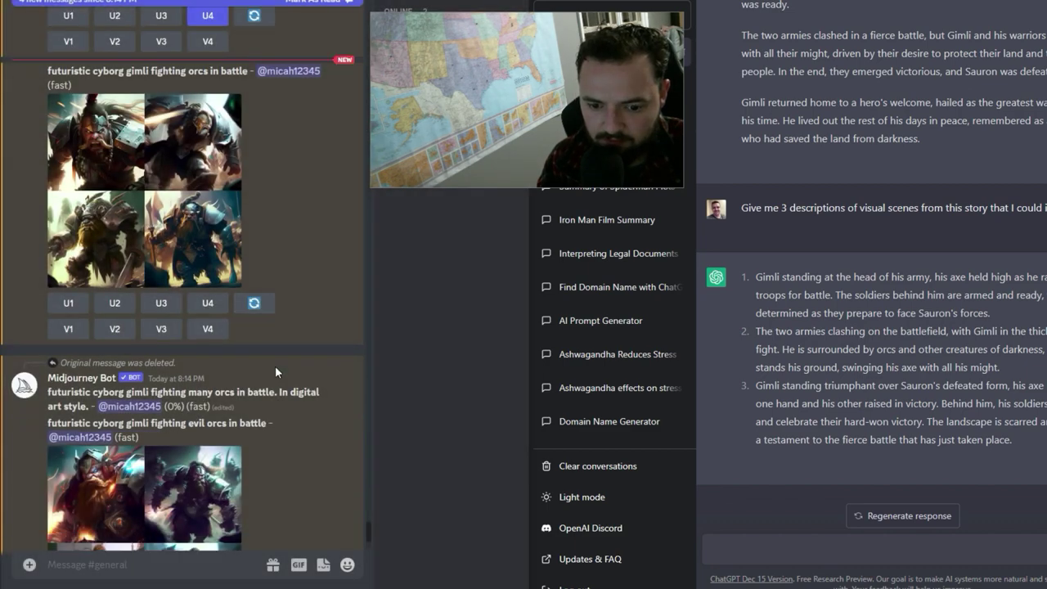
pyautogui.click(132, 424)
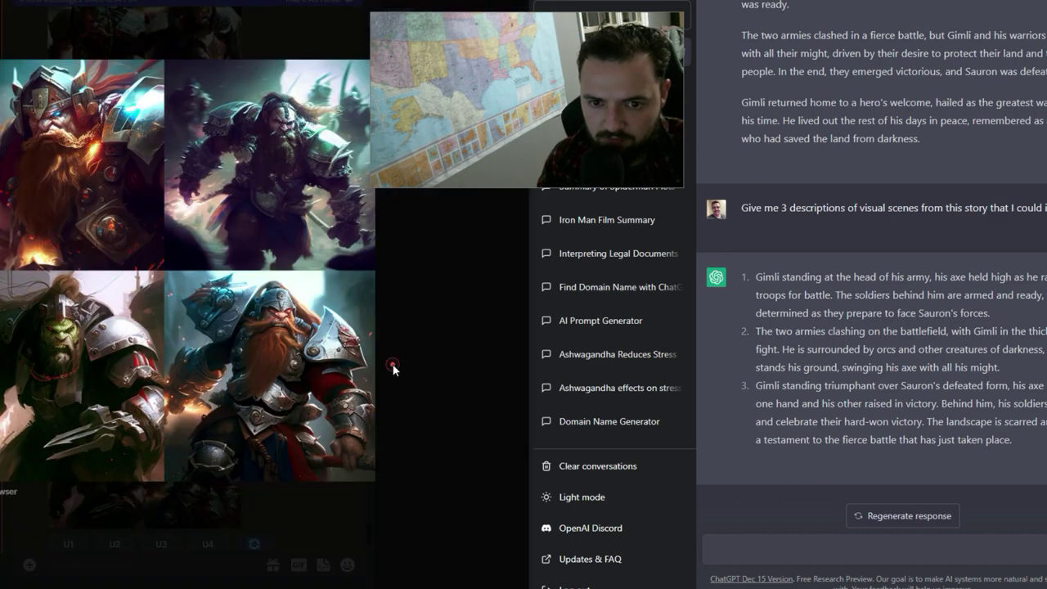
pyautogui.click(392, 369)
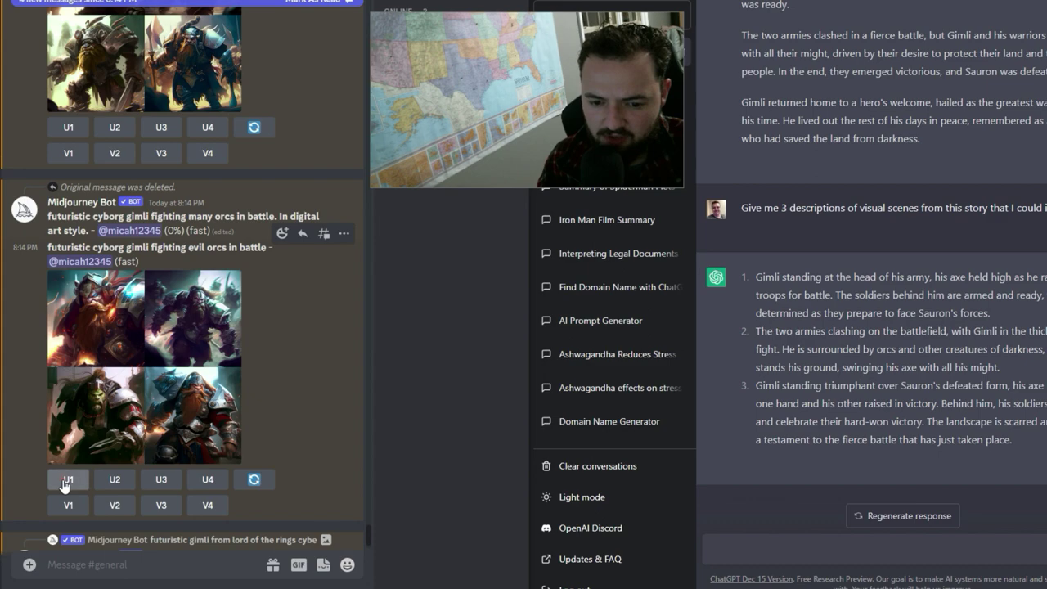
# Upscale image 1 of the evil orcs grid with U1 and re-view that grid enlarged
pyautogui.click(66, 481)
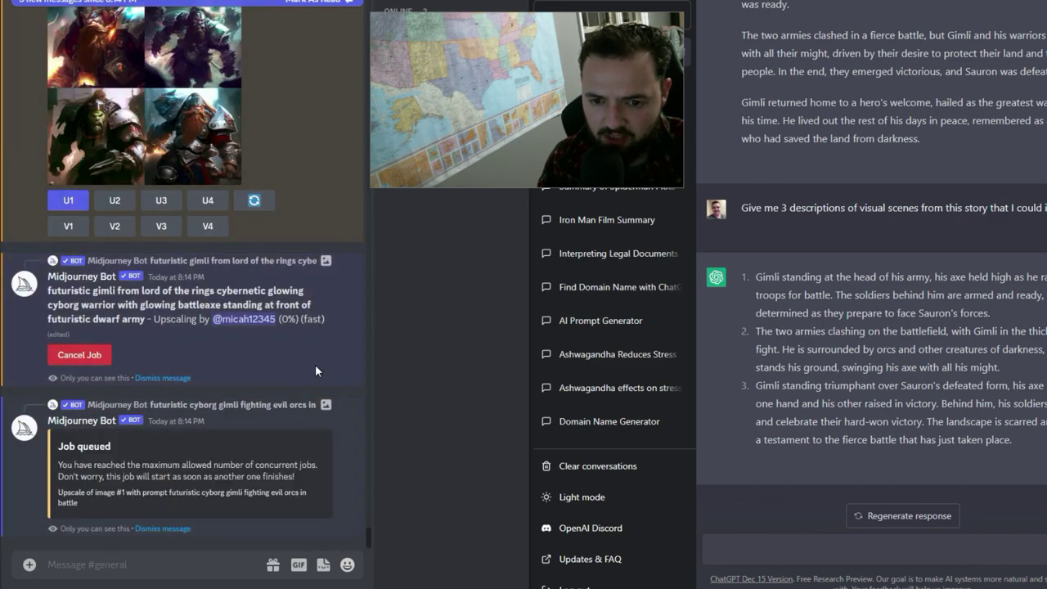
pyautogui.scroll(3, 213, 327)
pyautogui.click(163, 270)
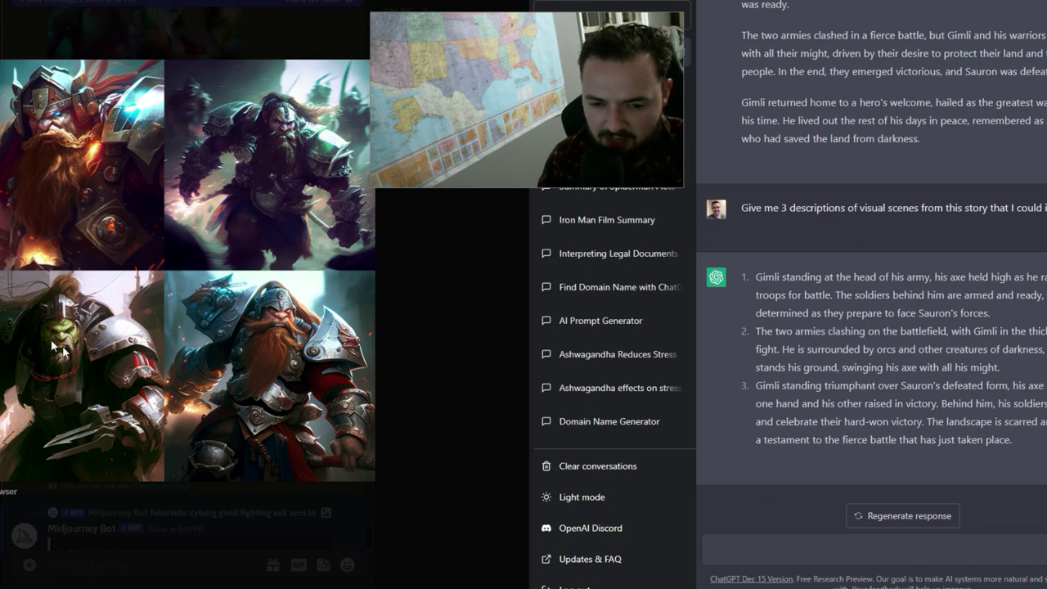
pyautogui.click(411, 313)
# Review the battleaxe Gimli grid enlarged, then scroll back toward the newest messages
pyautogui.scroll(3, 331, 291)
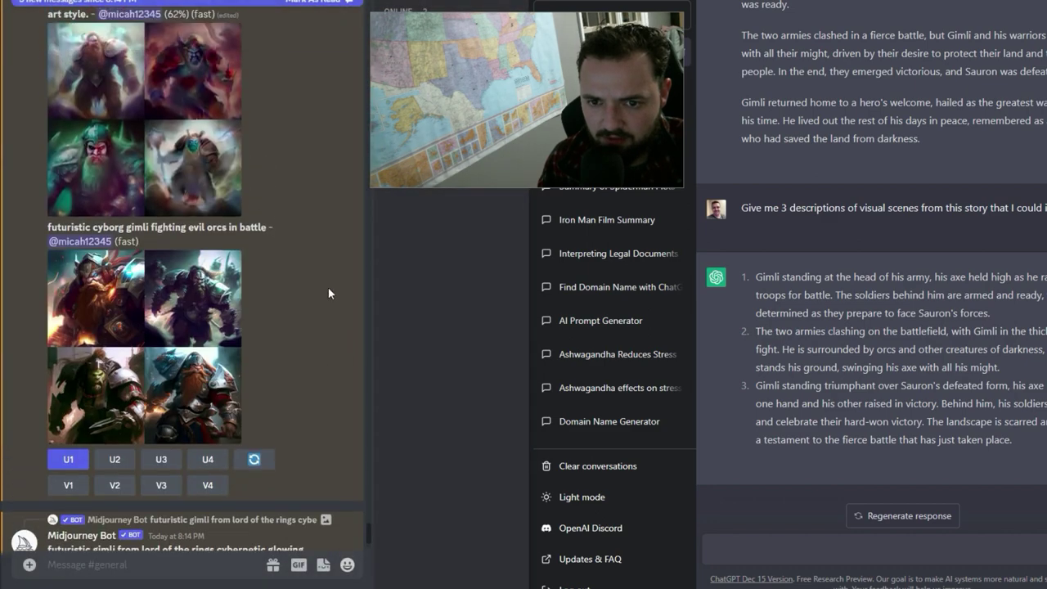
pyautogui.scroll(5, 327, 286)
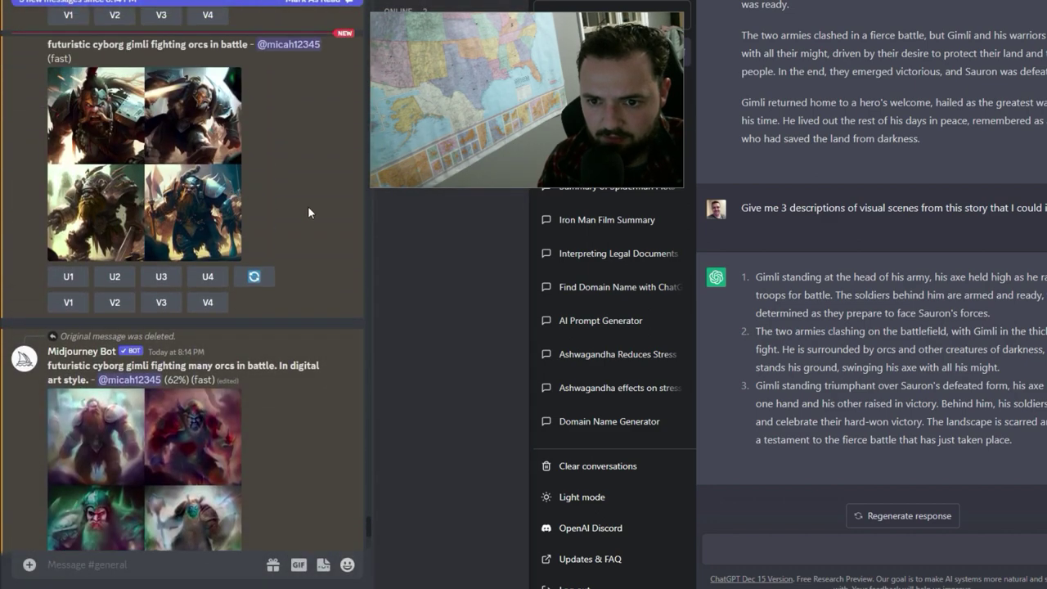
pyautogui.scroll(5, 328, 220)
pyautogui.click(213, 204)
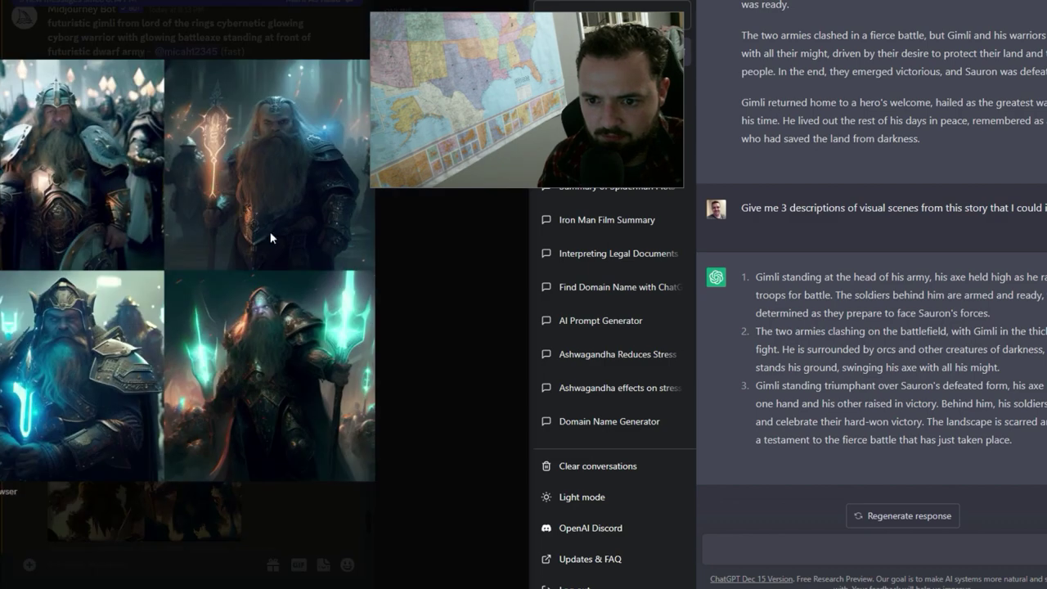
pyautogui.click(391, 307)
pyautogui.scroll(1, 297, 250)
pyautogui.scroll(5, 299, 252)
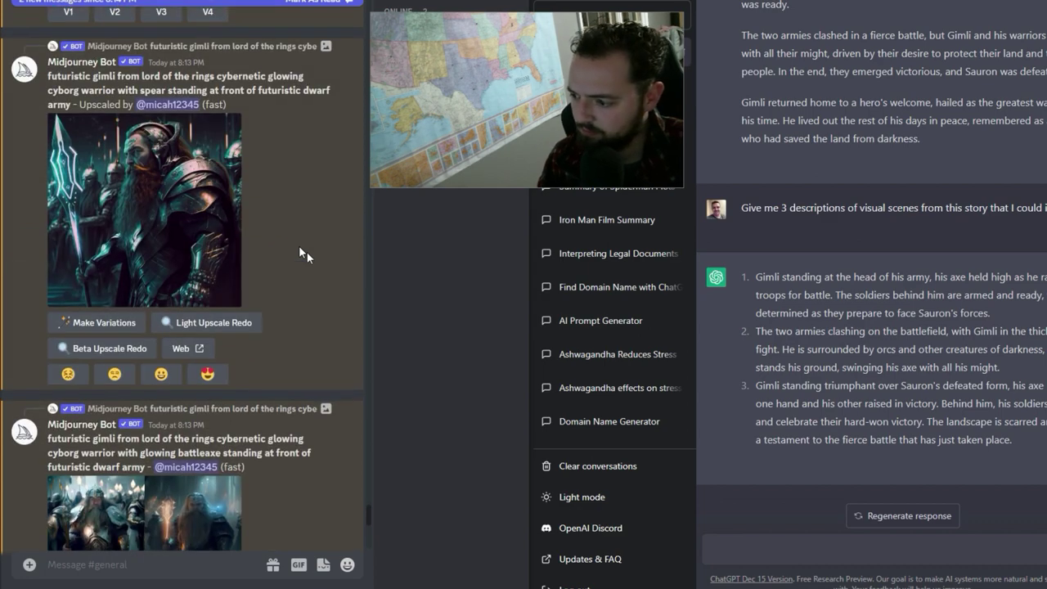
pyautogui.scroll(-3, 322, 261)
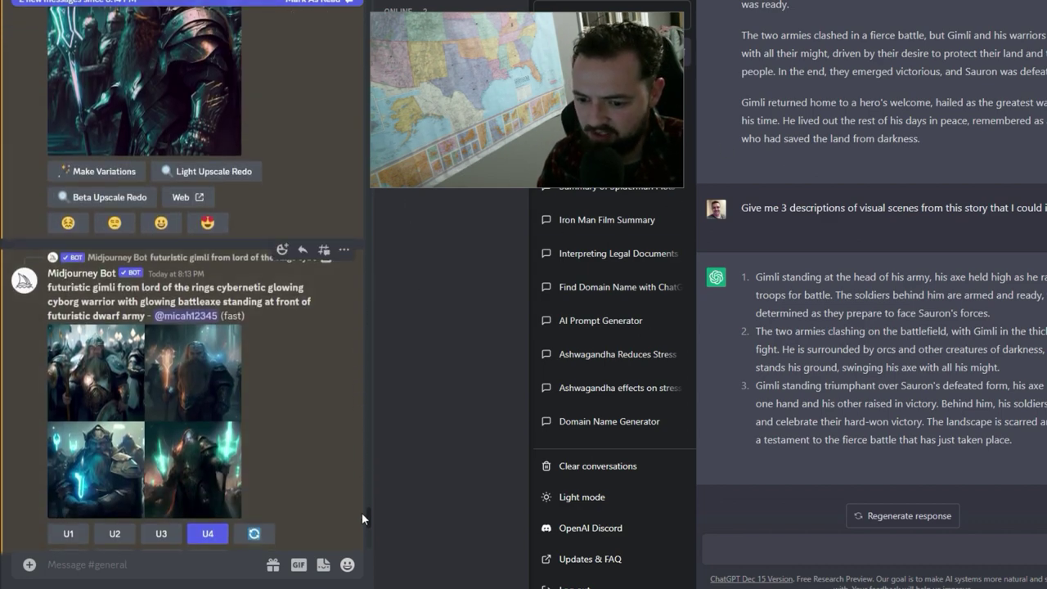
pyautogui.scroll(-10, 367, 531)
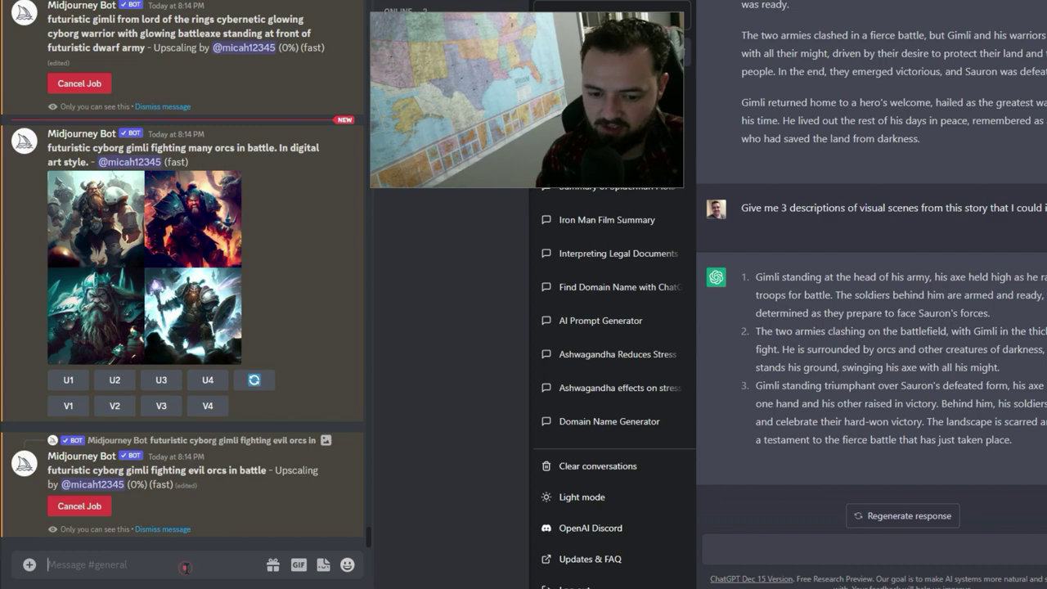
# Submit /imagine 'futuristic sauron from lord of the rings'
pyautogui.write('/futur')
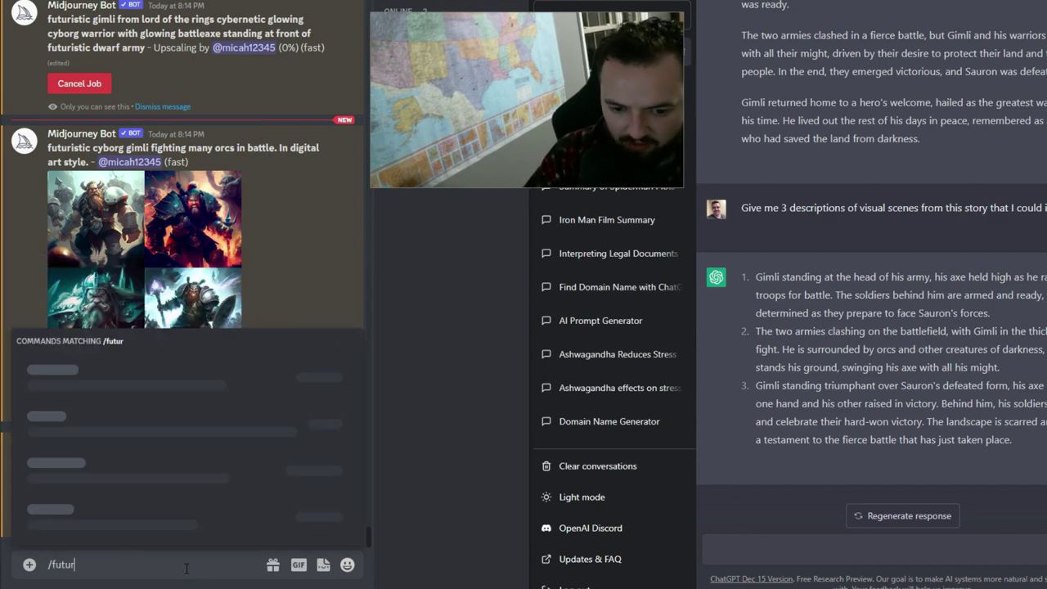
pyautogui.press('BackSpace')
pyautogui.press('BackSpace')
pyautogui.press('BackSpace')
pyautogui.press('BackSpace')
pyautogui.press('BackSpace')
pyautogui.write('imagine')
pyautogui.press('Tab')
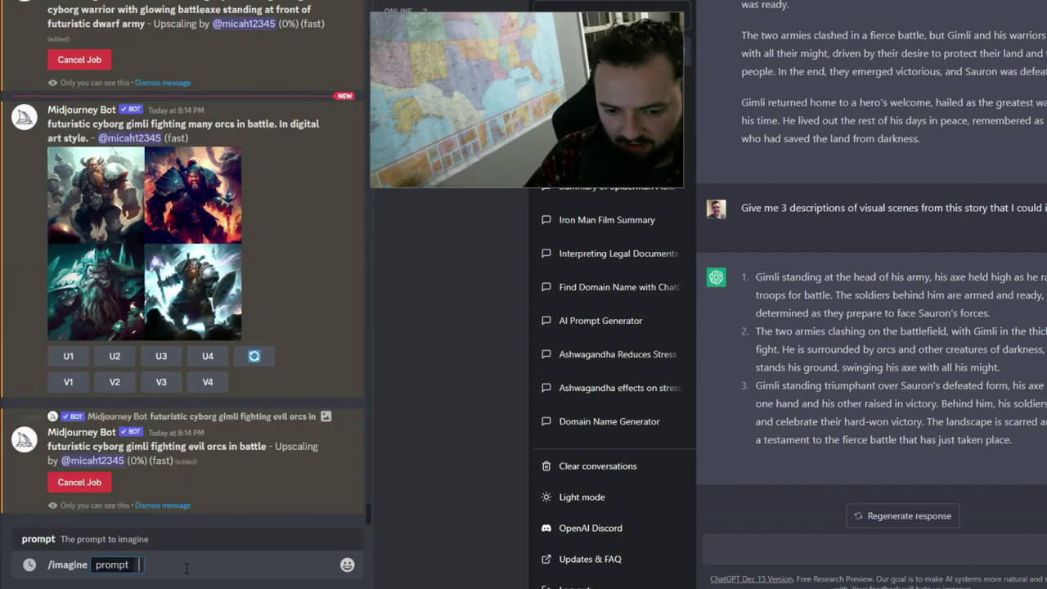
pyautogui.write('futurist')
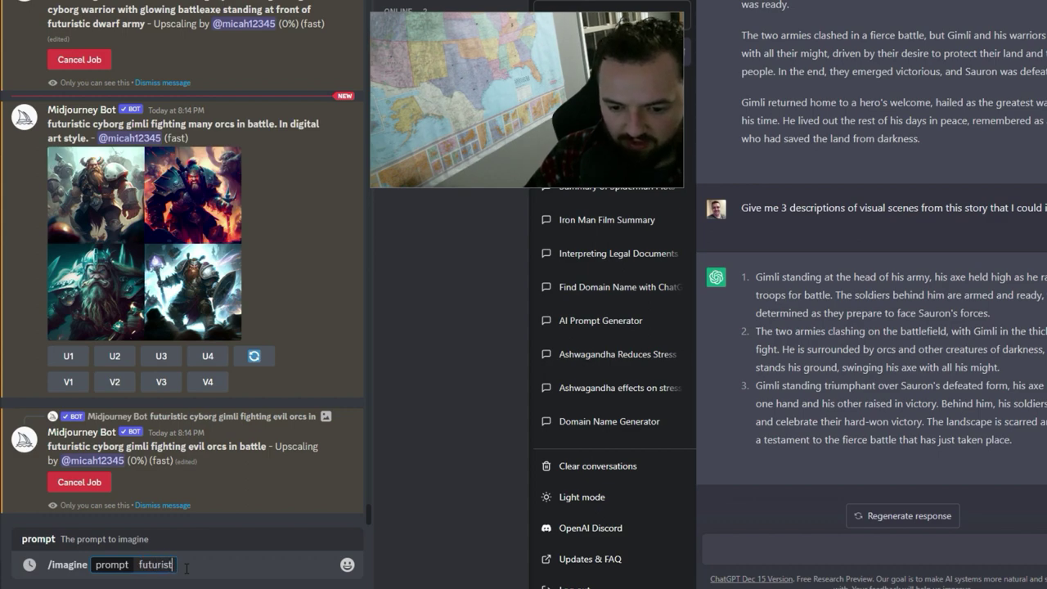
pyautogui.write('ic sauron from ')
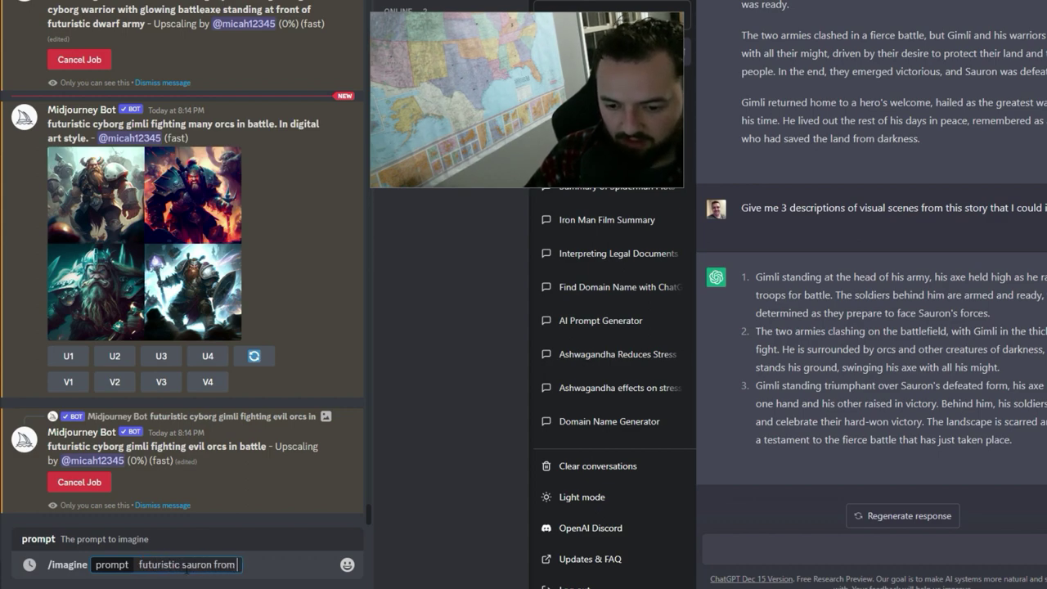
pyautogui.write('lord of the rings')
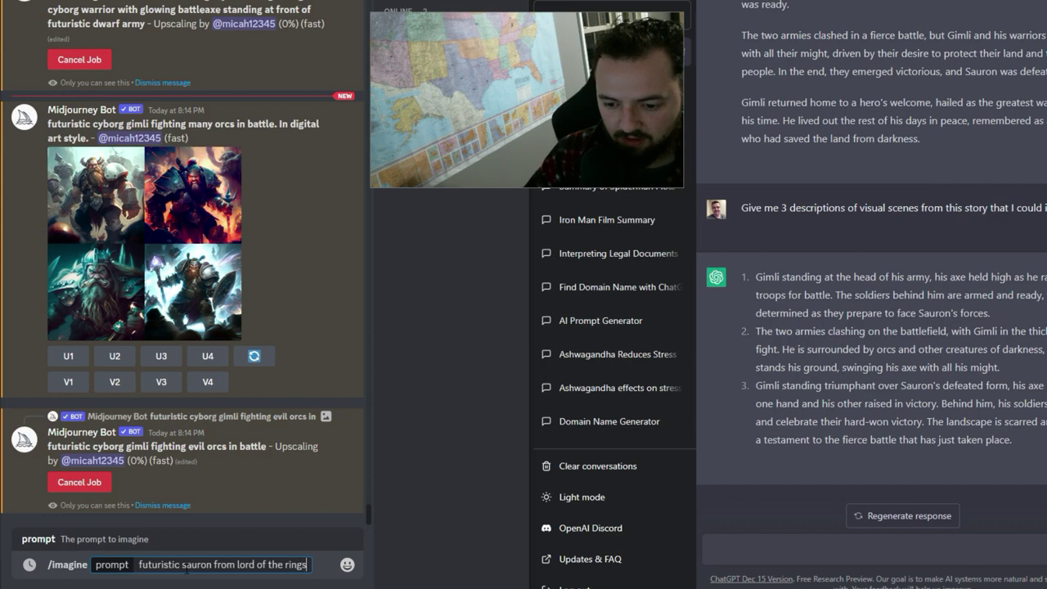
pyautogui.press('Return')
# Resend the prompt reworded as 'futuristic sauron evil ready for battle'
pyautogui.press('Up')
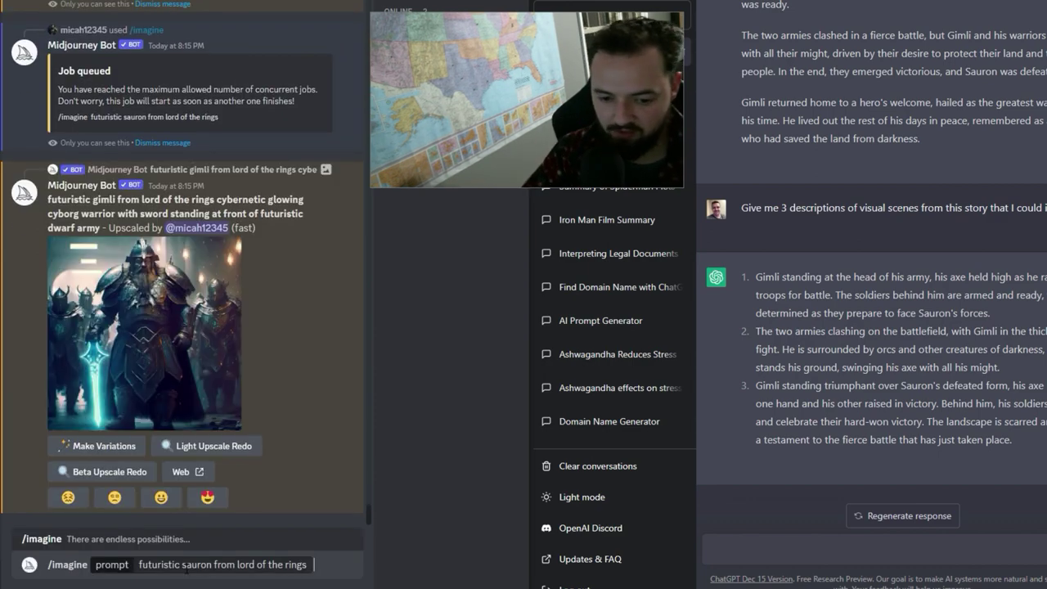
pyautogui.press('BackSpace')
pyautogui.press('BackSpace')
pyautogui.press('BackSpace')
pyautogui.press('BackSpace')
pyautogui.press('BackSpace')
pyautogui.press('BackSpace')
pyautogui.press('BackSpace')
pyautogui.press('BackSpace')
pyautogui.press('BackSpace')
pyautogui.press('BackSpace')
pyautogui.press('BackSpace')
pyautogui.press('BackSpace')
pyautogui.press('BackSpace')
pyautogui.press('BackSpace')
pyautogui.press('BackSpace')
pyautogui.press('BackSpace')
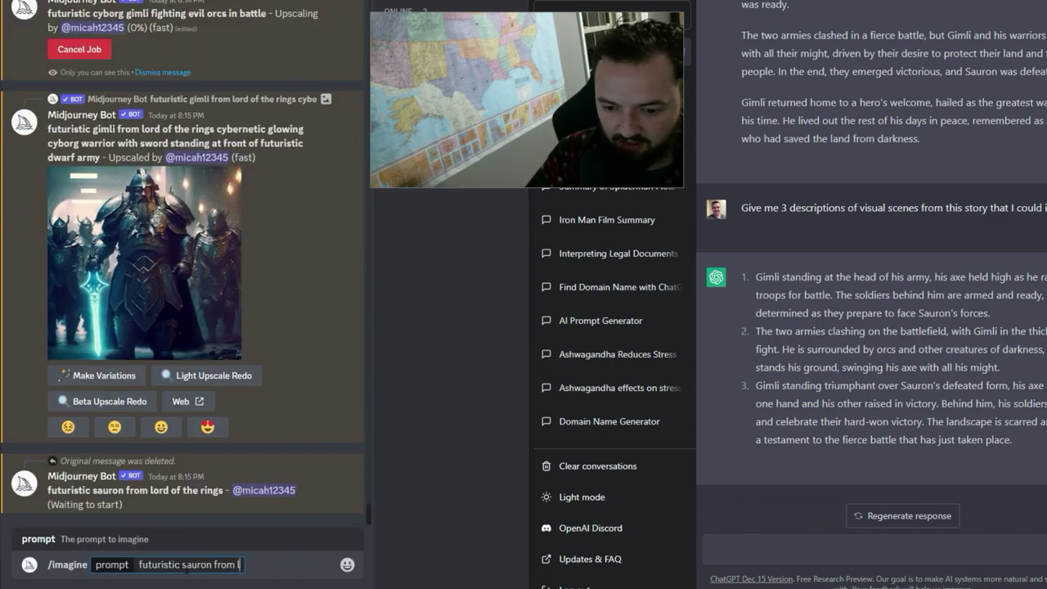
pyautogui.press('BackSpace')
pyautogui.press('BackSpace')
pyautogui.press('BackSpace')
pyautogui.press('BackSpace')
pyautogui.press('BackSpace')
pyautogui.press('BackSpace')
pyautogui.press('BackSpace')
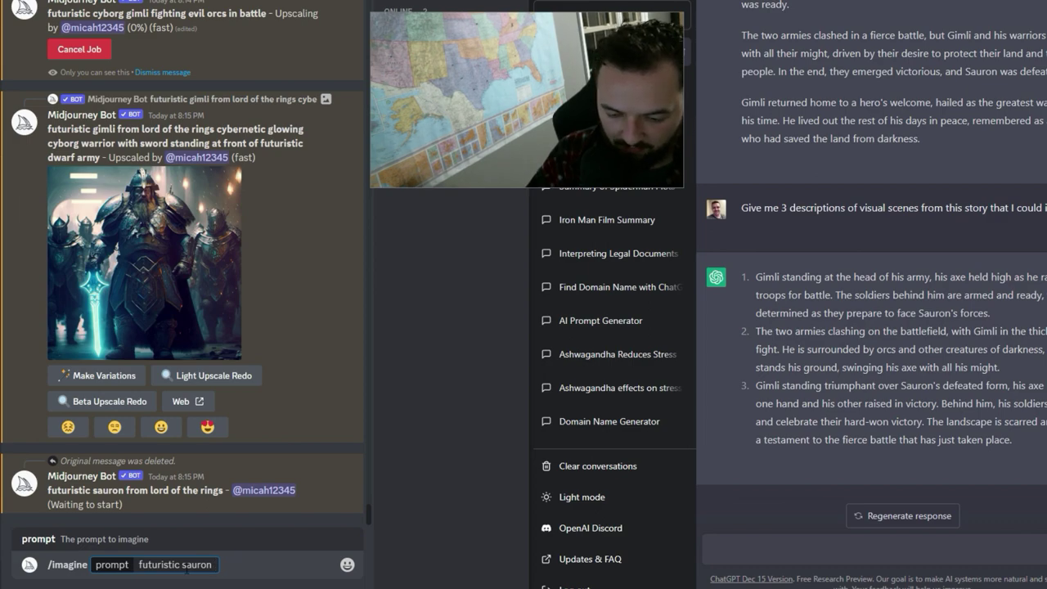
pyautogui.write('with')
pyautogui.press('BackSpace')
pyautogui.press('BackSpace')
pyautogui.press('BackSpace')
pyautogui.press('BackSpace')
pyautogui.write('evil')
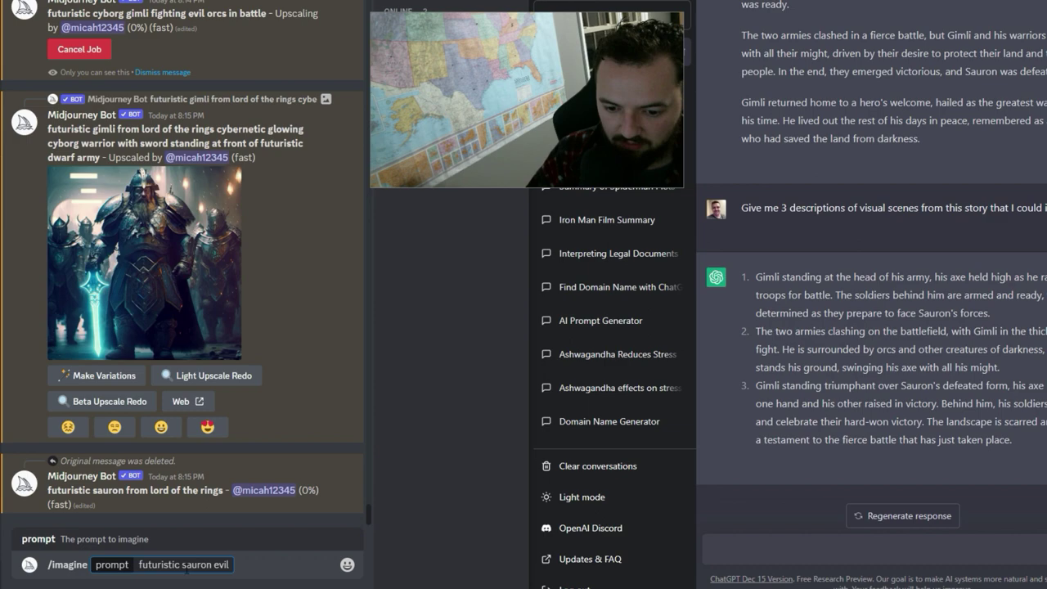
pyautogui.write(' ready for battle')
pyautogui.press('Return')
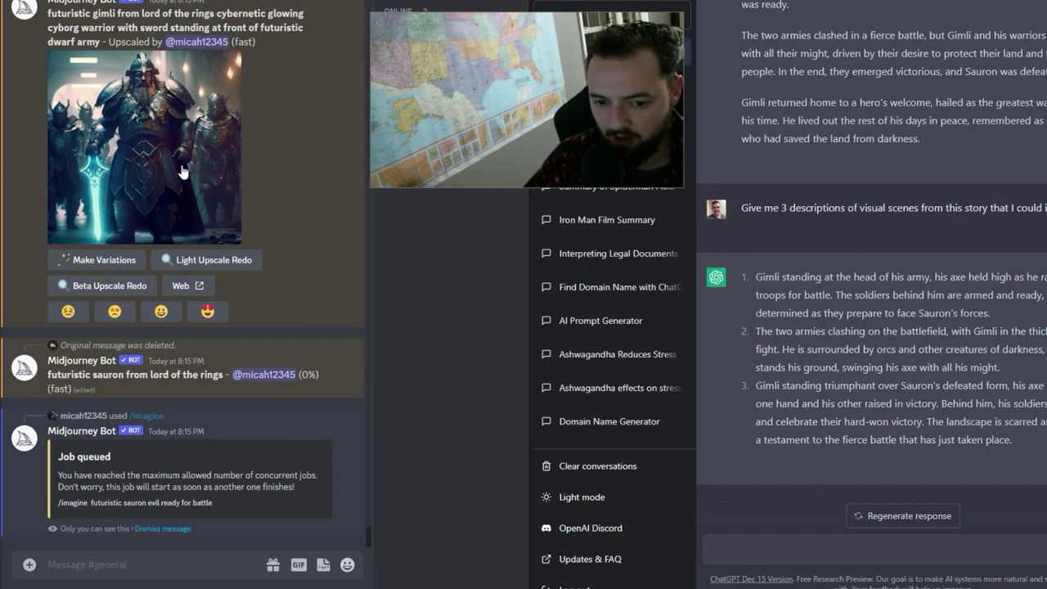
# Send a reworded prompt: 'cybernetic sauron with blue glowing eyes'
pyautogui.press('Up')
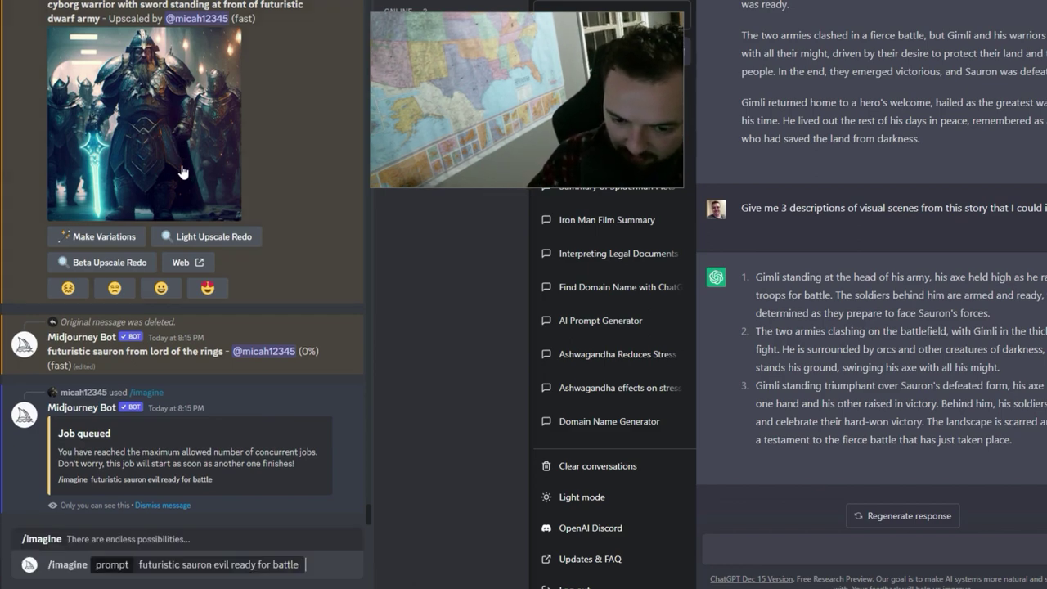
pyautogui.press('BackSpace')
pyautogui.press('BackSpace')
pyautogui.press('BackSpace')
pyautogui.press('BackSpace')
pyautogui.press('BackSpace')
pyautogui.press('BackSpace')
pyautogui.press('BackSpace')
pyautogui.press('BackSpace')
pyautogui.press('BackSpace')
pyautogui.press('BackSpace')
pyautogui.press('BackSpace')
pyautogui.press('BackSpace')
pyautogui.press('BackSpace')
pyautogui.press('BackSpace')
pyautogui.press('BackSpace')
pyautogui.press('BackSpace')
pyautogui.press('BackSpace')
pyautogui.press('BackSpace')
pyautogui.press('BackSpace')
pyautogui.press('BackSpace')
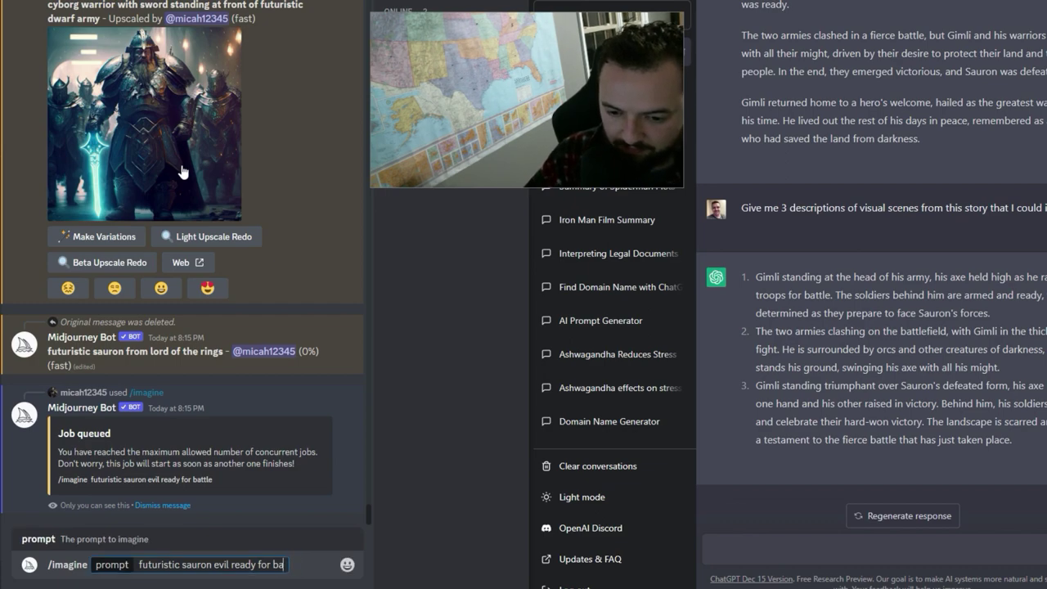
pyautogui.press('BackSpace')
pyautogui.press('BackSpace')
pyautogui.press('BackSpace')
pyautogui.write('cybernetic sauron')
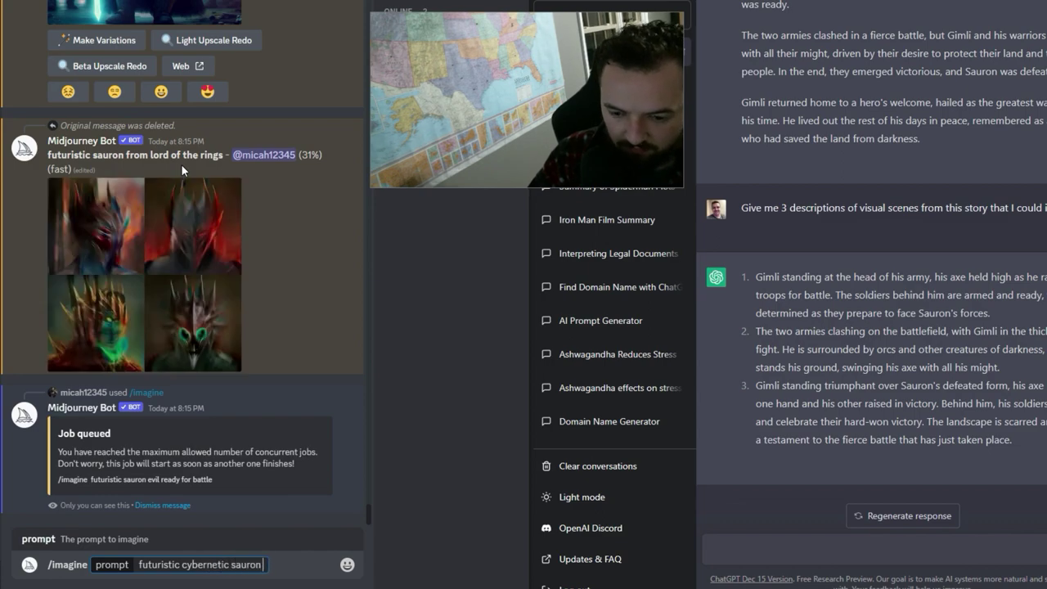
pyautogui.write(' with blue glowing eyes')
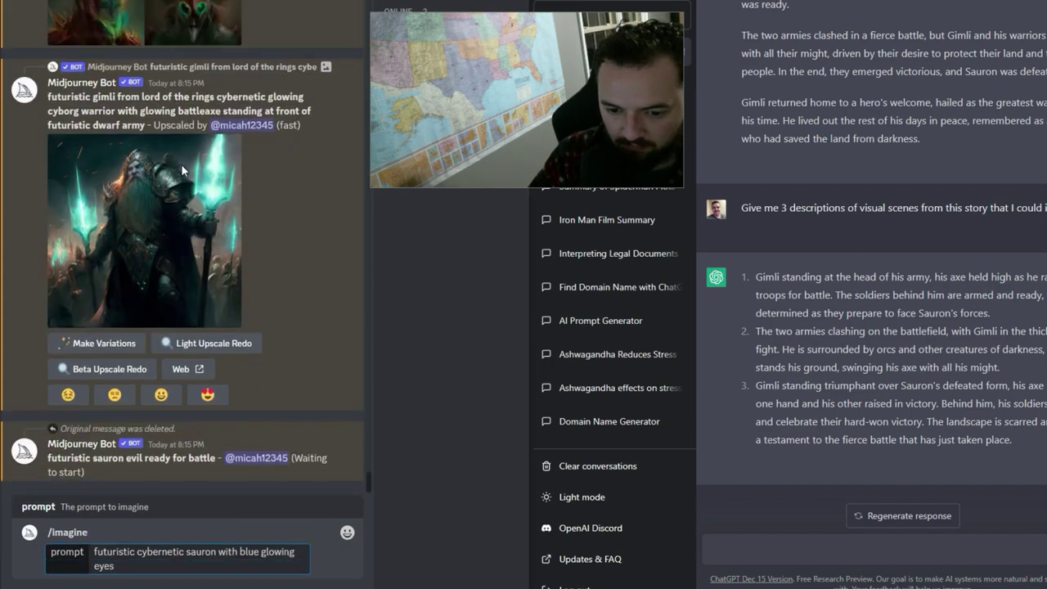
pyautogui.press('Return')
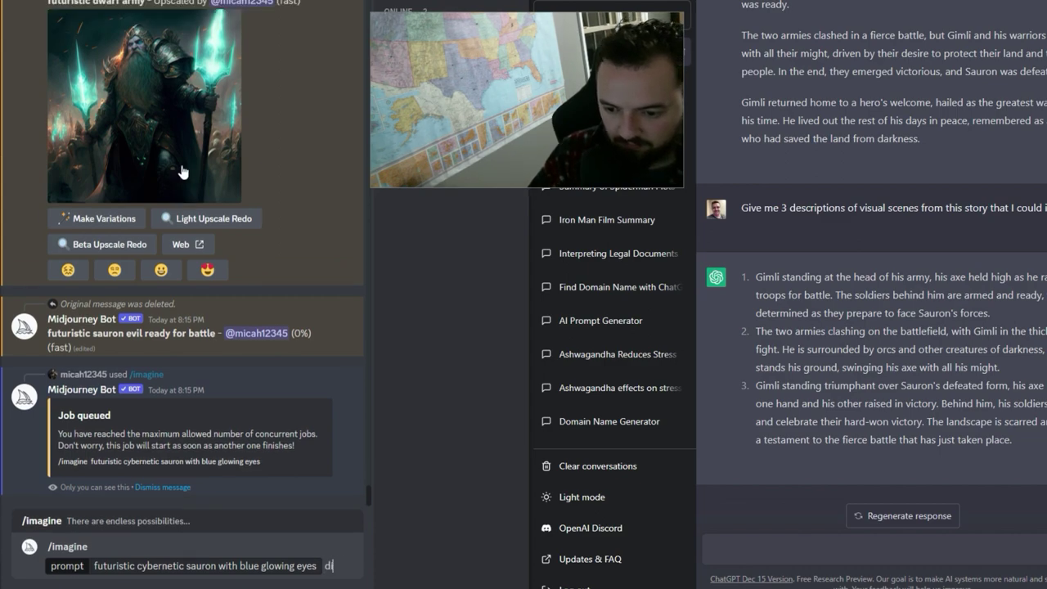
# Send a digital-art-style version of the cybernetic blue-eyed Sauron prompt
pyautogui.press('BackSpace')
pyautogui.press('BackSpace')
pyautogui.press('BackSpace')
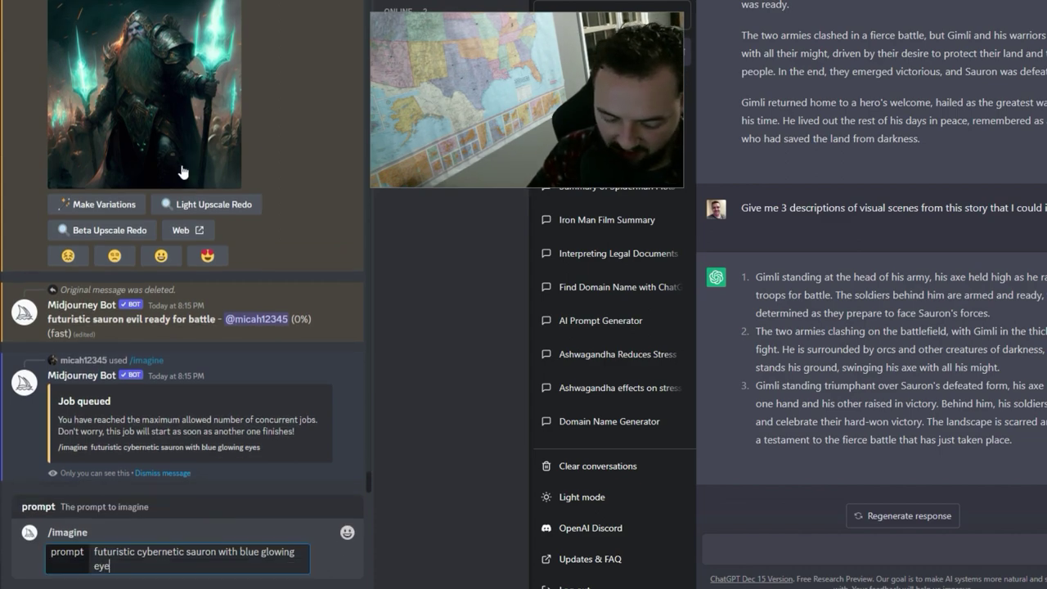
pyautogui.write('e digital a')
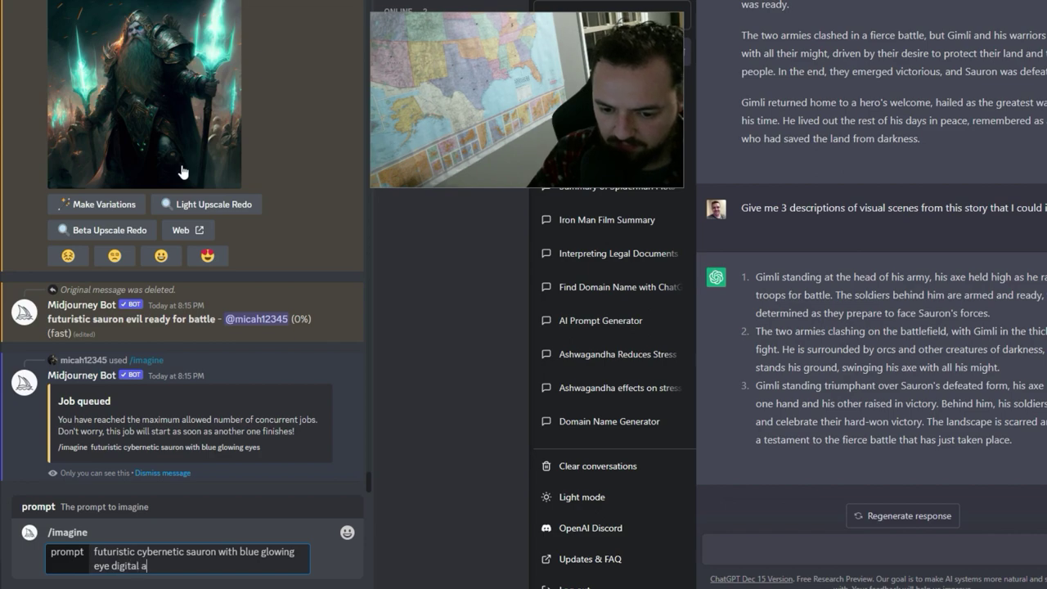
pyautogui.write('rt style')
pyautogui.press('Return')
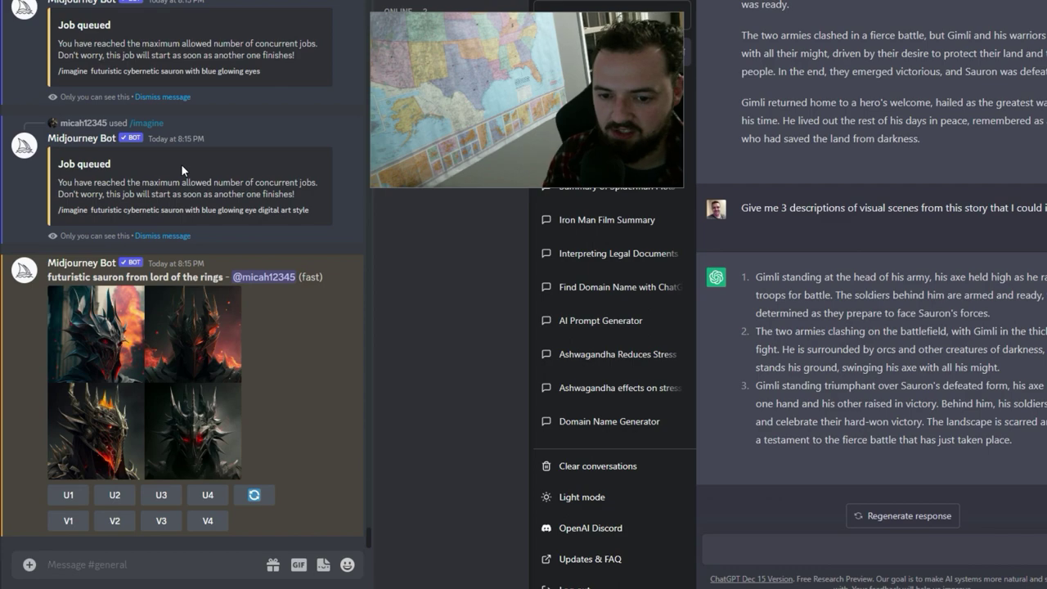
# Review the futuristic Sauron grid enlarged and upscale its first image with U1
pyautogui.click(197, 293)
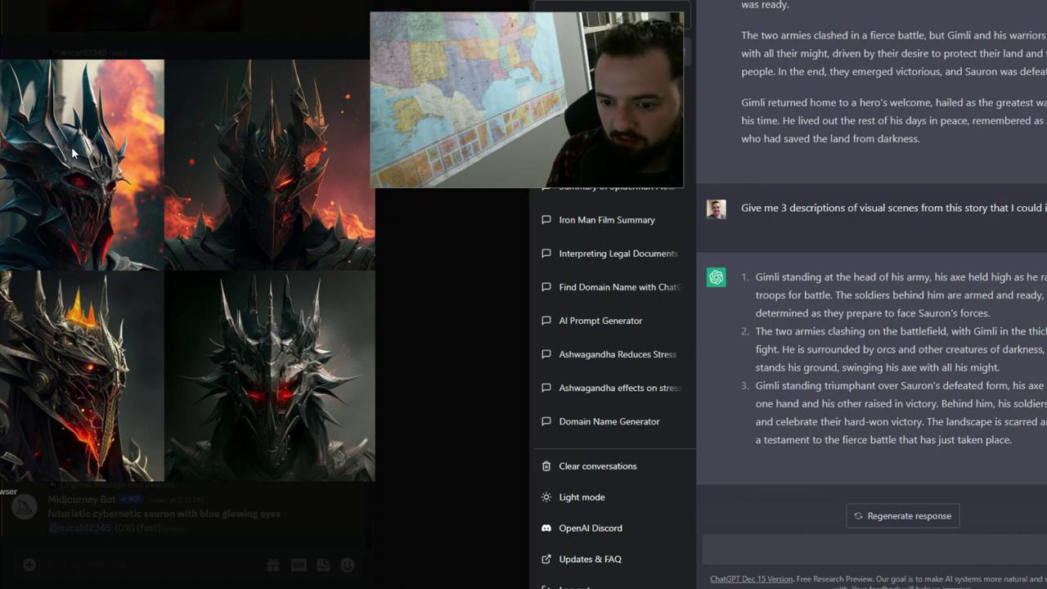
pyautogui.click(440, 321)
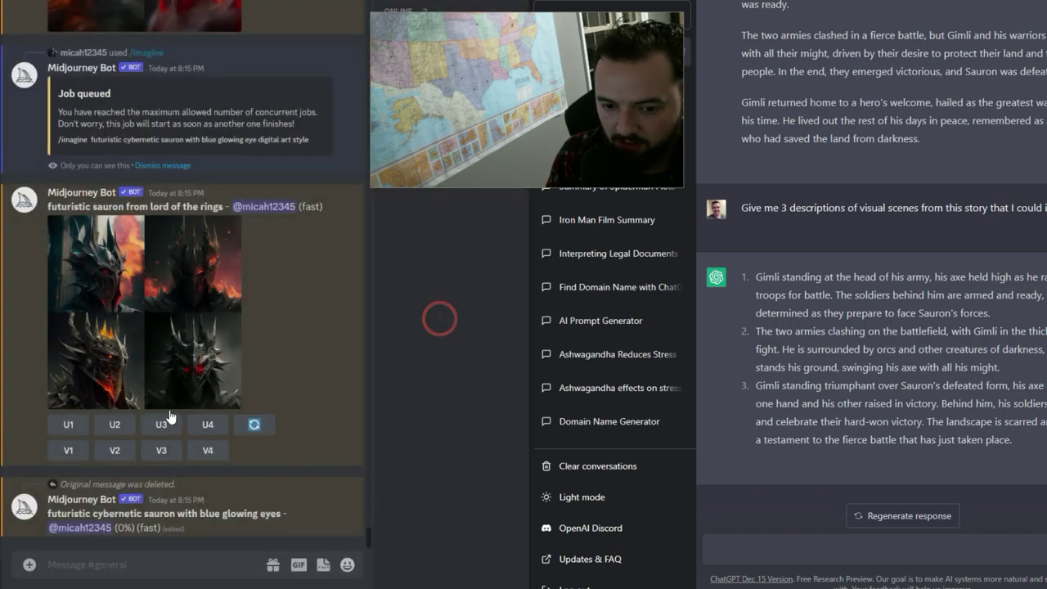
pyautogui.click(71, 426)
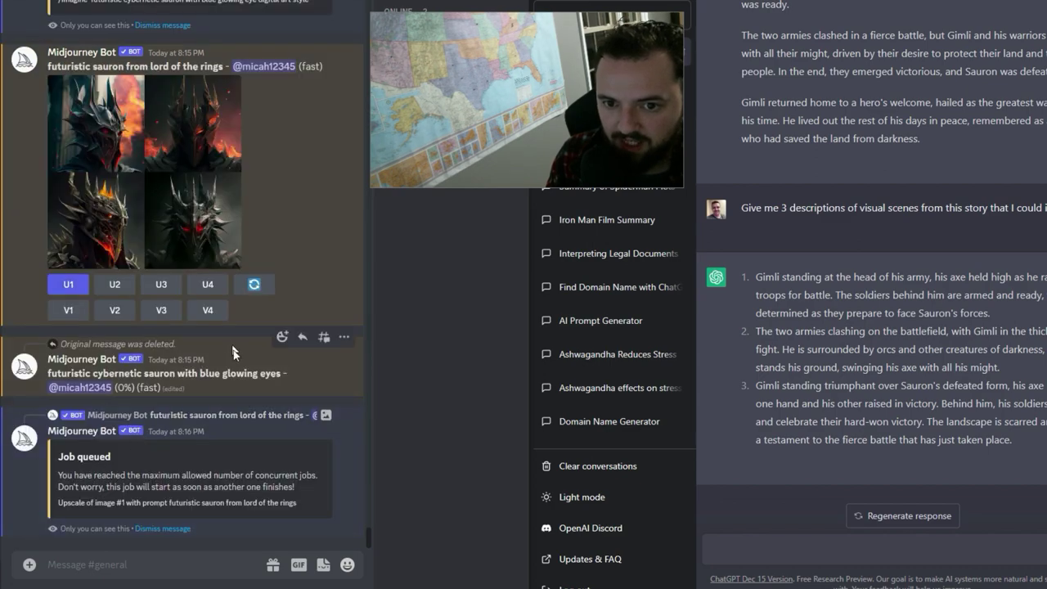
pyautogui.click(86, 132)
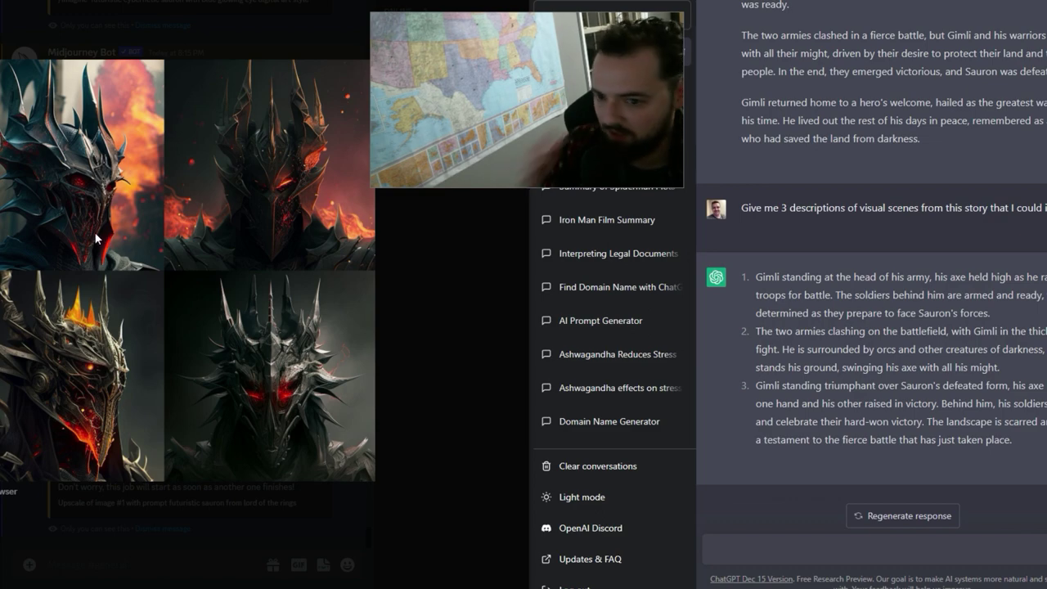
pyautogui.click(405, 323)
# View the upscaled Gimli image and the evil Sauron grid enlarged
pyautogui.click(159, 307)
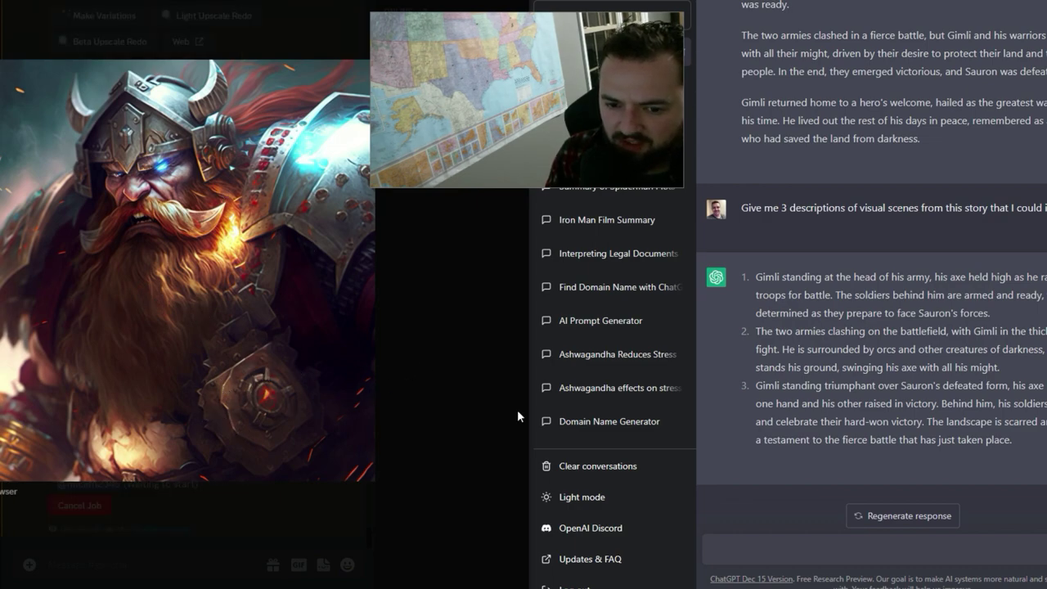
pyautogui.click(454, 409)
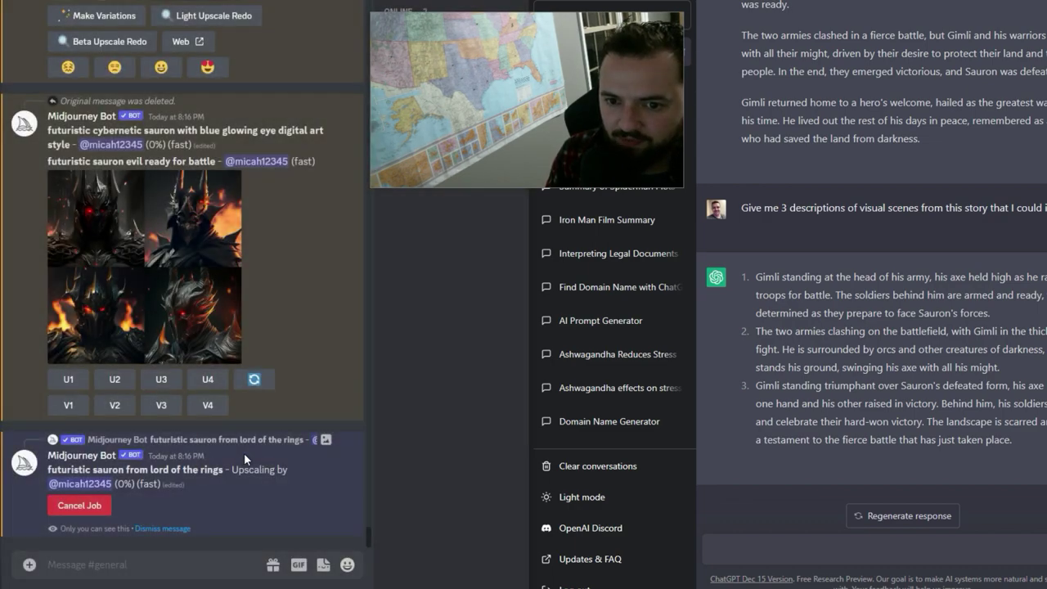
pyautogui.click(152, 276)
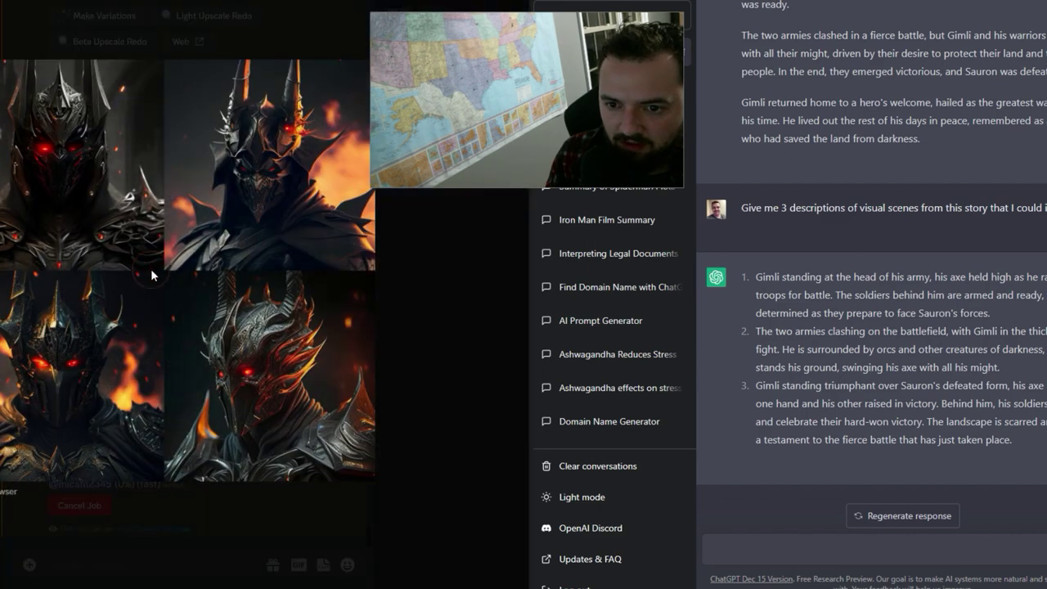
pyautogui.click(424, 329)
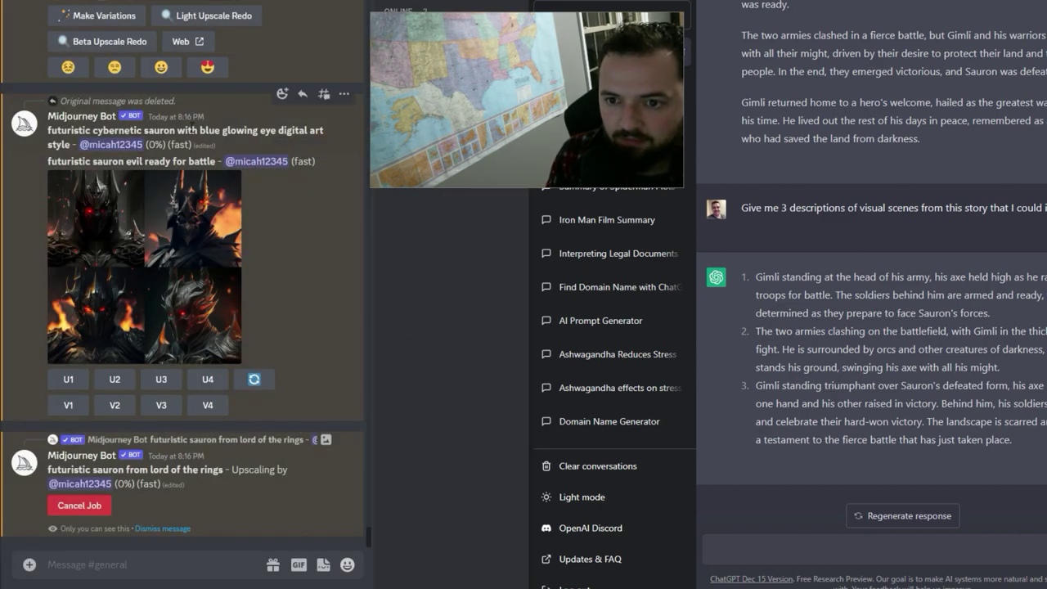
pyautogui.click(193, 268)
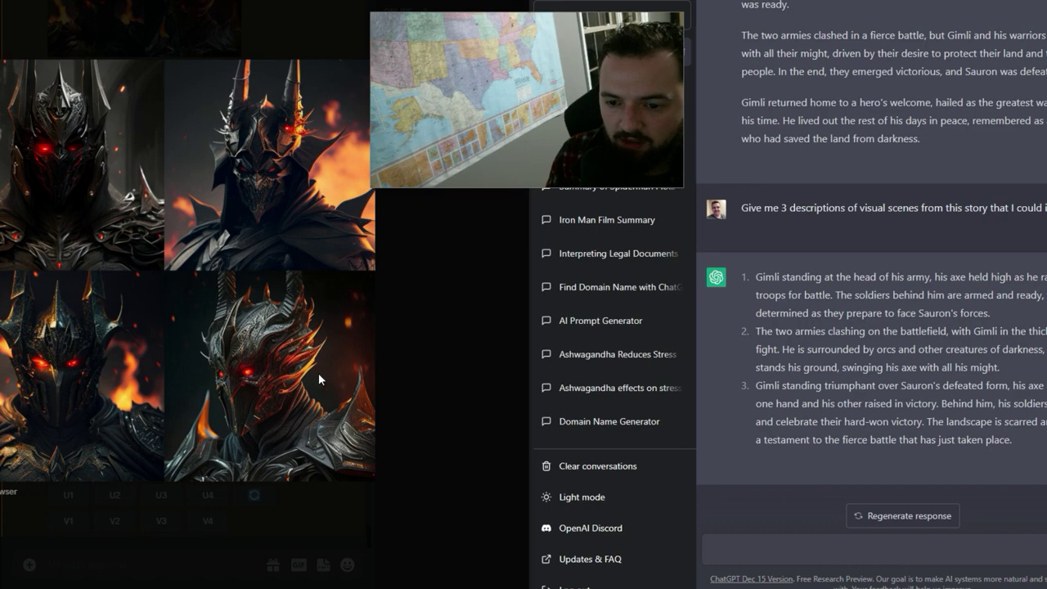
pyautogui.click(455, 387)
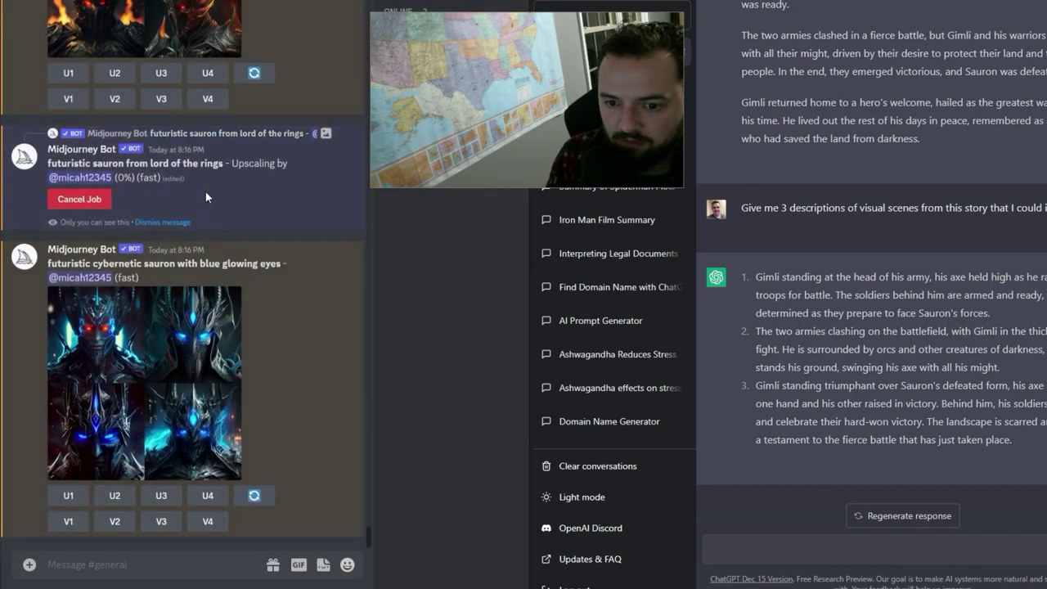
pyautogui.scroll(1, 206, 192)
pyautogui.click(207, 136)
pyautogui.scroll(-2, 180, 319)
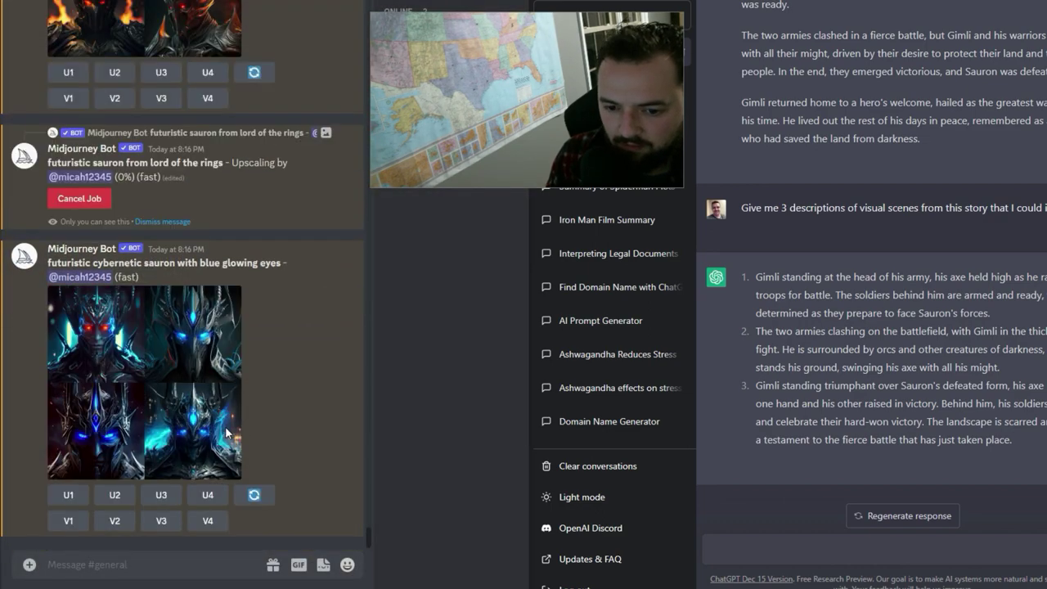
pyautogui.click(174, 330)
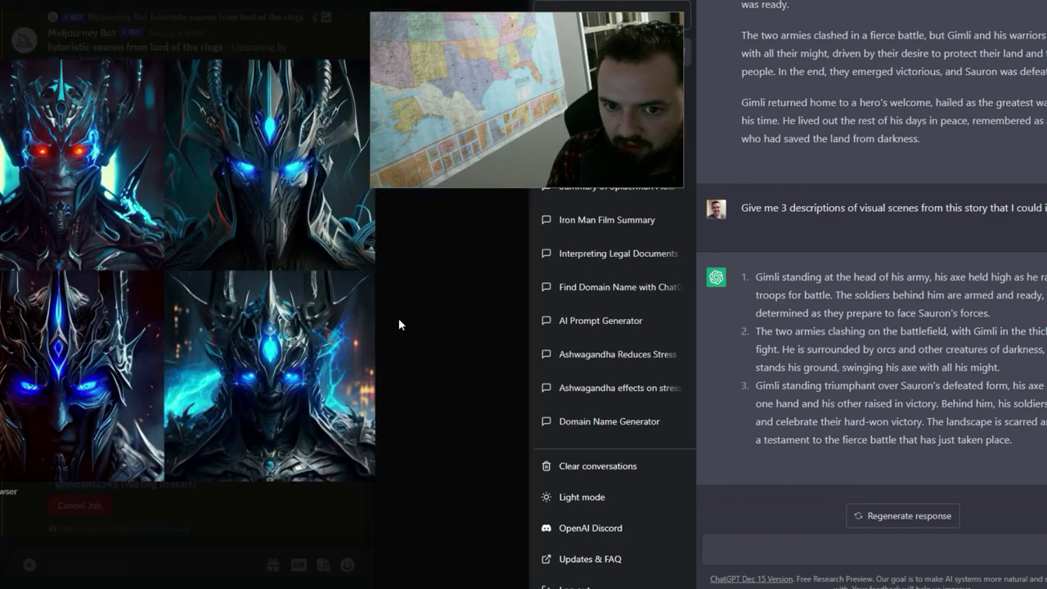
pyautogui.click(414, 327)
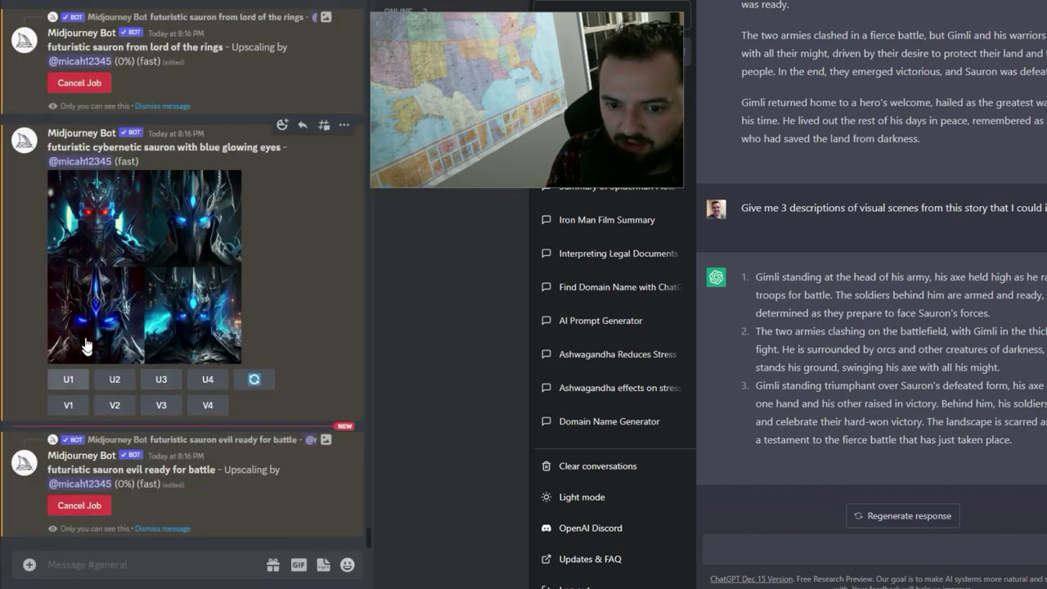
pyautogui.click(113, 327)
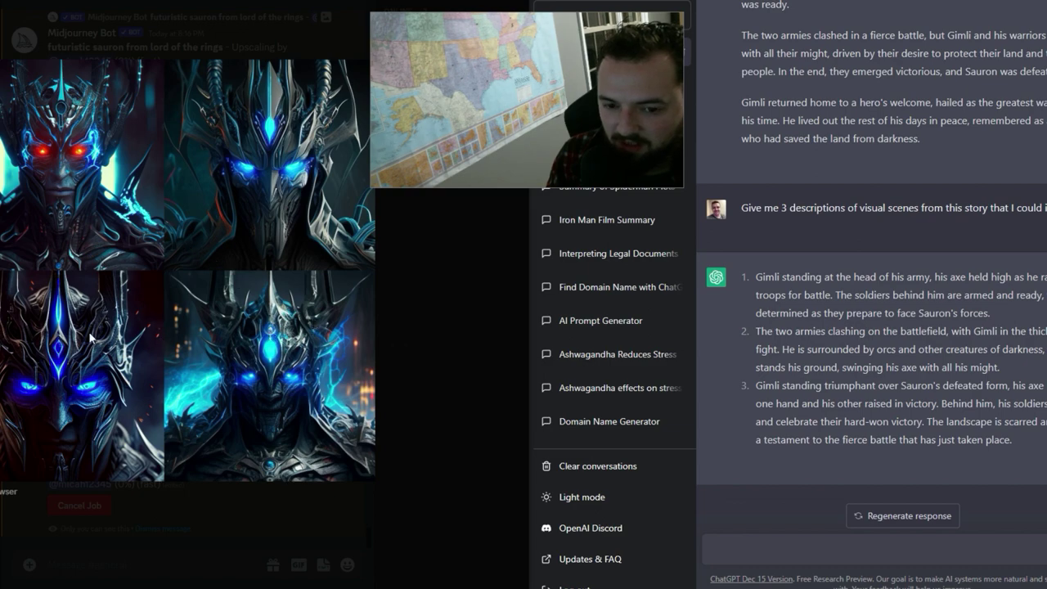
pyautogui.click(400, 357)
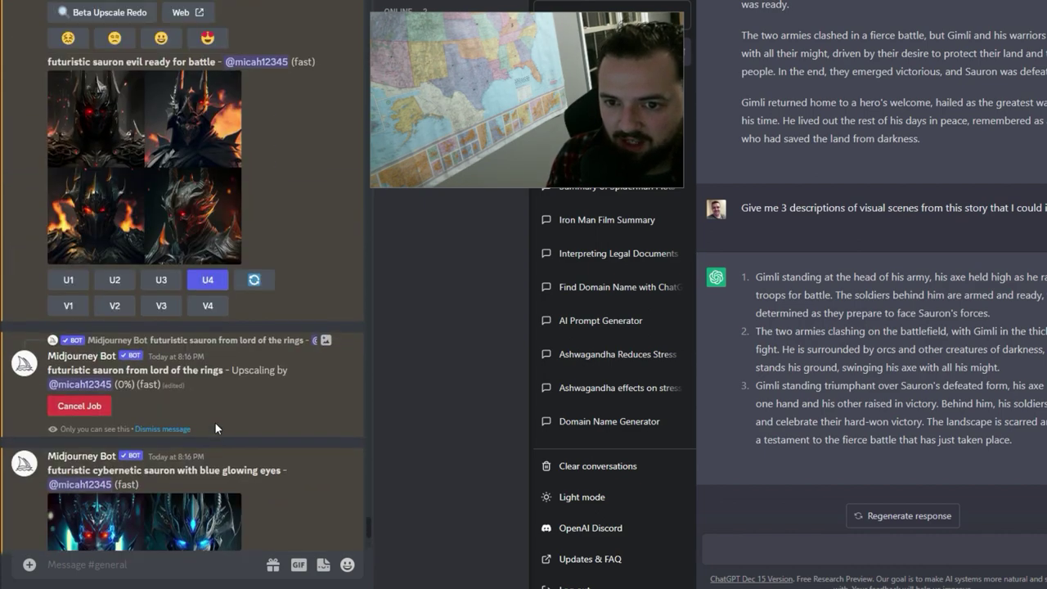
pyautogui.scroll(1, 286, 483)
pyautogui.moveTo(367, 531); pyautogui.dragTo(362, 451)
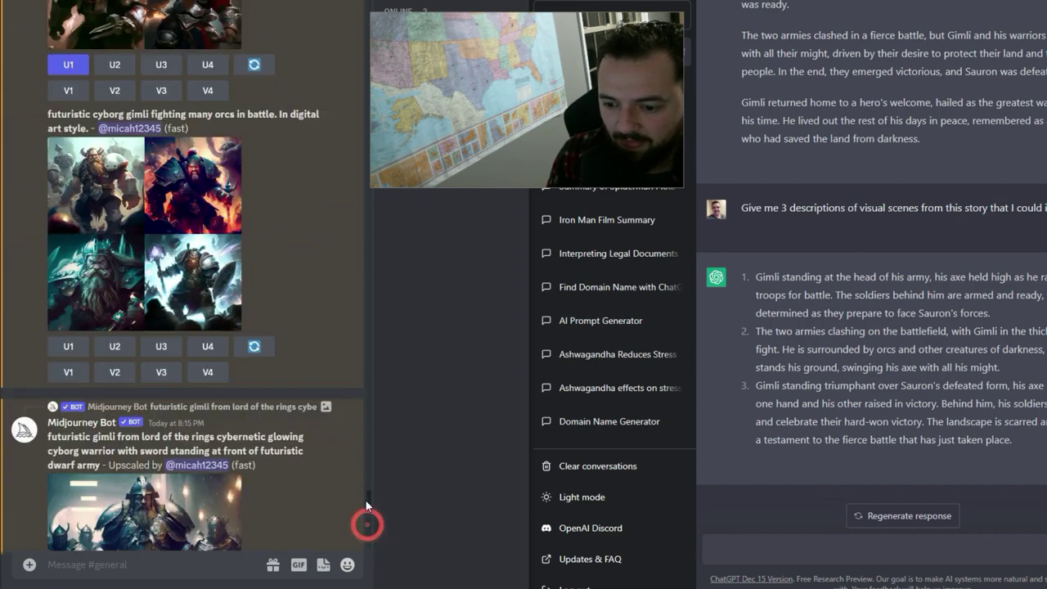
pyautogui.scroll(-10, 287, 415)
pyautogui.scroll(3, 278, 401)
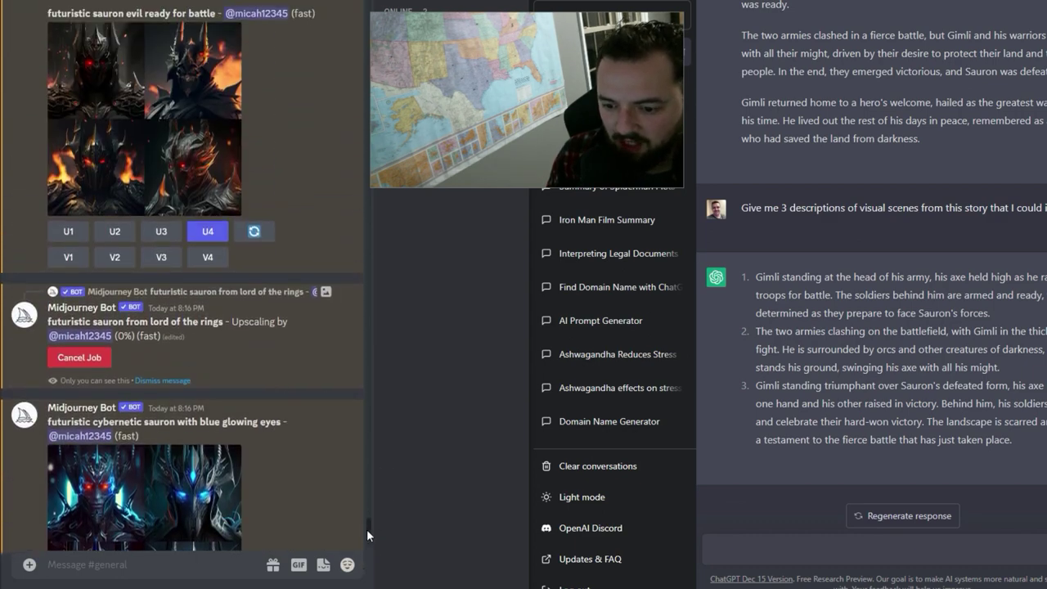
# Submit /imagine 'evil cyborg orc fighting on battlefield'
pyautogui.click(366, 530)
pyautogui.click(230, 563)
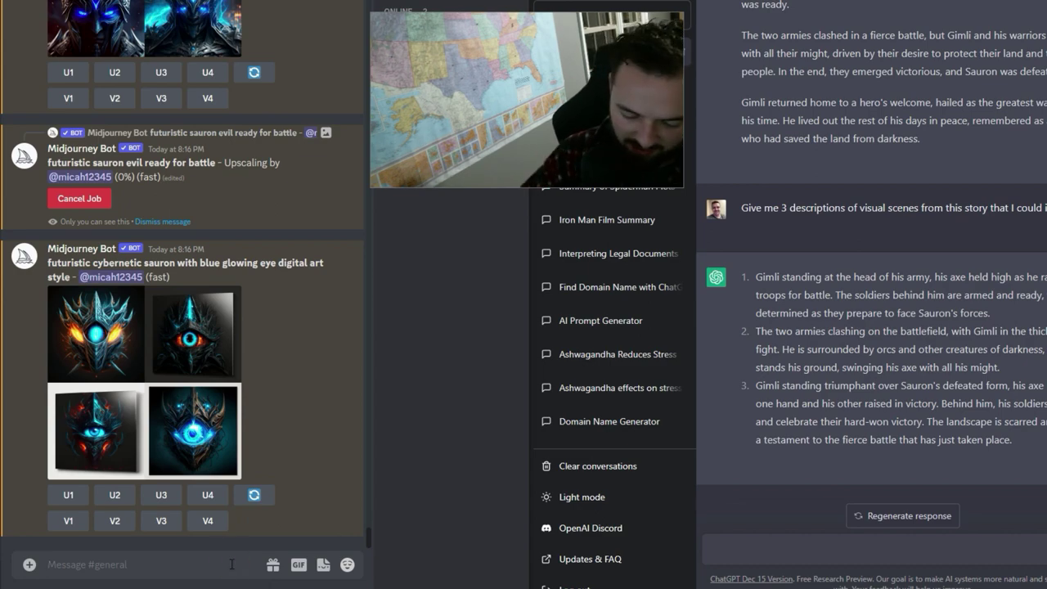
pyautogui.write('/')
pyautogui.press('Return')
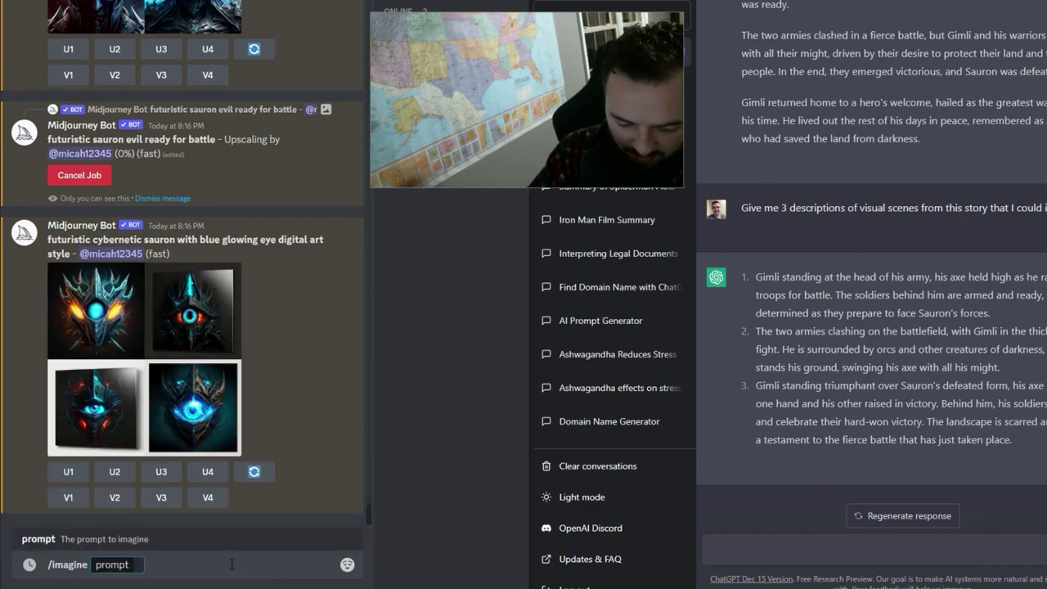
pyautogui.write('cybor')
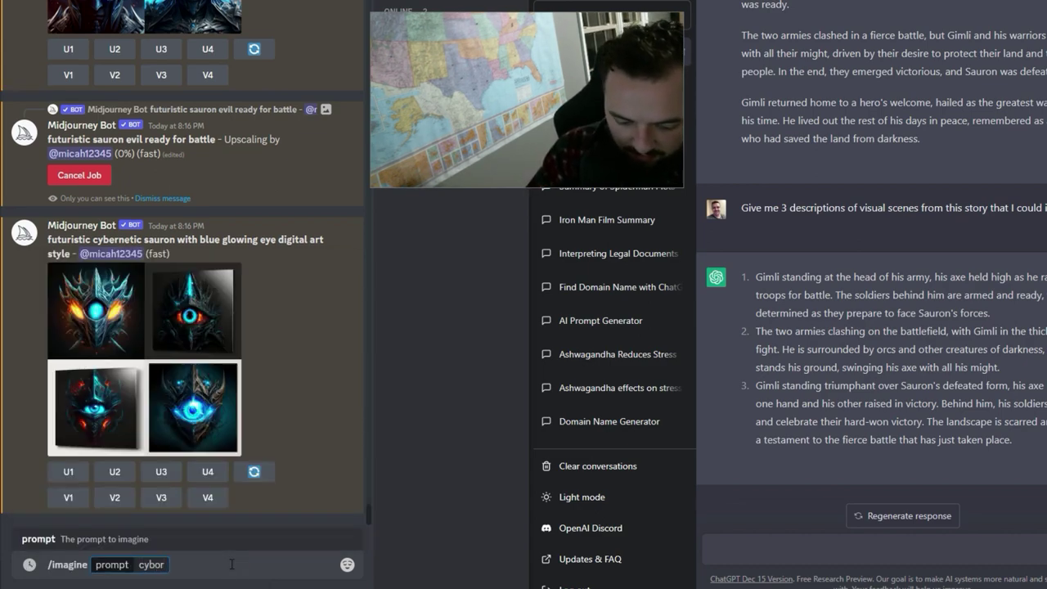
pyautogui.write('g orc fighting on battlefield')
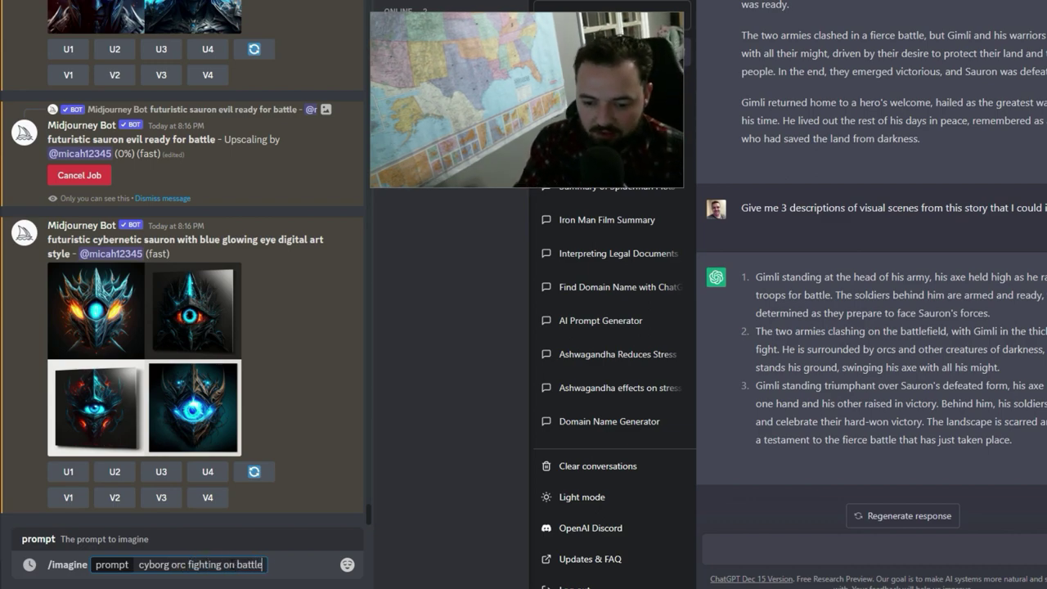
pyautogui.click(138, 564)
pyautogui.write('evil')
pyautogui.press('Return')
# Resend the prompt with 'orc' changed to 'oruk-hai'
pyautogui.hotkey('ctrl', 'z')
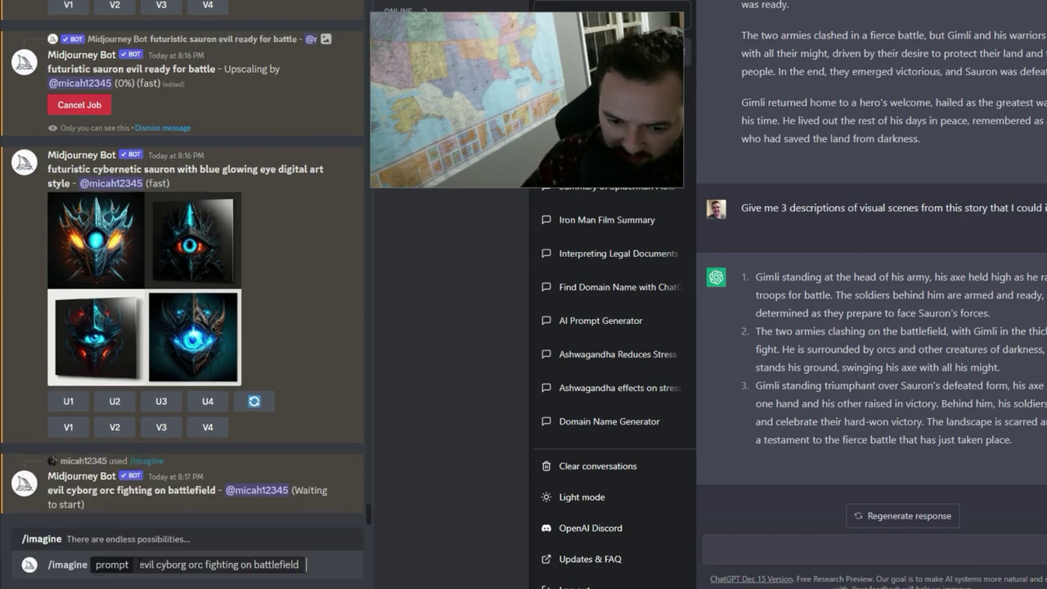
pyautogui.click(204, 563)
pyautogui.press('BackSpace')
pyautogui.write('uk-hai')
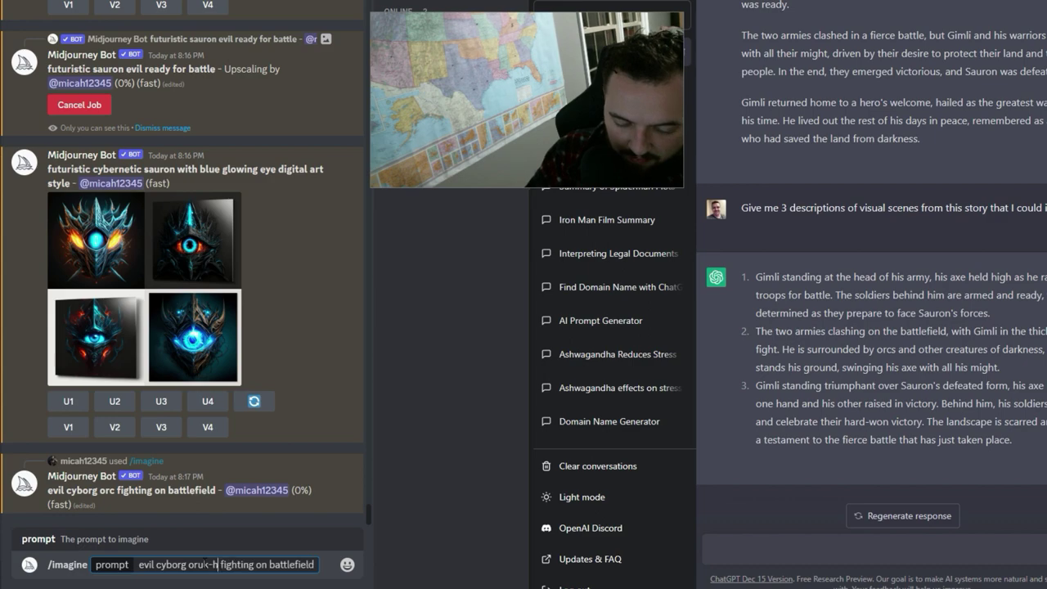
pyautogui.press('Return')
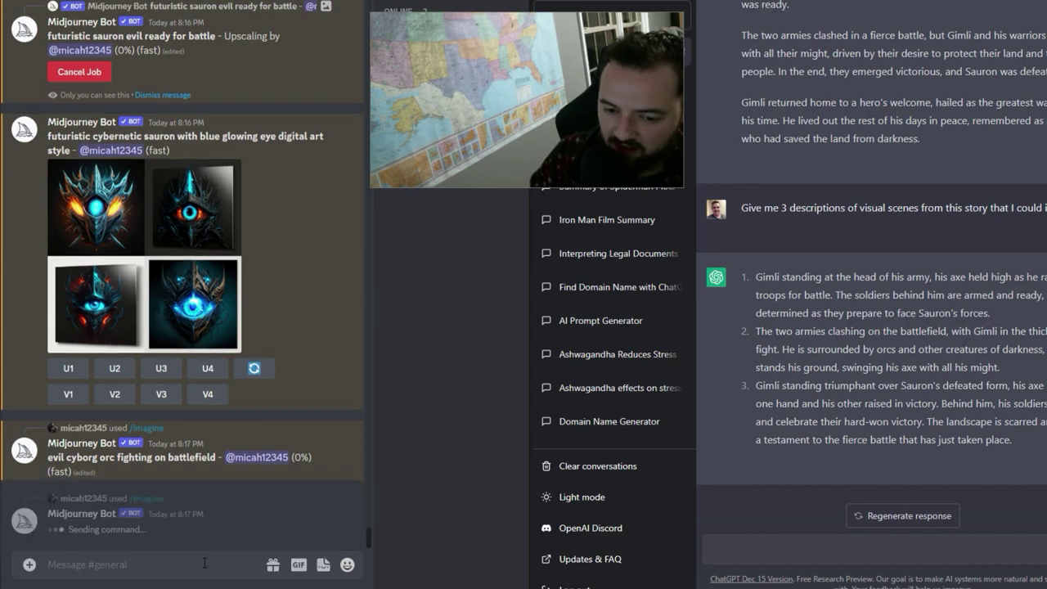
# Recall the oruk-hai prompt and insert 'futuristic' after 'cyborg'
pyautogui.hotkey('ctrl', 'z')
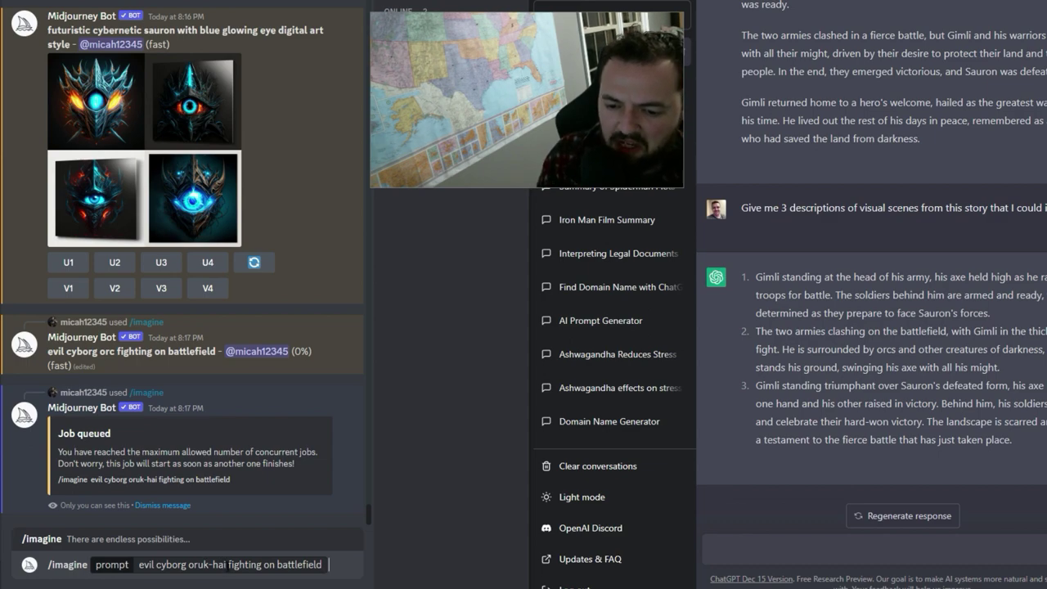
pyautogui.click(167, 564)
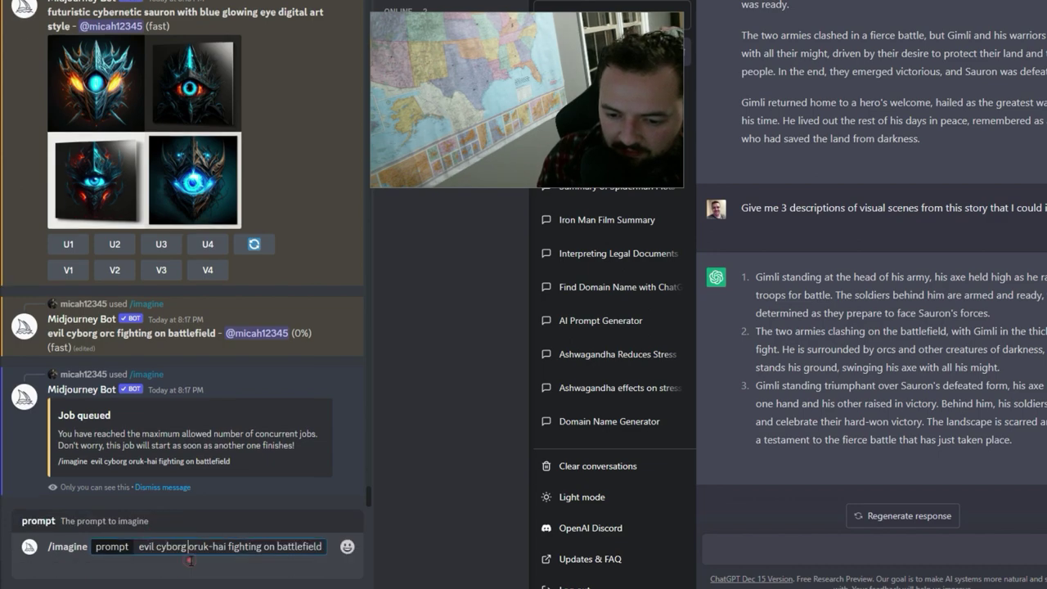
pyautogui.write('futurist')
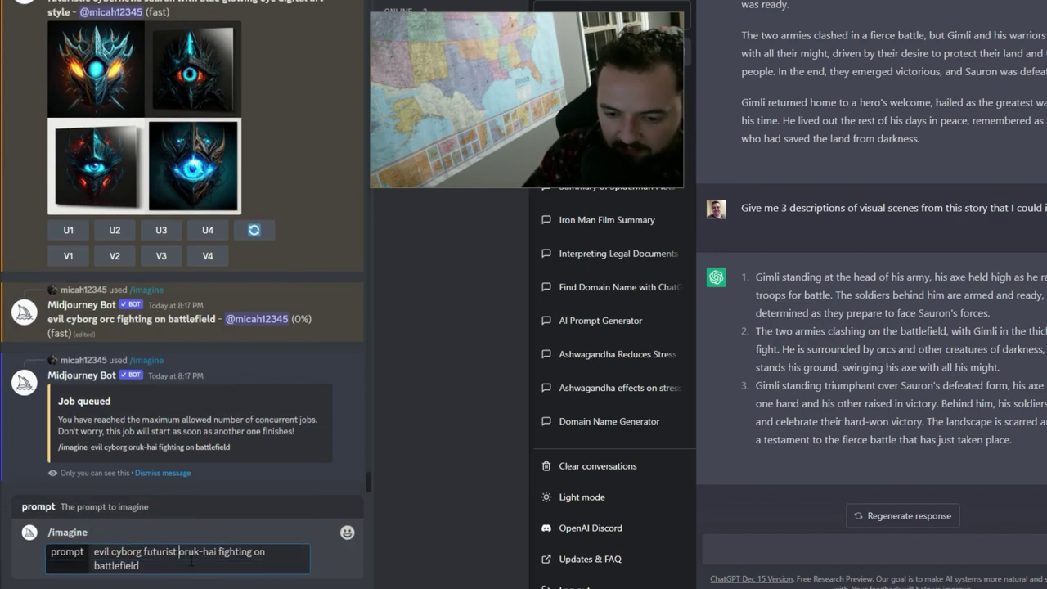
pyautogui.write('ic')
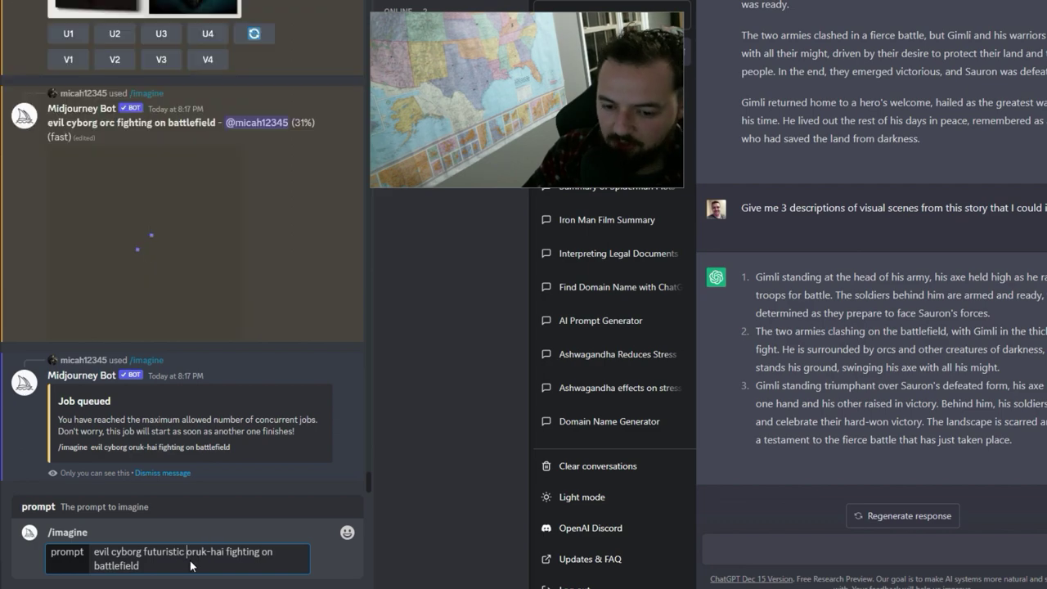
# Send the evil cyborg futuristic oruk-hai prompt and open the upscaled Sauron portrait full size
pyautogui.press('Return')
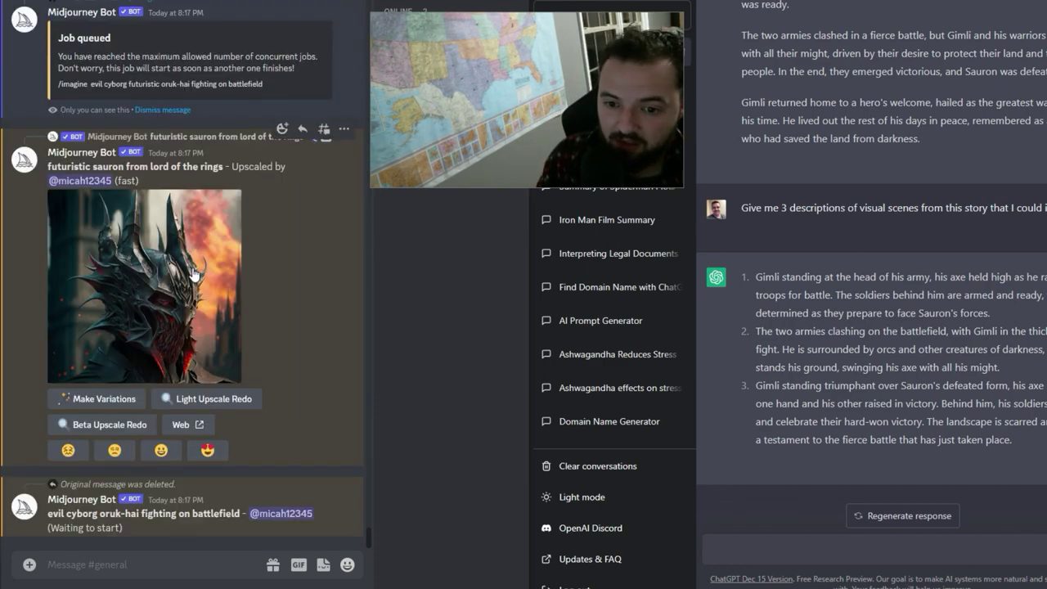
pyautogui.click(193, 271)
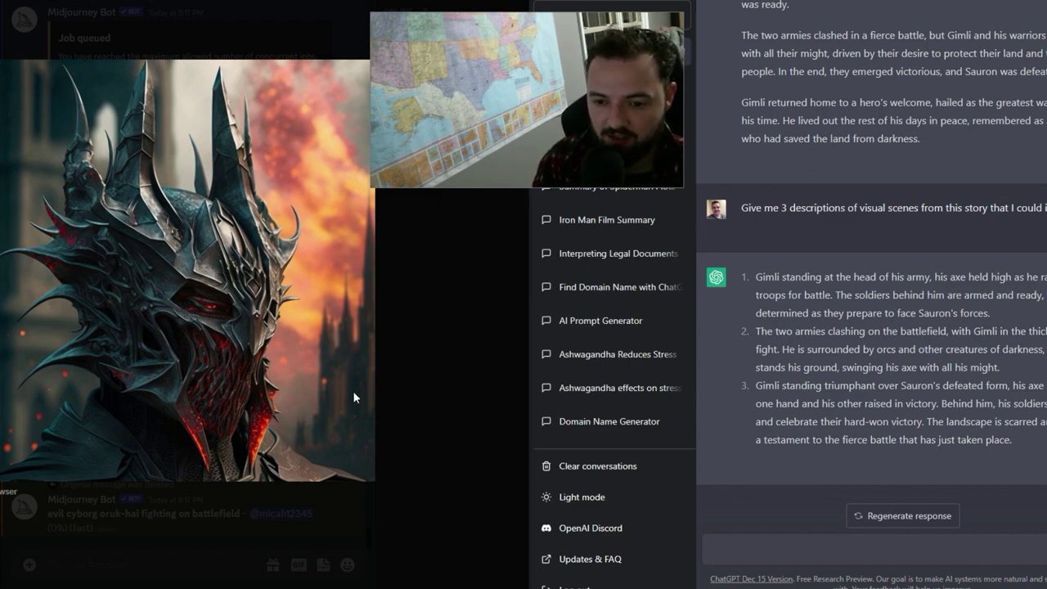
# Close the Sauron image, then inspect the evil cyborg orc grid enlarged
pyautogui.click(381, 311)
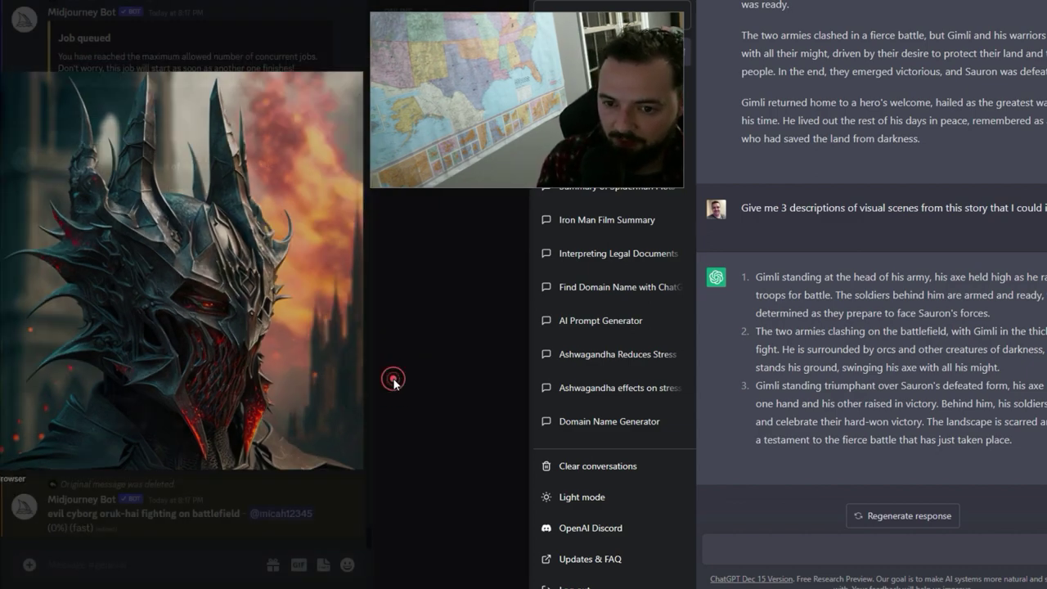
pyautogui.scroll(10, 259, 361)
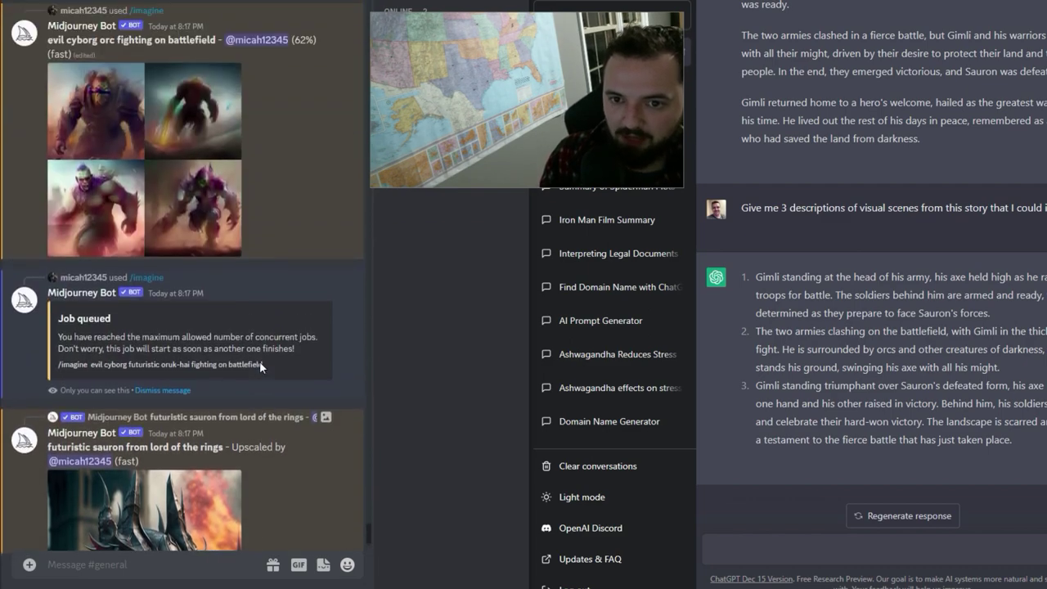
pyautogui.scroll(1, 260, 361)
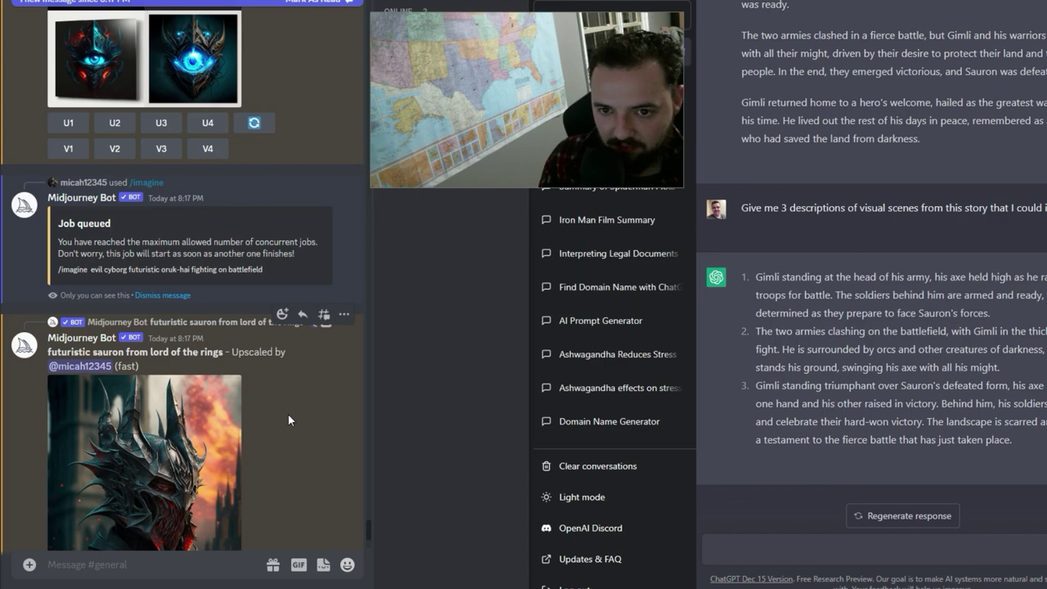
pyautogui.scroll(-5, 288, 420)
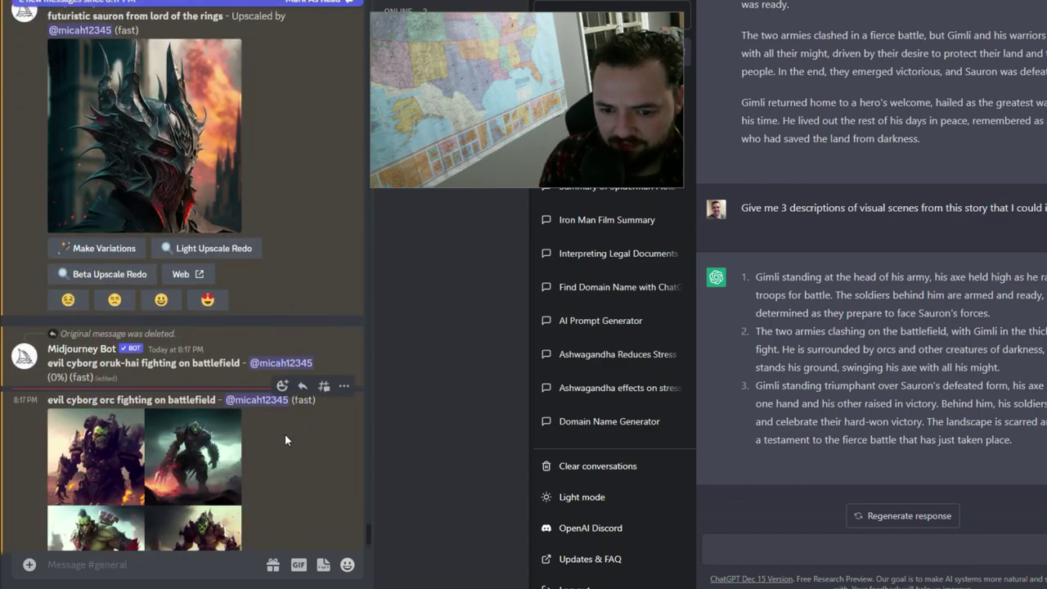
pyautogui.scroll(-2, 285, 441)
pyautogui.click(177, 389)
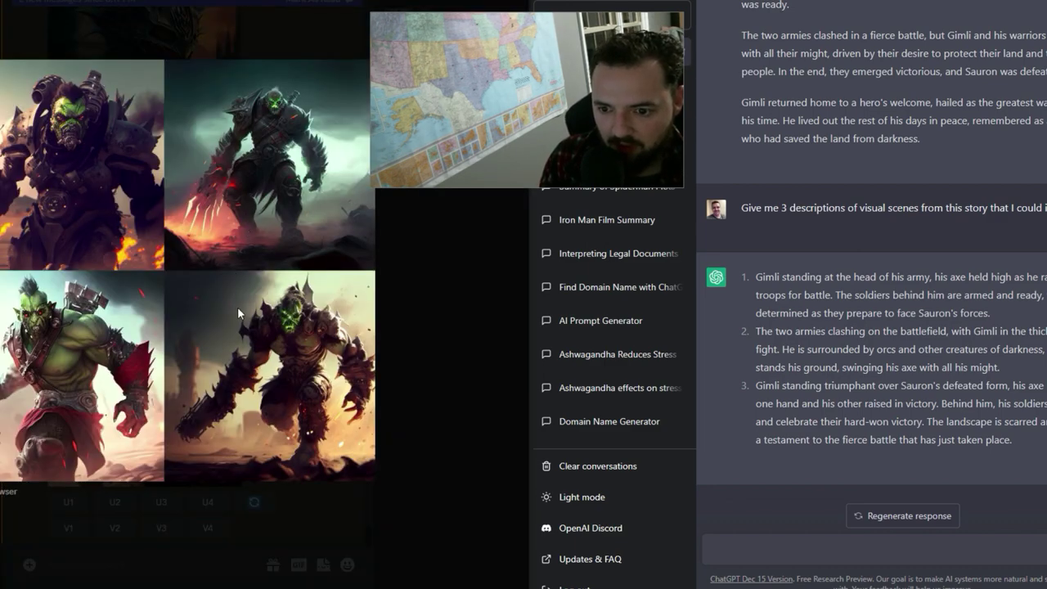
pyautogui.click(418, 424)
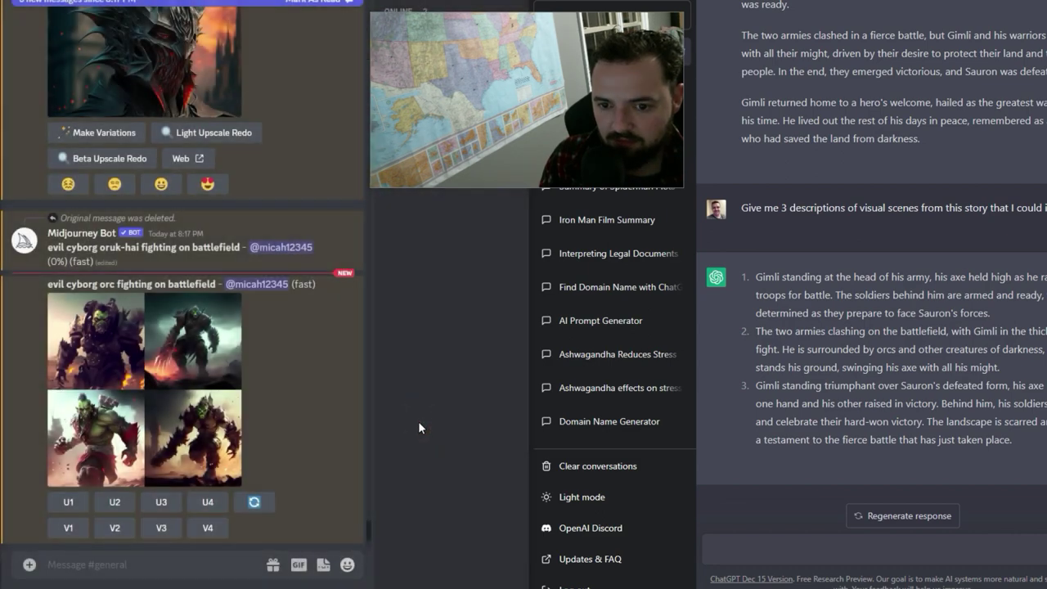
# Return to the message box and scroll down to the newest upscale
pyautogui.click(176, 564)
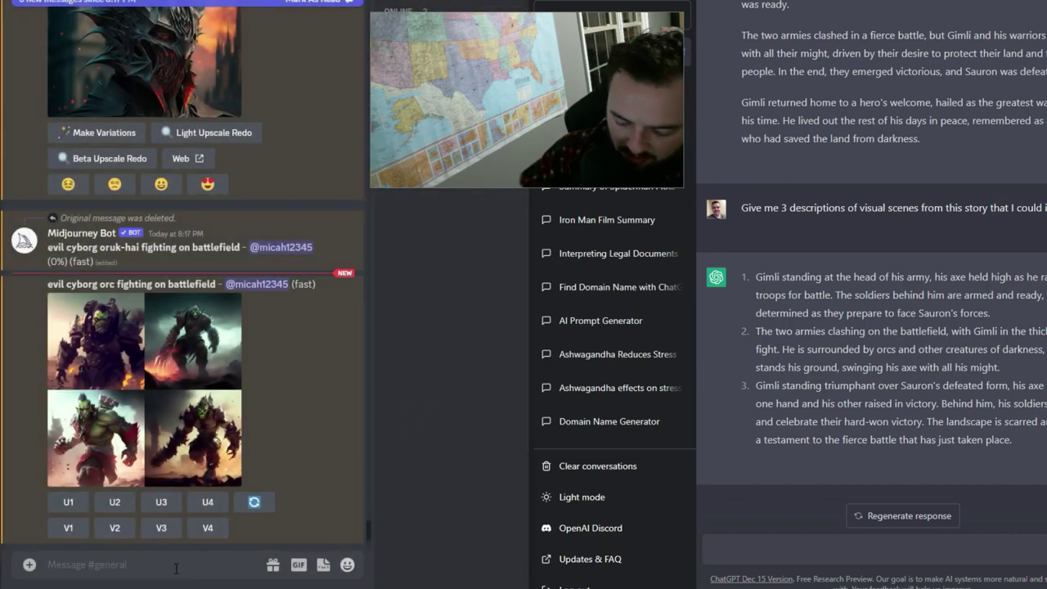
pyautogui.press('Up')
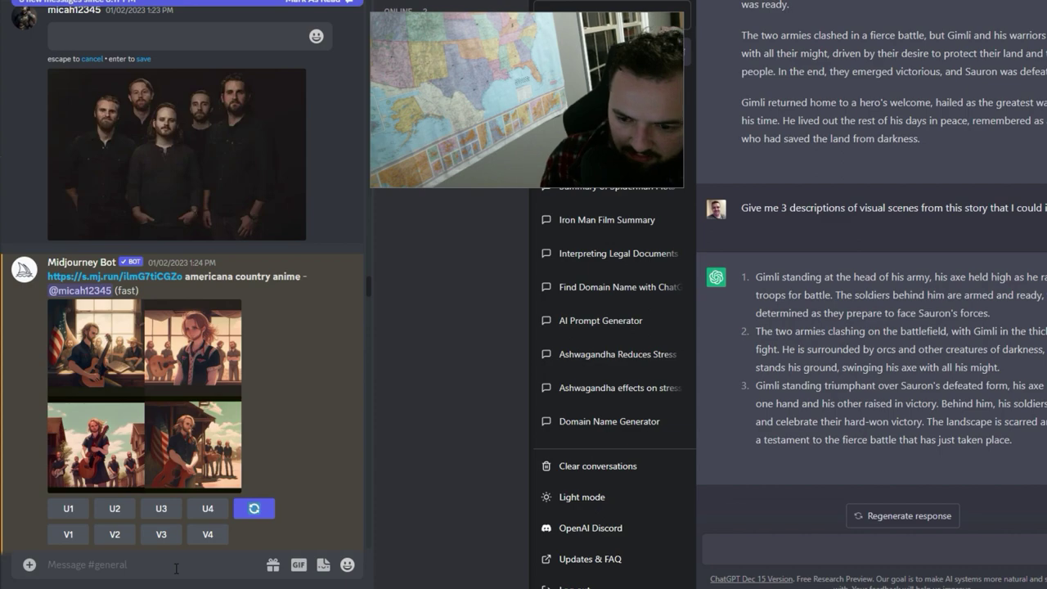
pyautogui.moveTo(374, 281); pyautogui.dragTo(369, 542)
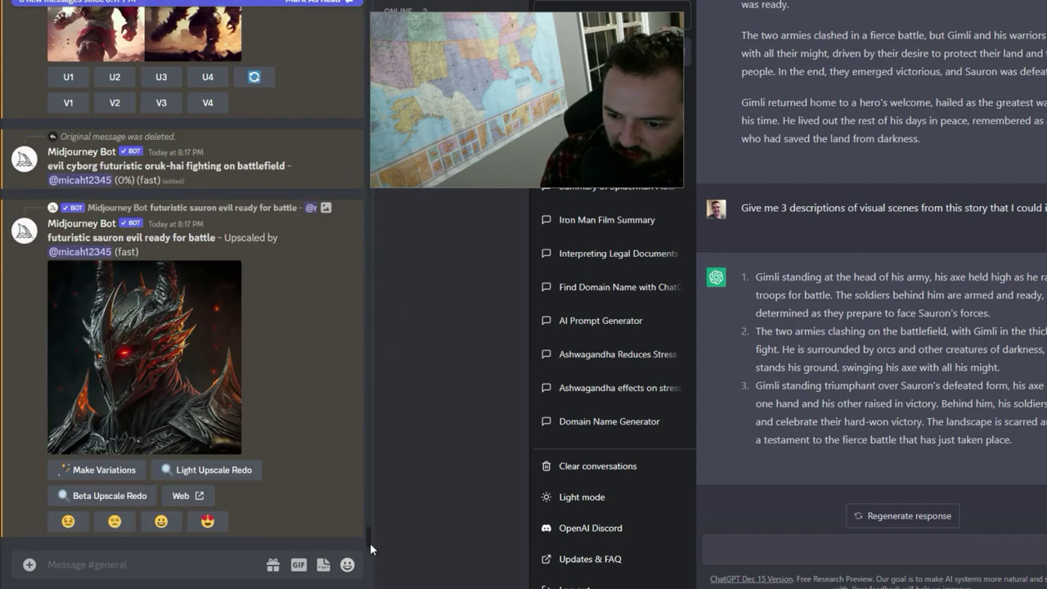
# Submit /imagine 'evil lord of the rings style orc fighting on battlefield'
pyautogui.click(226, 560)
pyautogui.write('/')
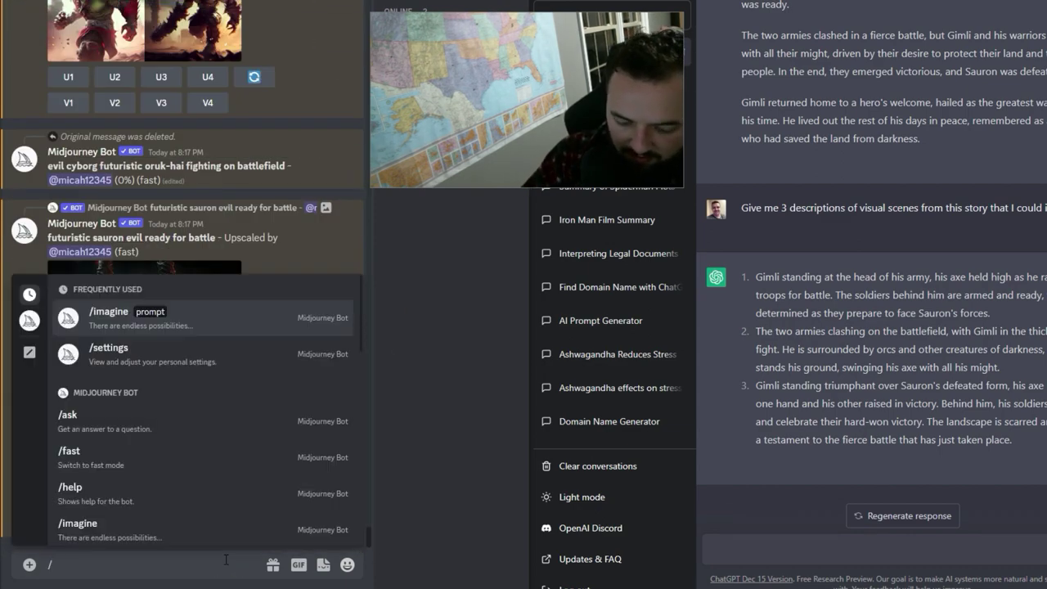
pyautogui.press('Return')
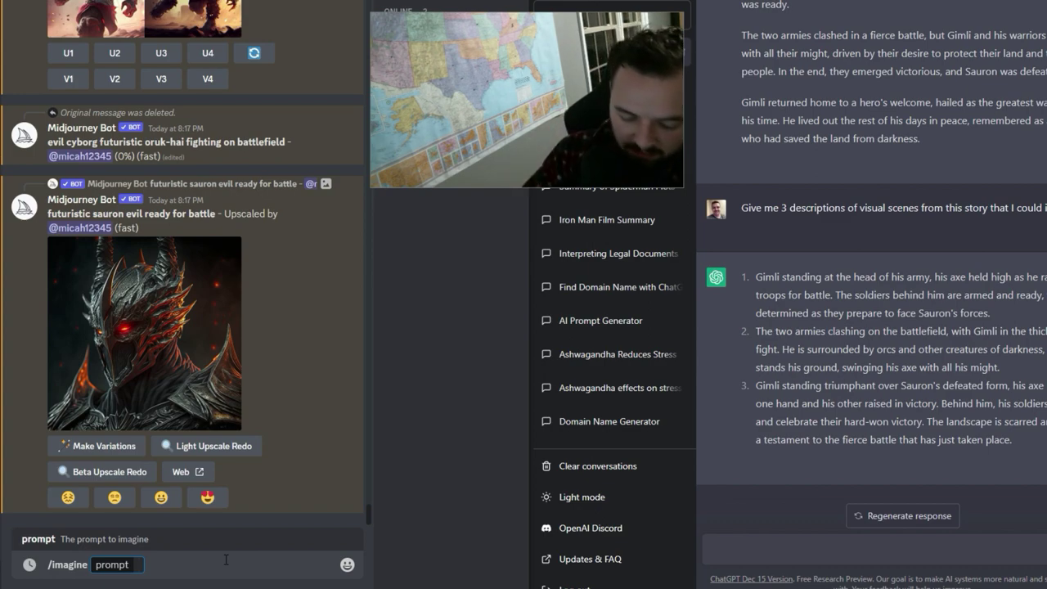
pyautogui.write('evil lor')
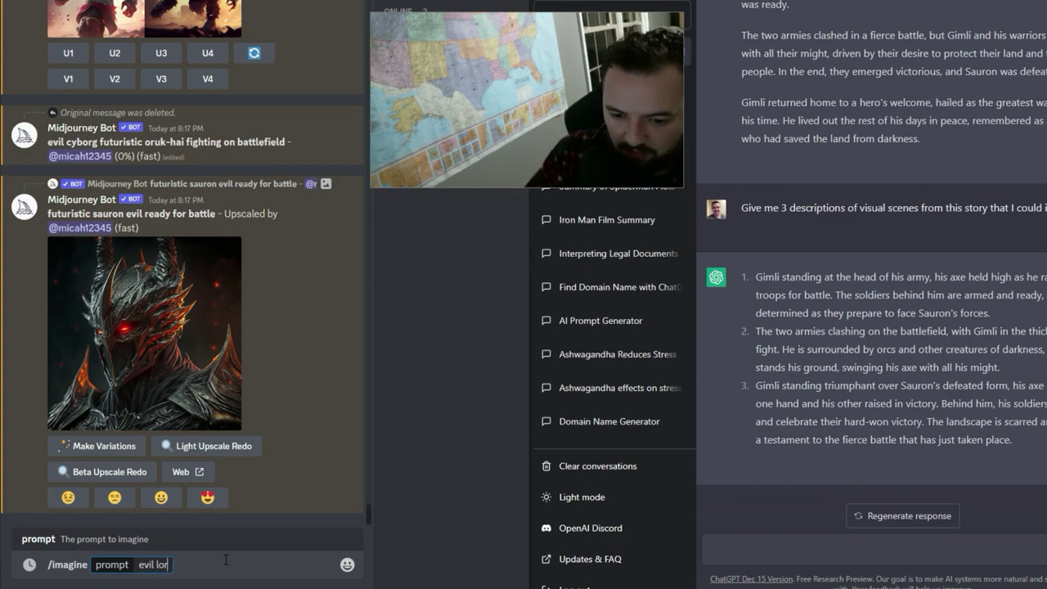
pyautogui.write('d of the rings st')
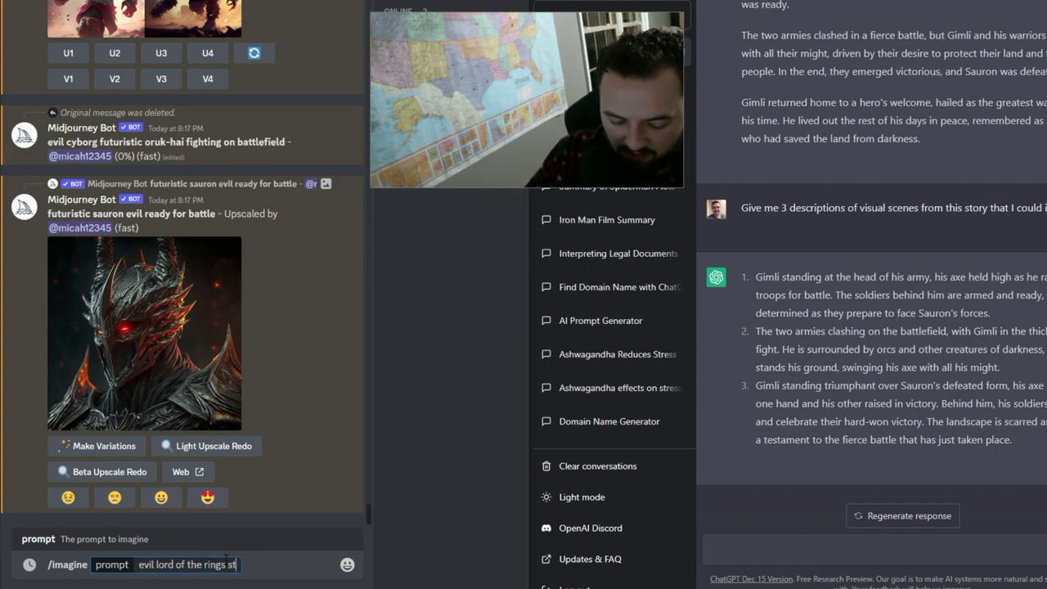
pyautogui.write('yle orc fightin')
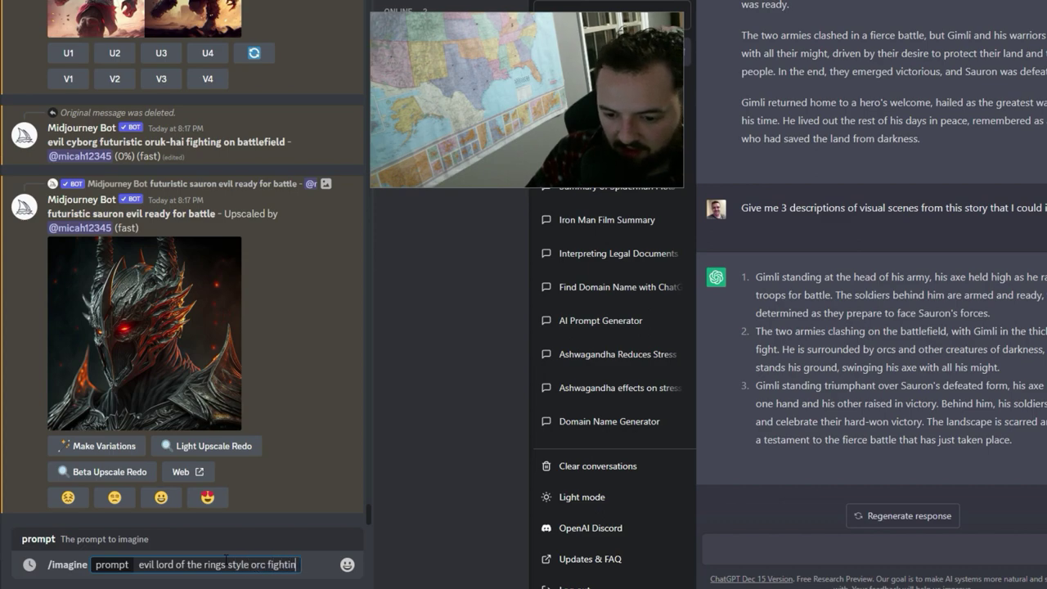
pyautogui.write('g on battle')
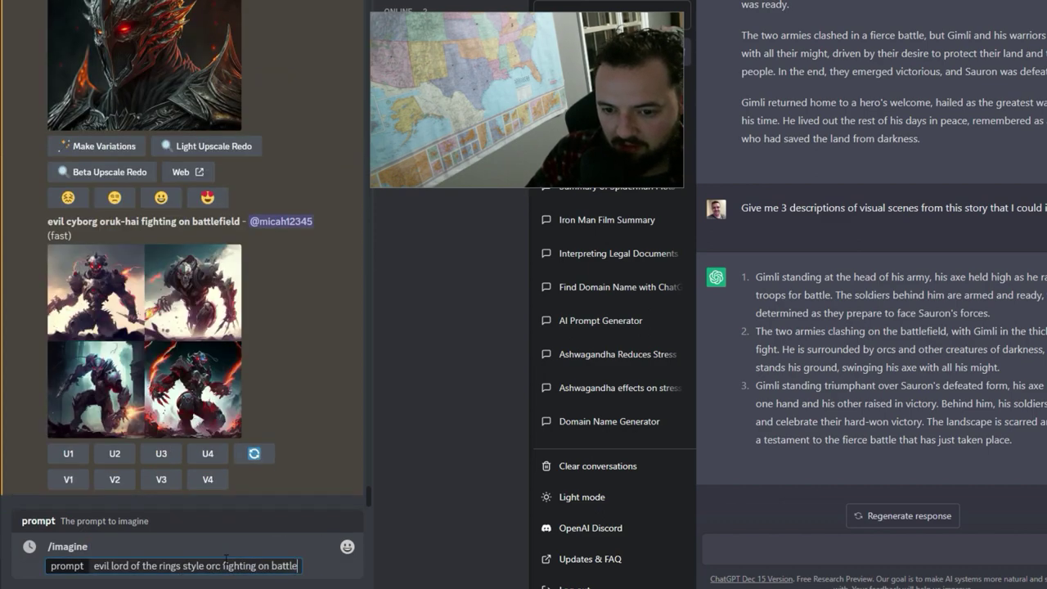
pyautogui.write('field')
pyautogui.press('Return')
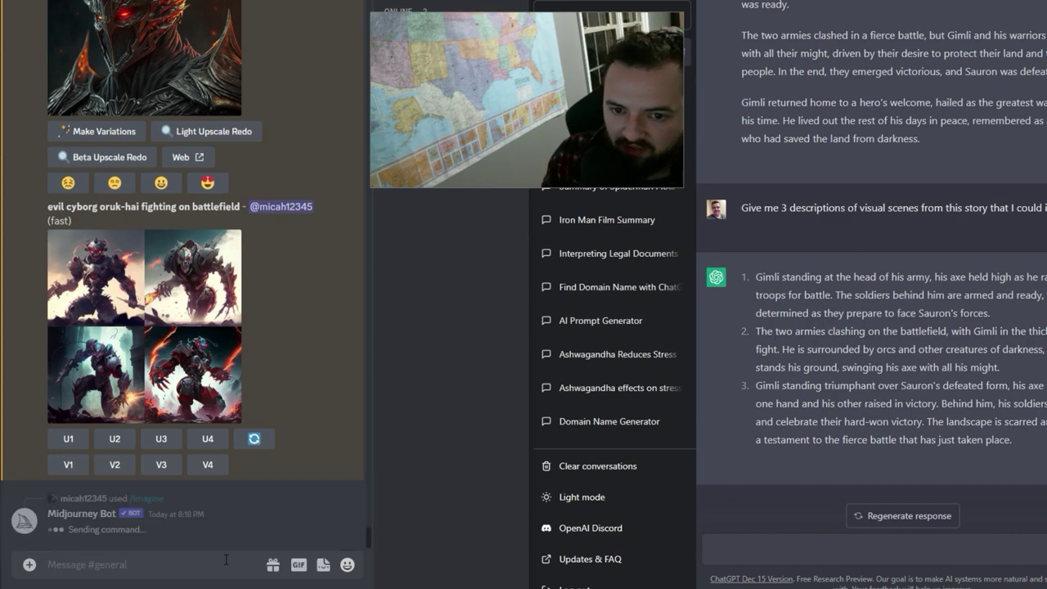
# Upscale image #4 of the evil orc battlefield grid and select its prompt text for reuse
pyautogui.click(164, 320)
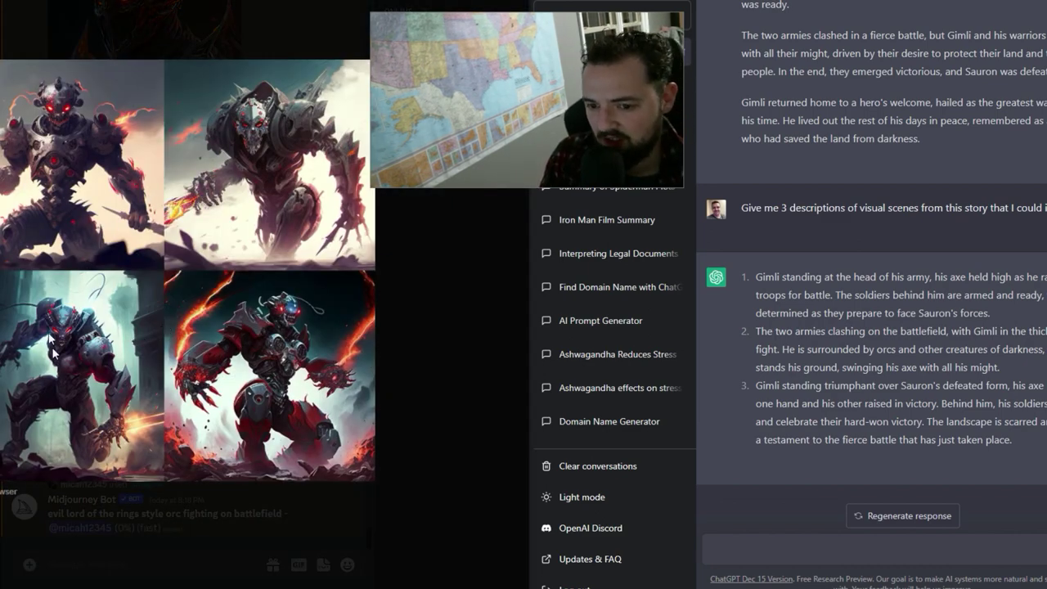
pyautogui.click(418, 380)
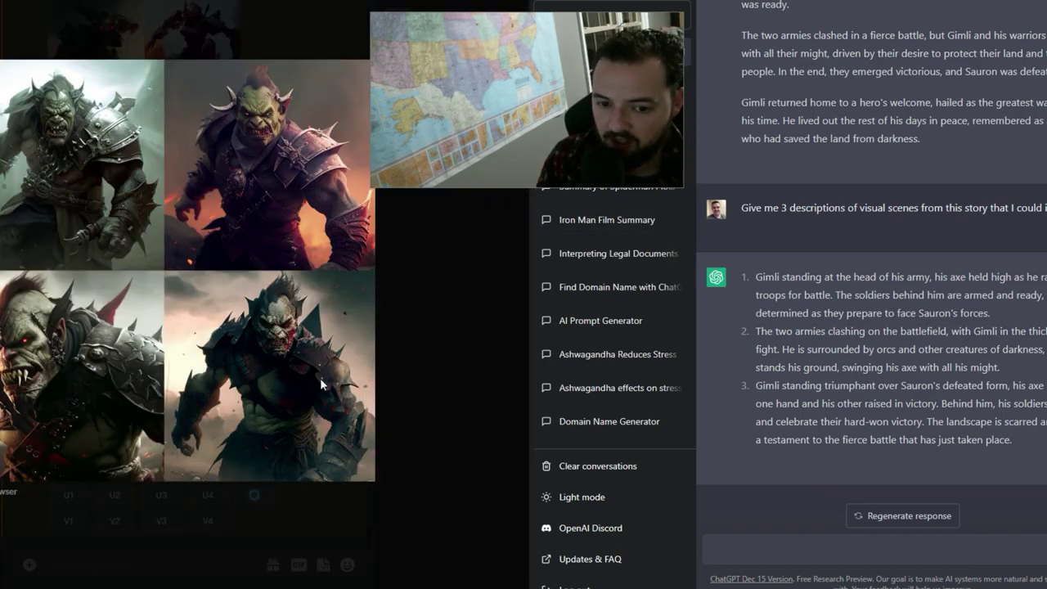
pyautogui.click(381, 435)
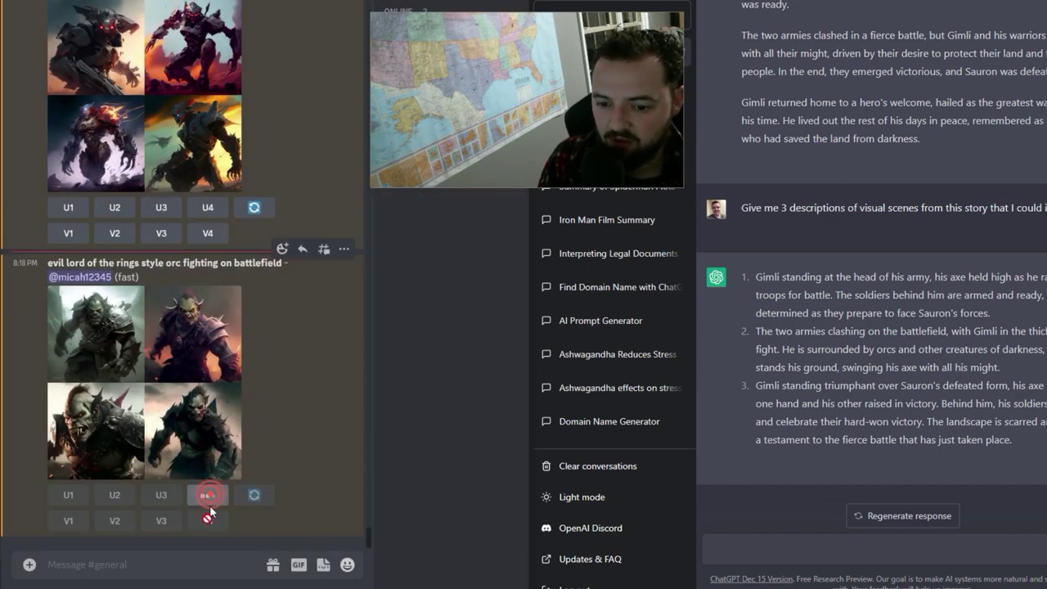
pyautogui.click(208, 495)
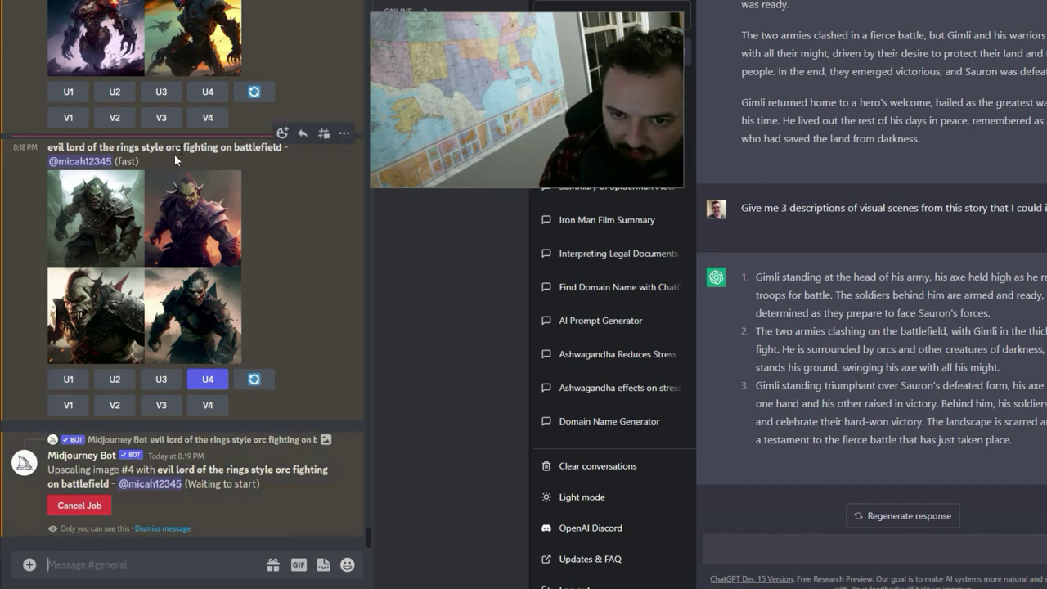
pyautogui.moveTo(283, 147); pyautogui.dragTo(47, 147)
pyautogui.hotkey('ctrl', 'c')
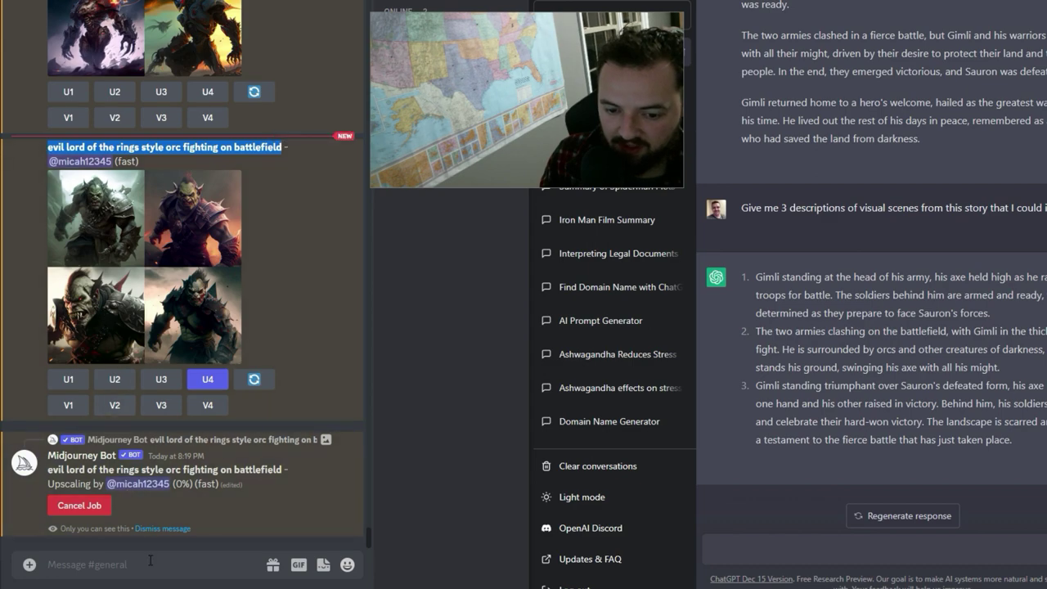
# Submit a /imagine with the copied orc battlefield prompt plus 'digital art style'
pyautogui.click(150, 563)
pyautogui.write('/imagine')
pyautogui.press('Tab')
pyautogui.hotkey('ctrl', 'v')
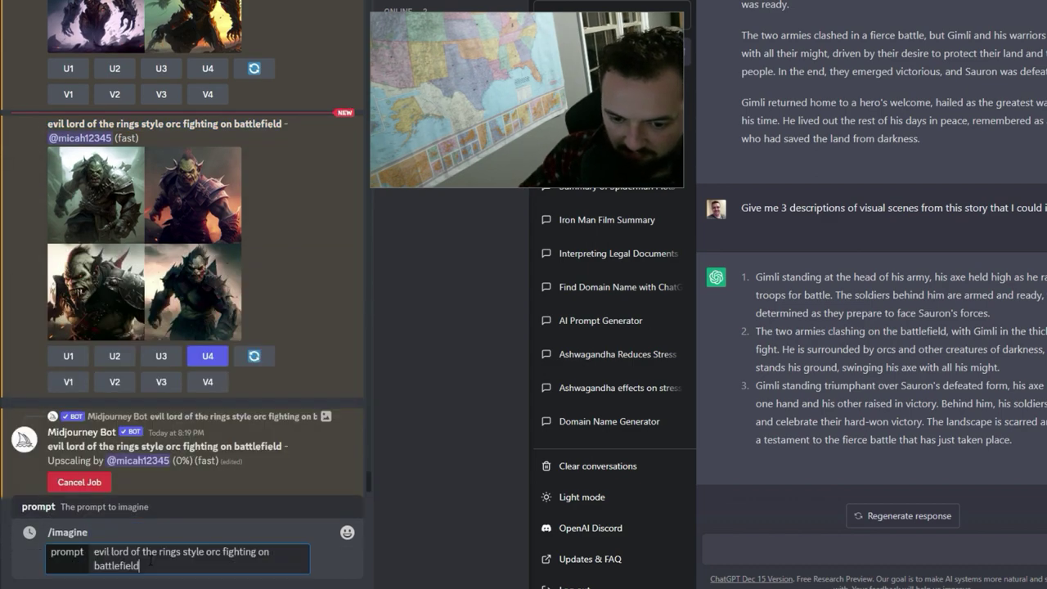
pyautogui.write('digital art style')
pyautogui.press('Return')
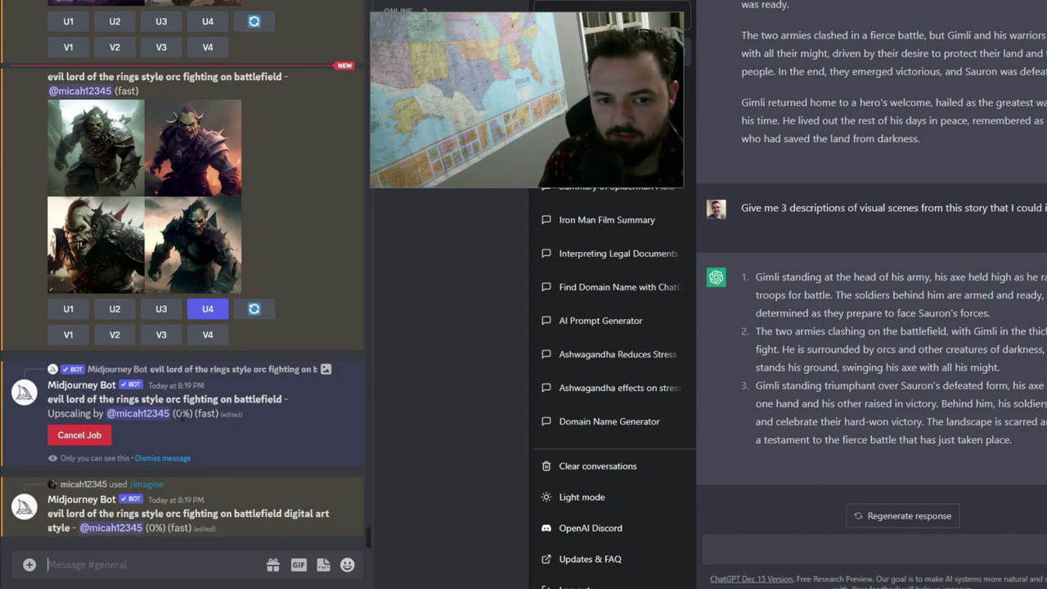
# Look back at the earlier orc grid and the futuristic cyborg oruk-hai grid enlarged
pyautogui.scroll(3, 147, 392)
pyautogui.click(100, 380)
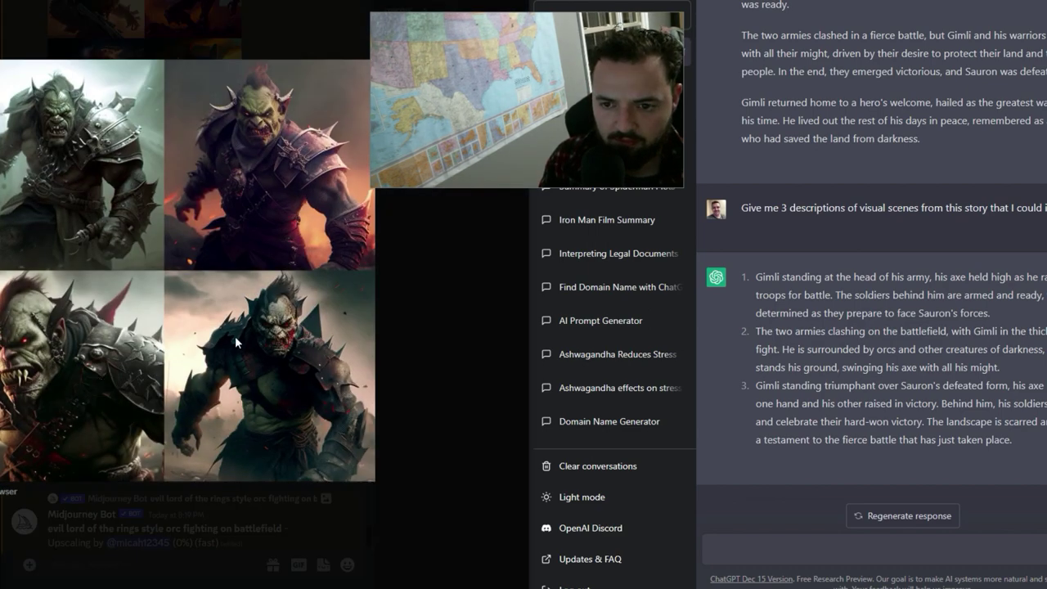
pyautogui.click(402, 289)
pyautogui.scroll(3, 245, 270)
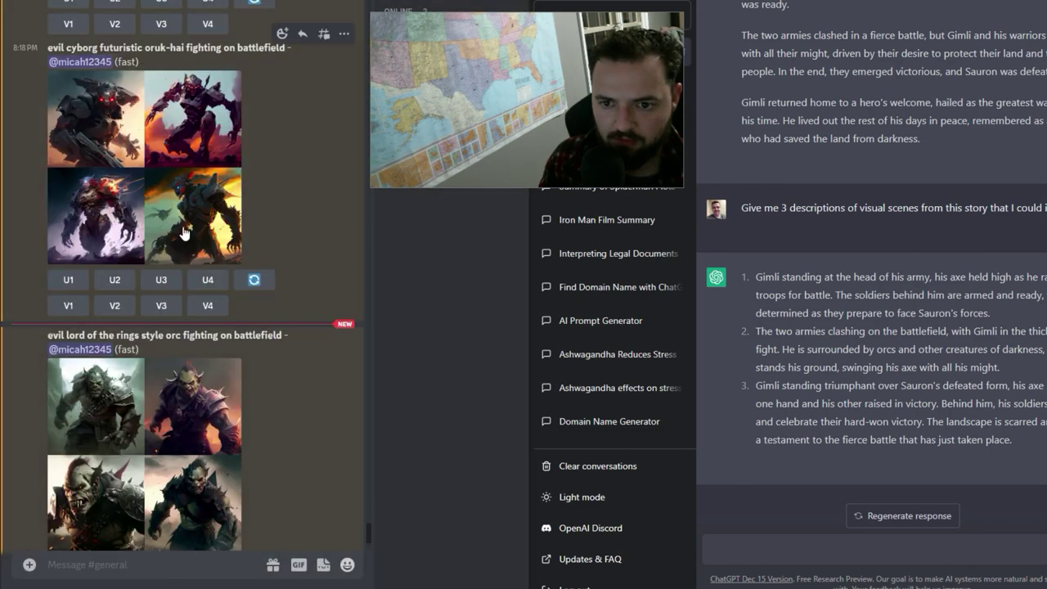
pyautogui.click(178, 215)
pyautogui.click(397, 374)
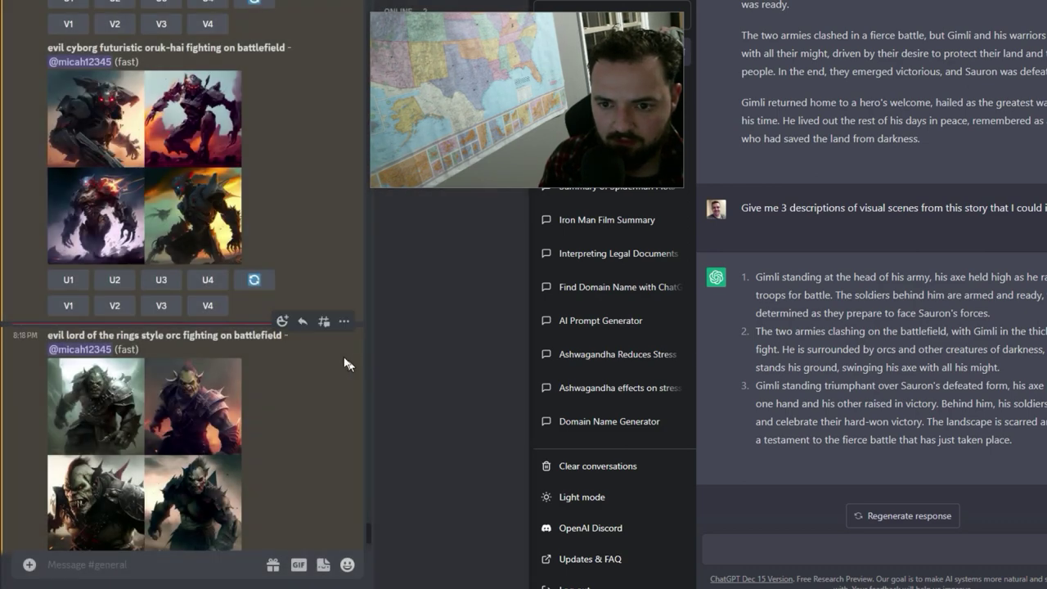
pyautogui.scroll(2, 328, 349)
pyautogui.scroll(5, 266, 257)
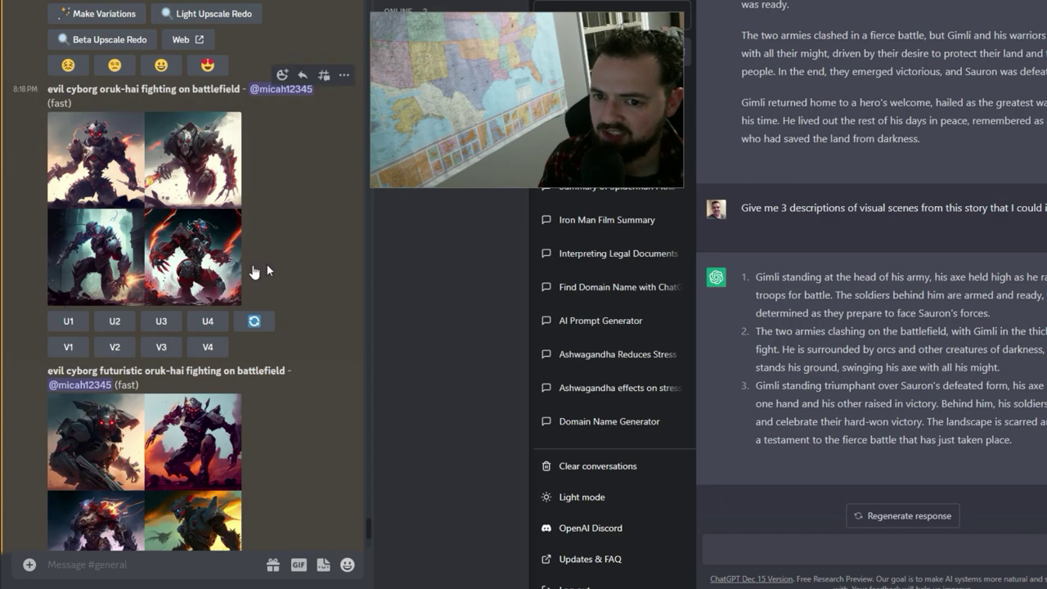
pyautogui.scroll(-4, 274, 343)
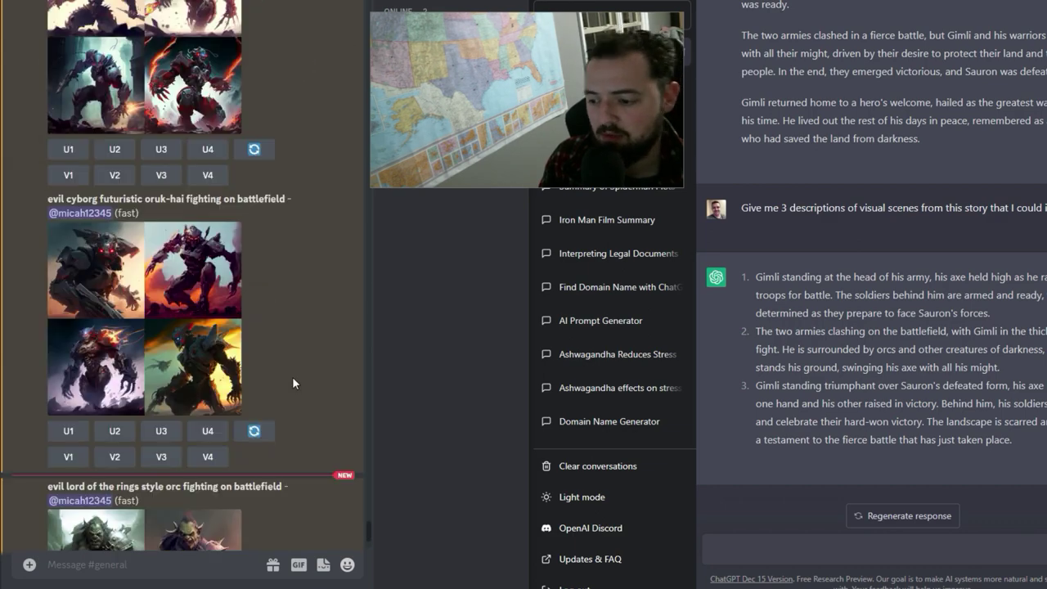
pyautogui.scroll(-4, 274, 420)
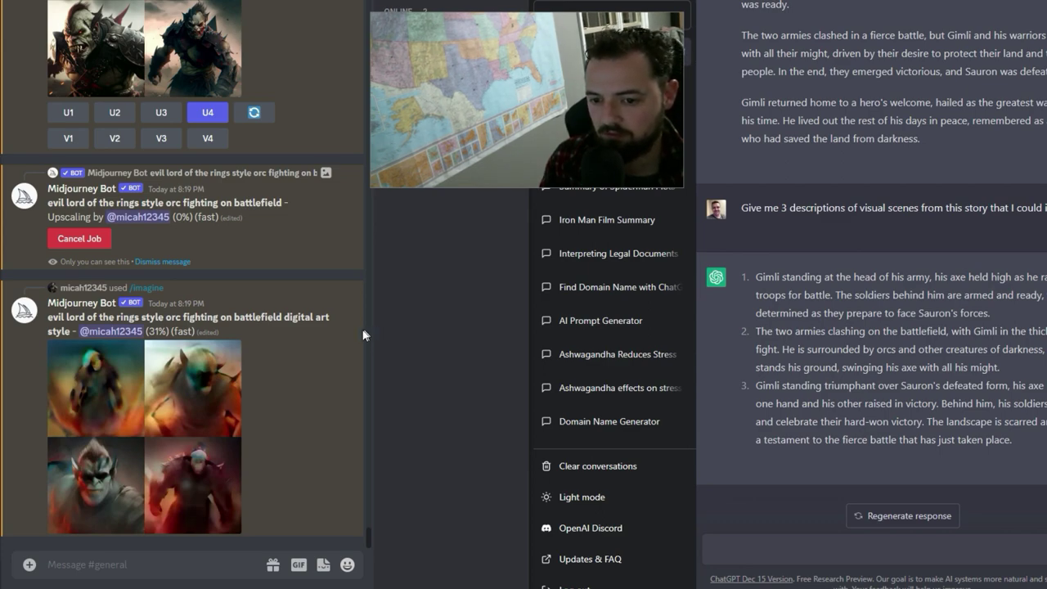
# View the upscaled orc image enlarged, then close it
pyautogui.click(302, 176)
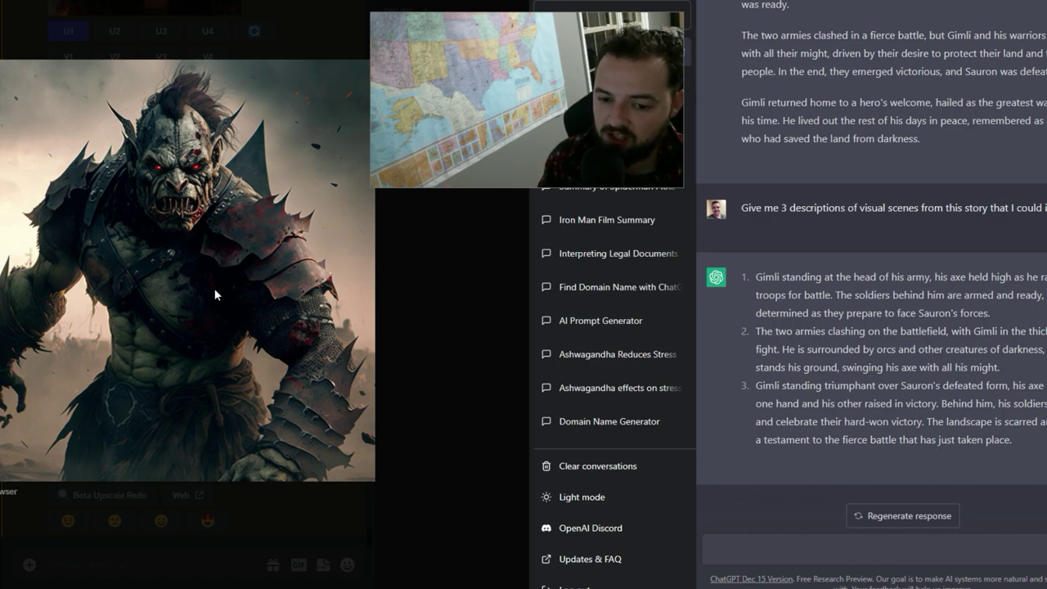
pyautogui.click(458, 260)
pyautogui.scroll(10, 197, 318)
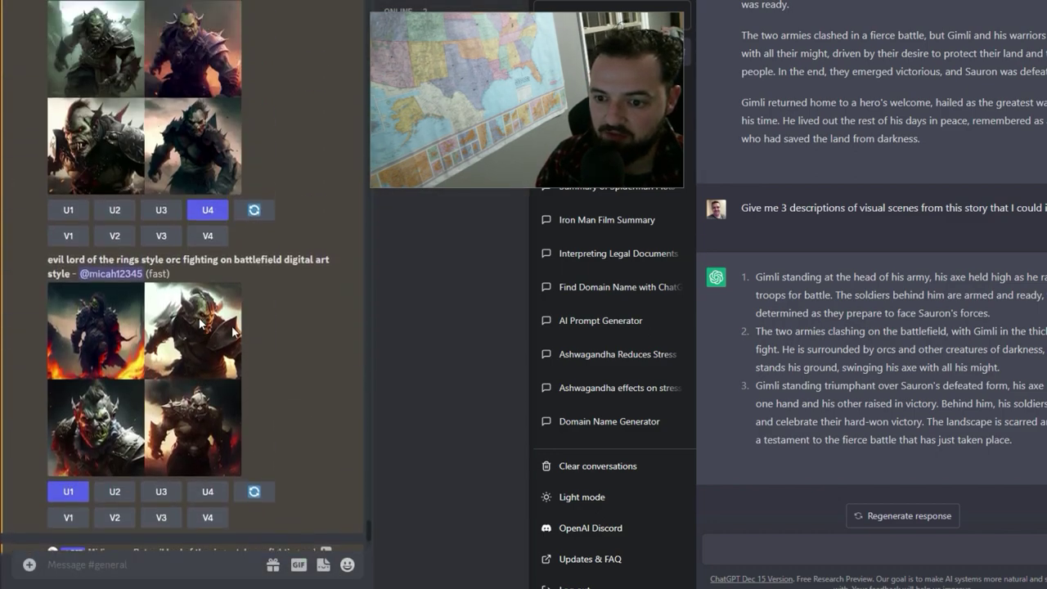
pyautogui.moveTo(369, 526); pyautogui.dragTo(370, 480)
# View the upscaled Gimli image enlarged, then return down the feed
pyautogui.click(164, 327)
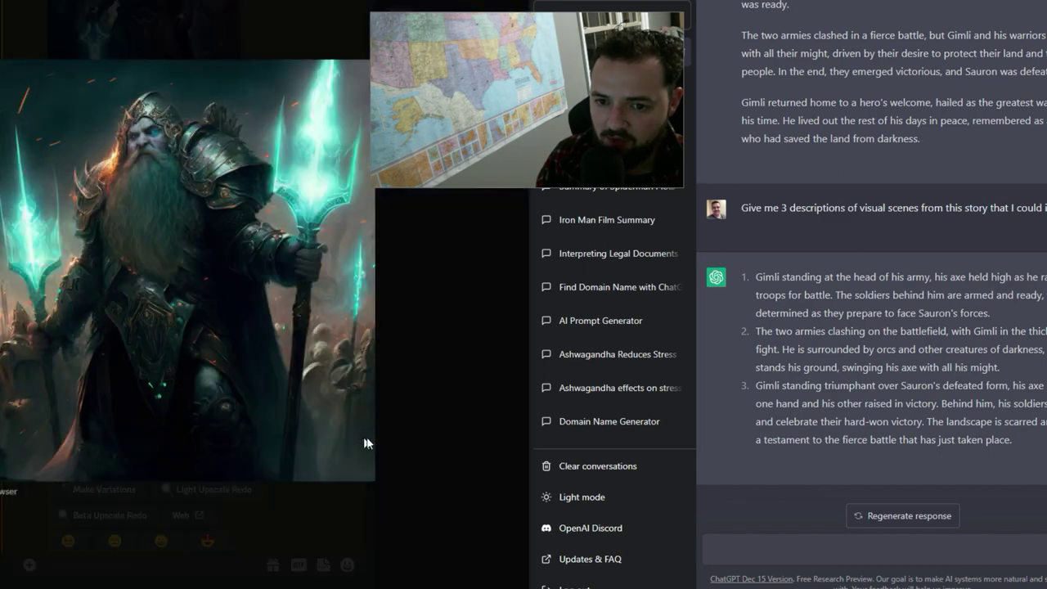
pyautogui.click(407, 441)
pyautogui.moveTo(364, 484)
pyautogui.mouseDown()
pyautogui.moveTo(368, 468)
pyautogui.moveTo(363, 501)
pyautogui.mouseUp()
pyautogui.scroll(-8, 362, 505)
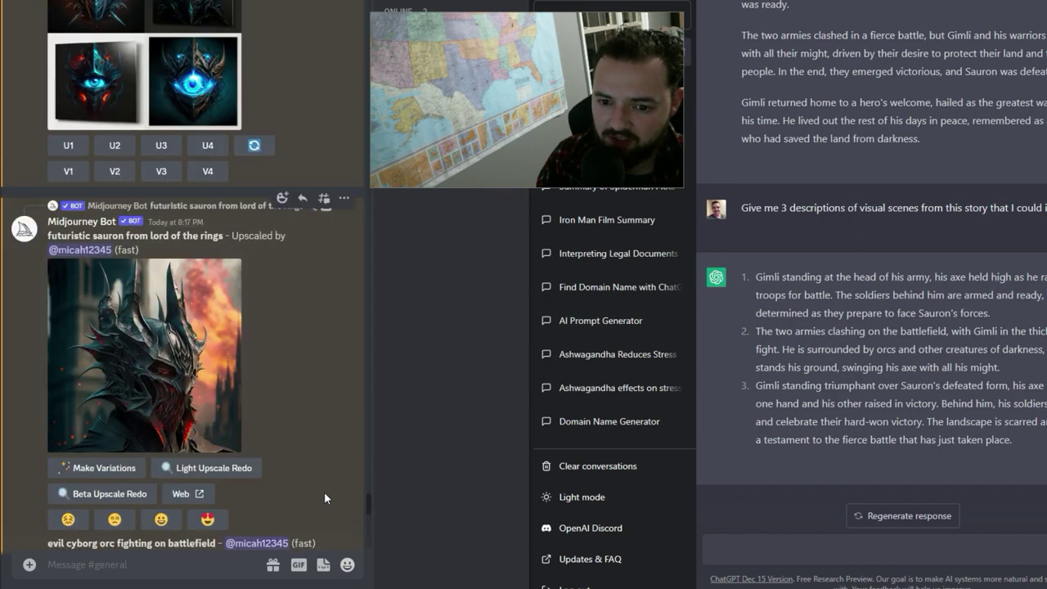
# Inspect the finished cyborg Sauron upscale at full size
pyautogui.click(193, 421)
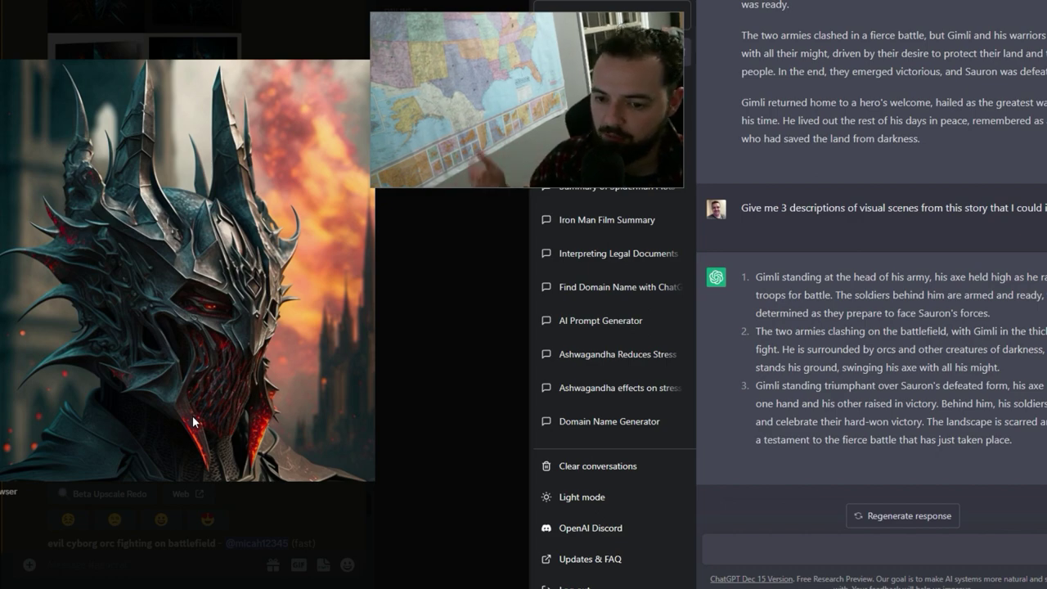
pyautogui.click(408, 470)
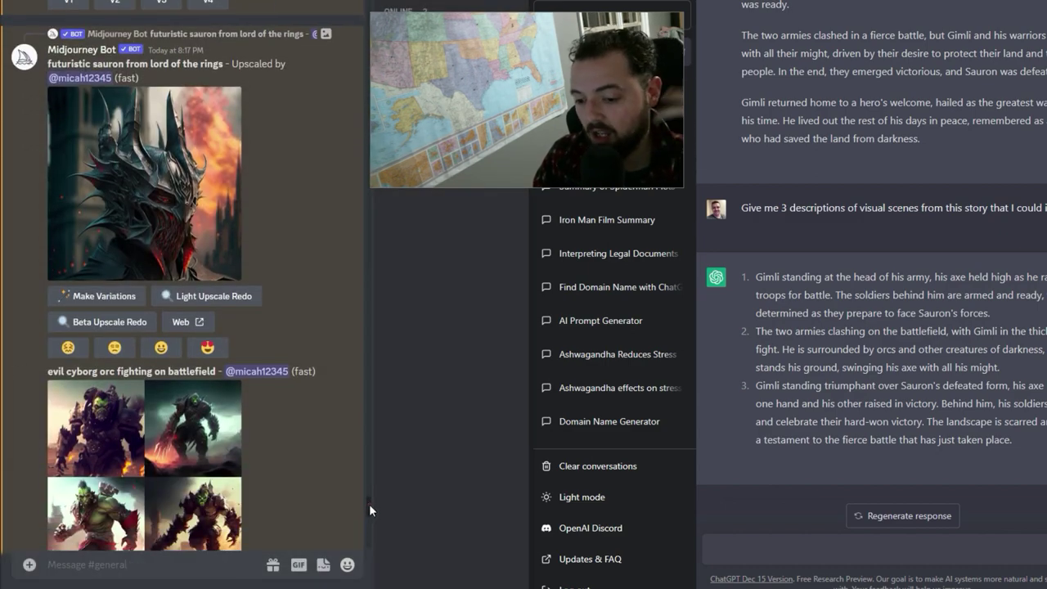
pyautogui.moveTo(369, 504); pyautogui.dragTo(370, 536)
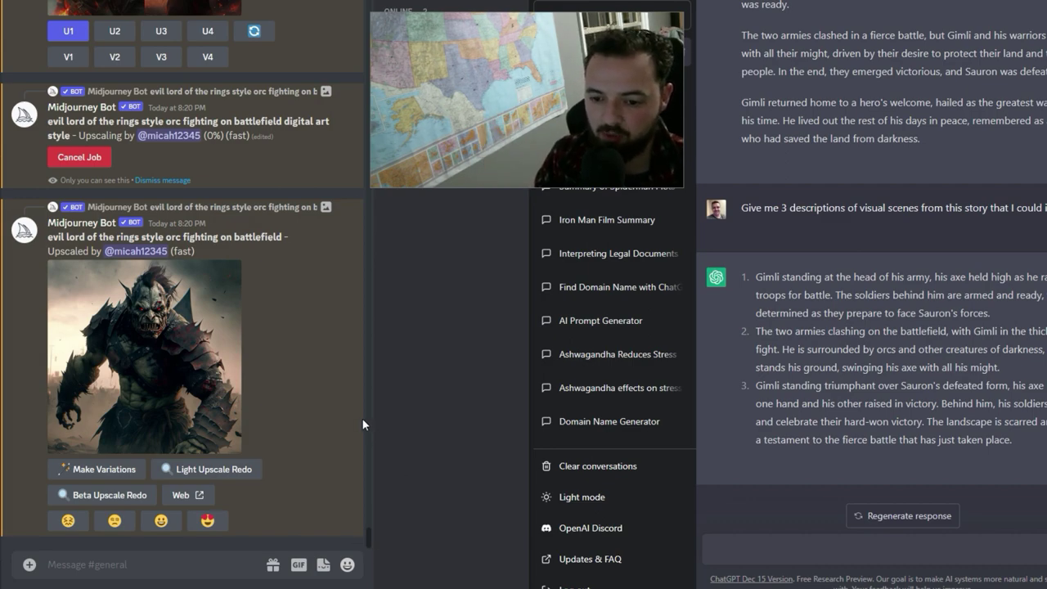
# Inspect the digital-art orc upscale showing the armored orc amid flames
pyautogui.scroll(3, 358, 421)
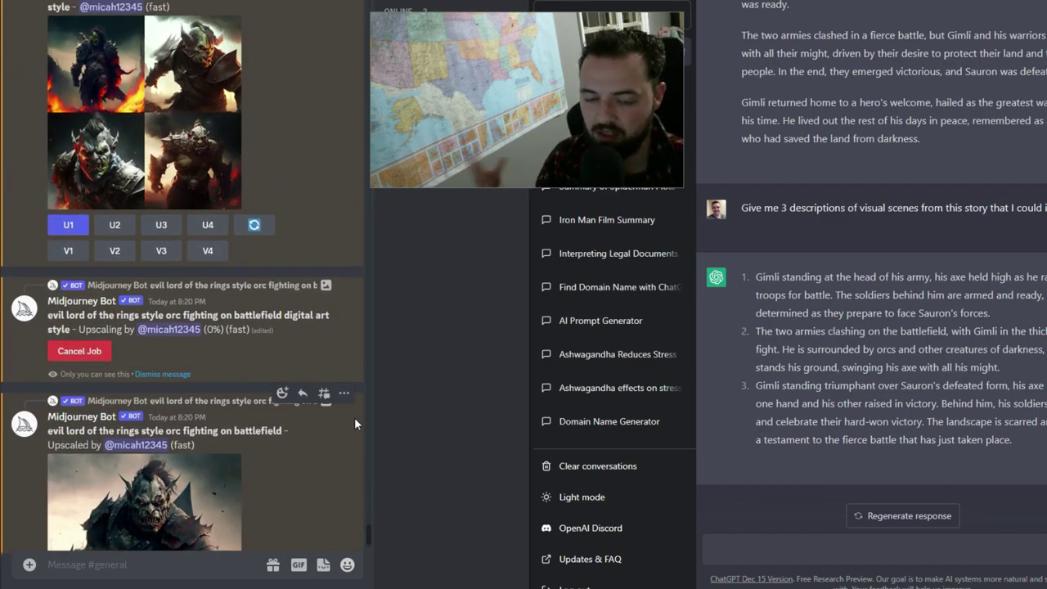
pyautogui.scroll(-3, 320, 433)
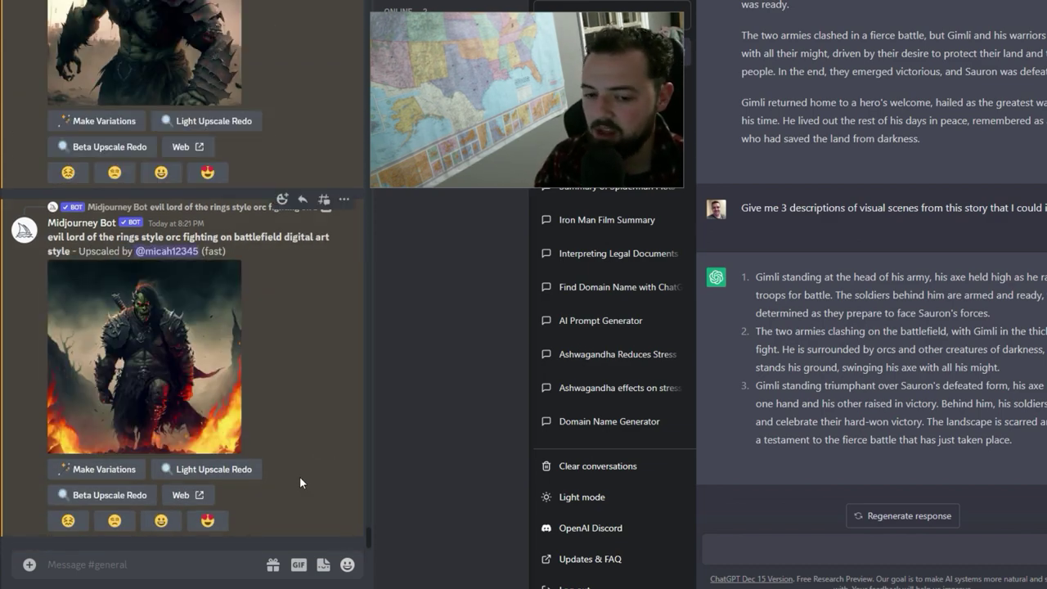
pyautogui.click(209, 413)
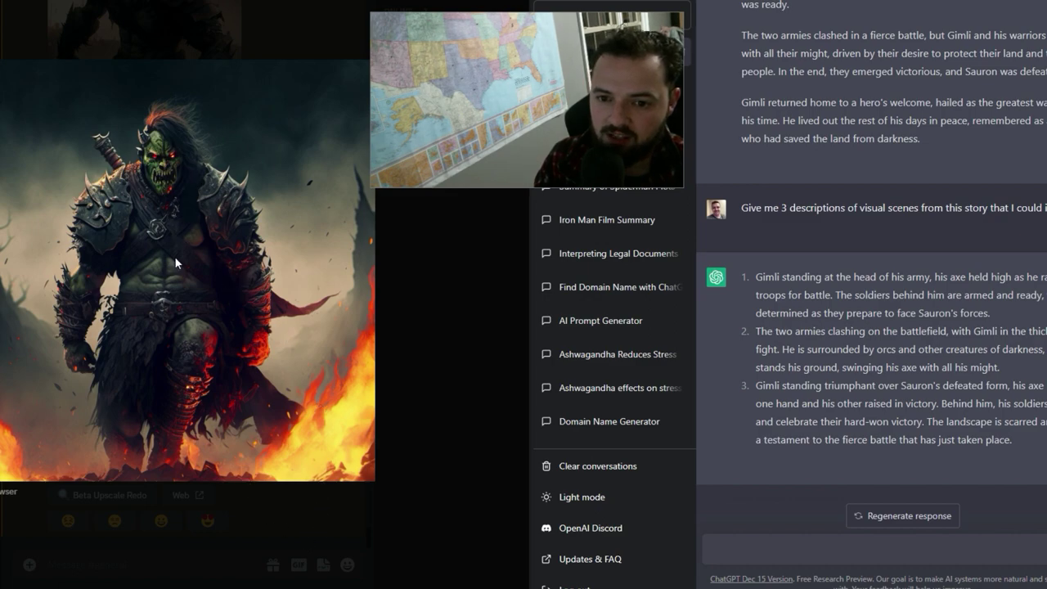
pyautogui.click(344, 514)
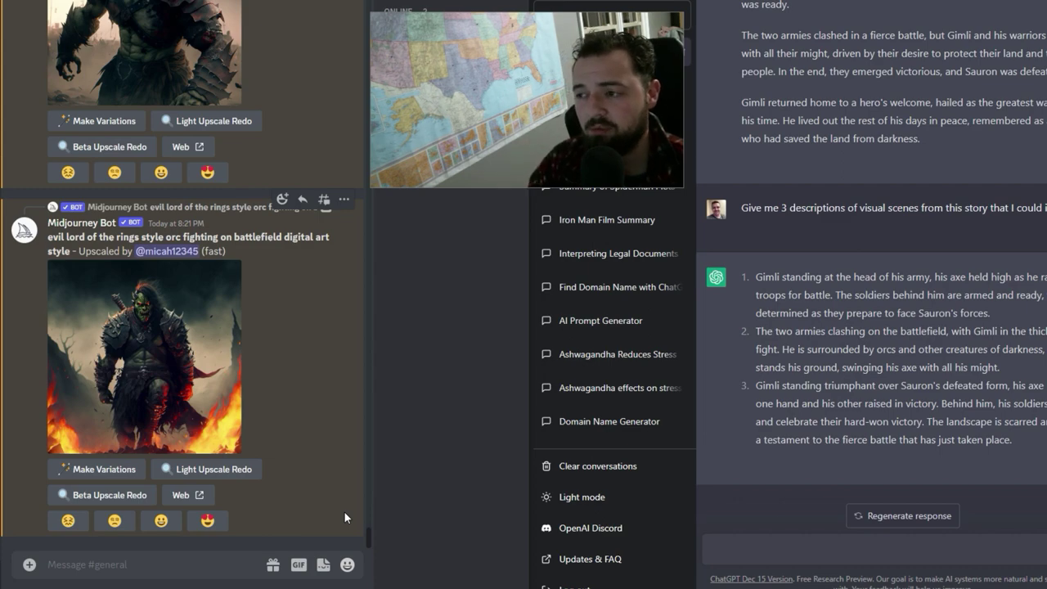